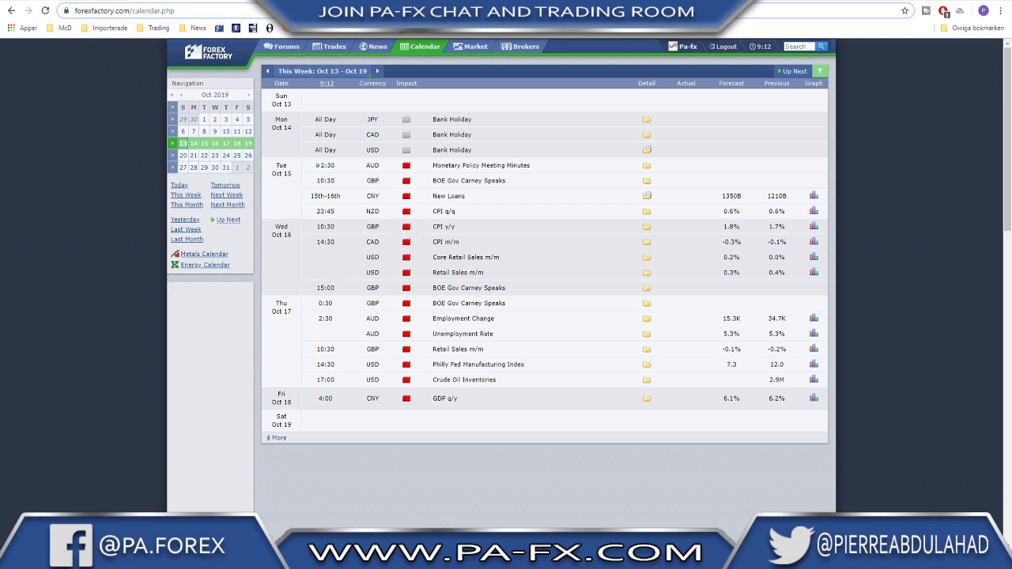
- Switch to the TradingView DXY chart and draw a weekly rising trend line from the 24 Jun '19 low to about 21 Oct '19
left_click(49, 3)
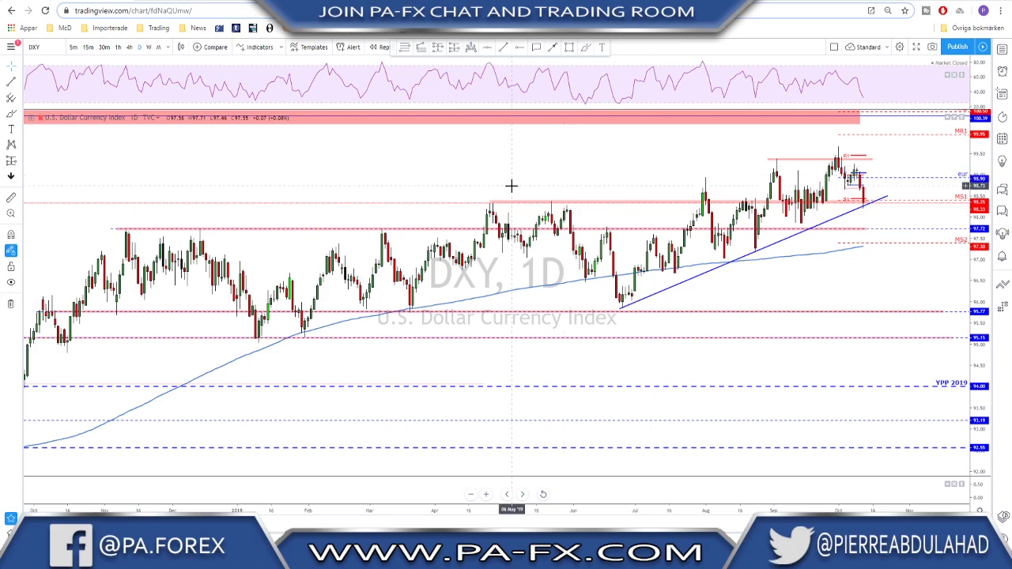
left_click(149, 48)
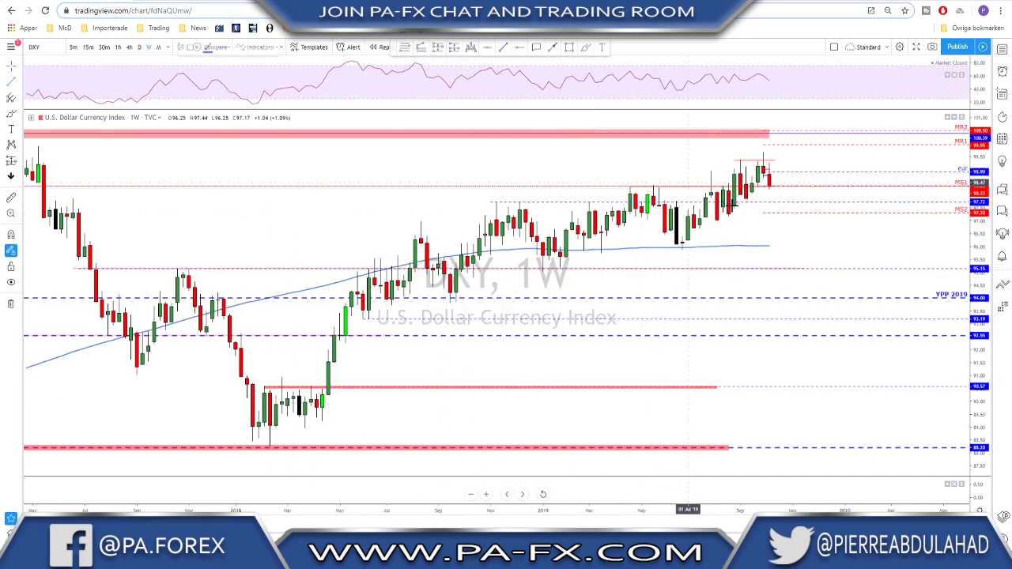
left_click(681, 248)
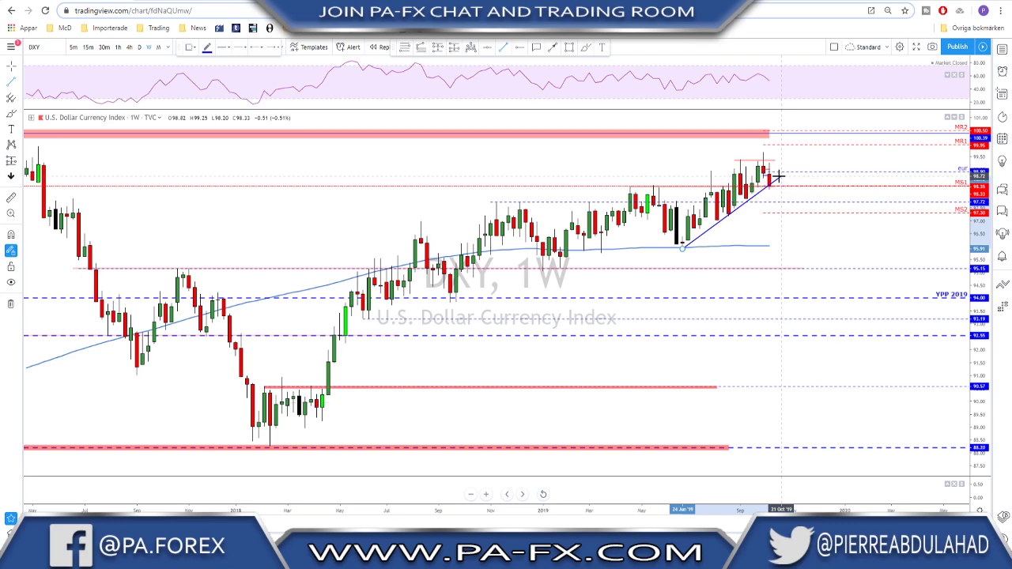
left_click(779, 177)
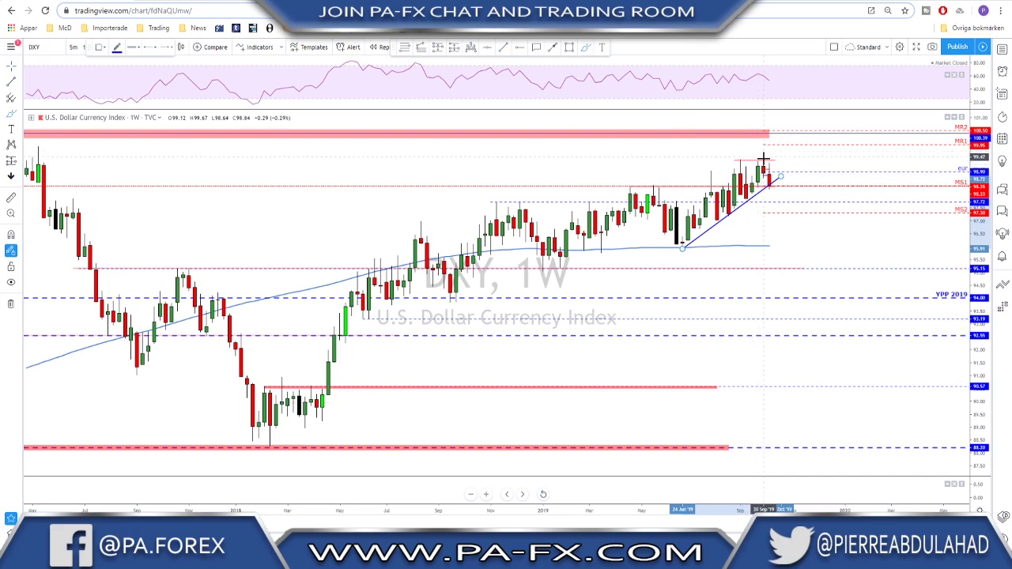
- Brush a horizontal line along the weekly September highs, circle the latest peak above it, and remove both marks
left_click_drag(732, 161, 808, 160)
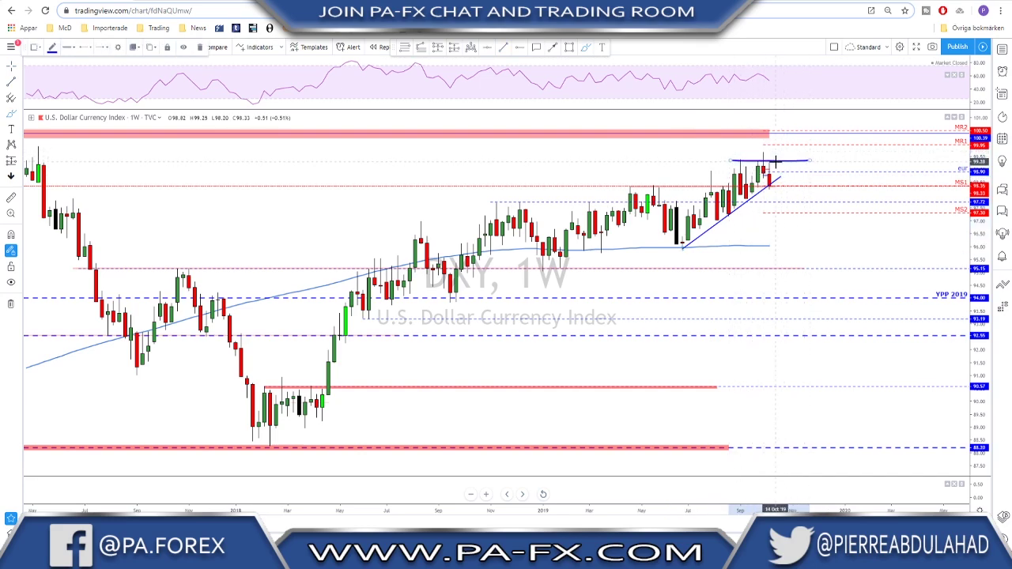
mouse_move(772, 151)
left_mouse_down()
mouse_move(759, 164)
mouse_move(758, 154)
left_mouse_up()
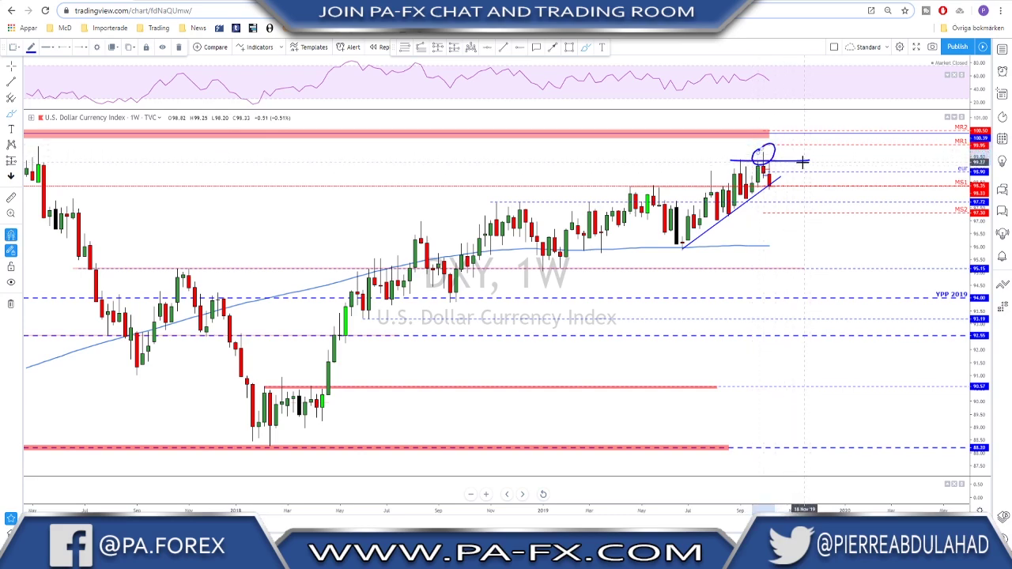
key("Delete")
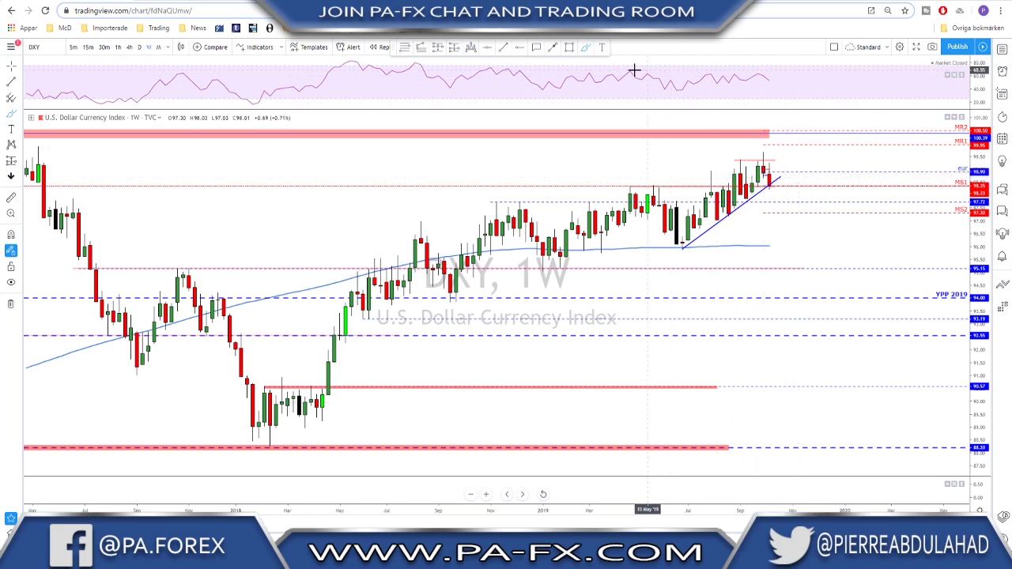
- Sketch a downward stroke from the latest weekly candle, and undo it together with the weekly trend line
left_click_drag(768, 180, 791, 208)
key("ctrl+z")
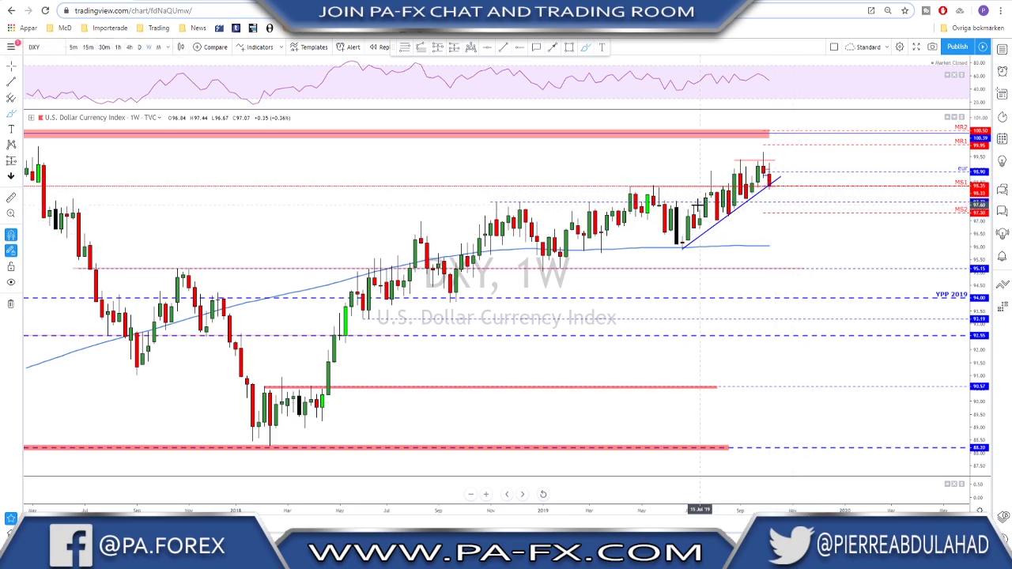
key("ctrl+z")
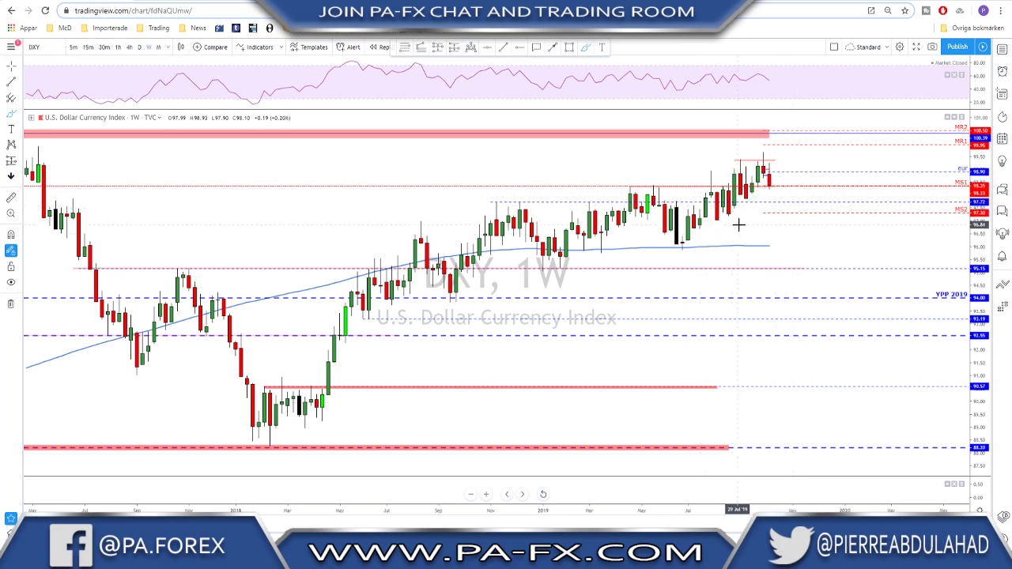
- On the daily DXY chart, circle the early October top, trace the decline towards the trend line, and undo the brush marks
left_click(139, 47)
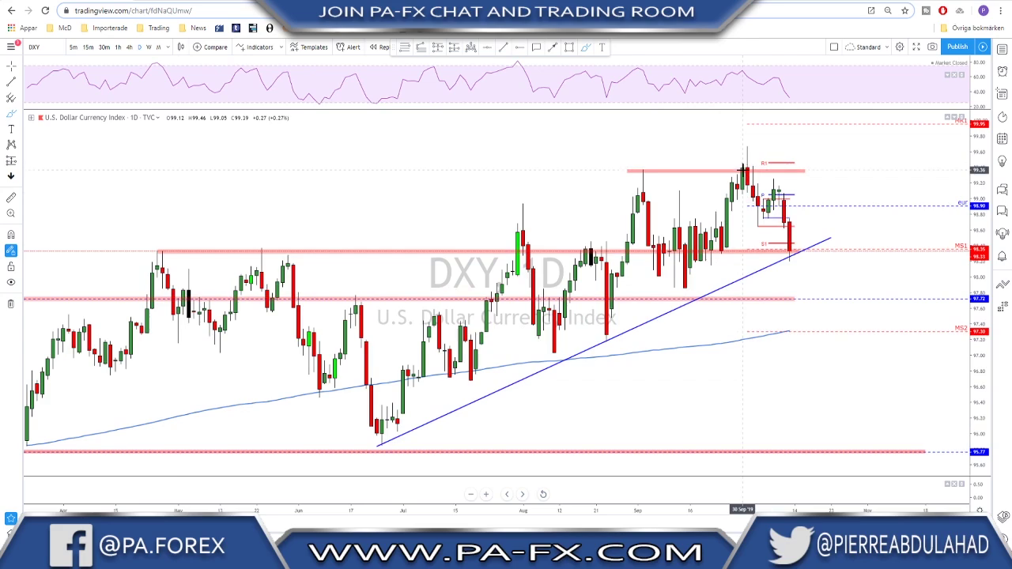
mouse_move(745, 152)
left_mouse_down()
mouse_move(732, 165)
mouse_move(744, 151)
left_mouse_up()
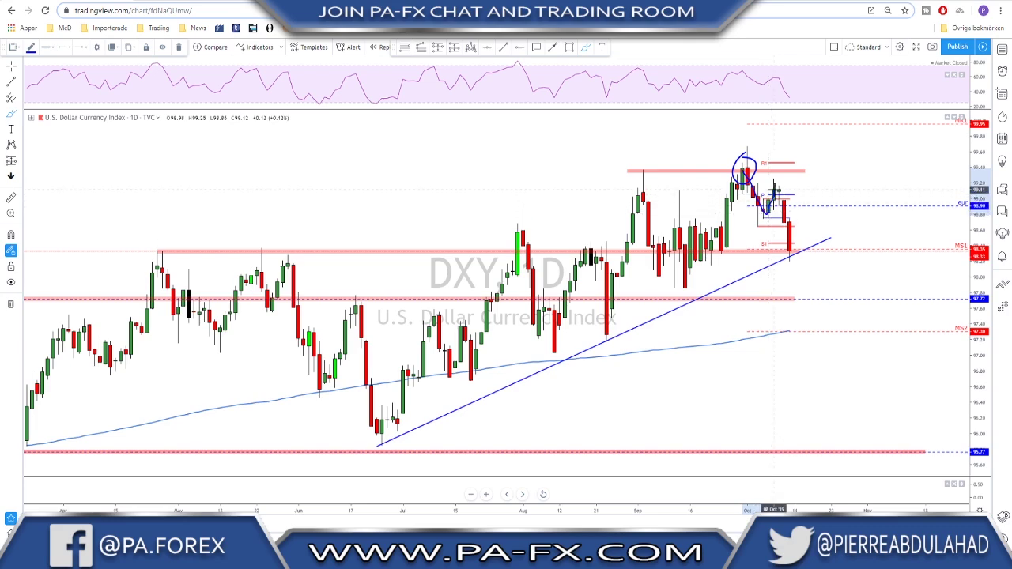
left_click_drag(775, 184, 795, 235)
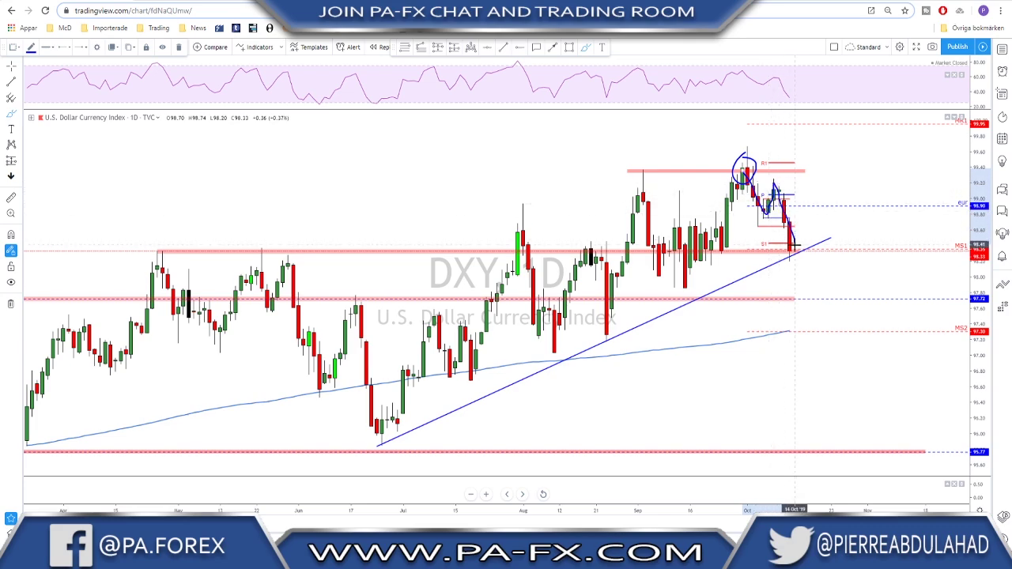
key("ctrl+z")
key("ctrl+z")
- Circle the April, May and August highs and the September consolidation along the 98.35 zone, and undo the marks
scroll(800, 246, "down", 2)
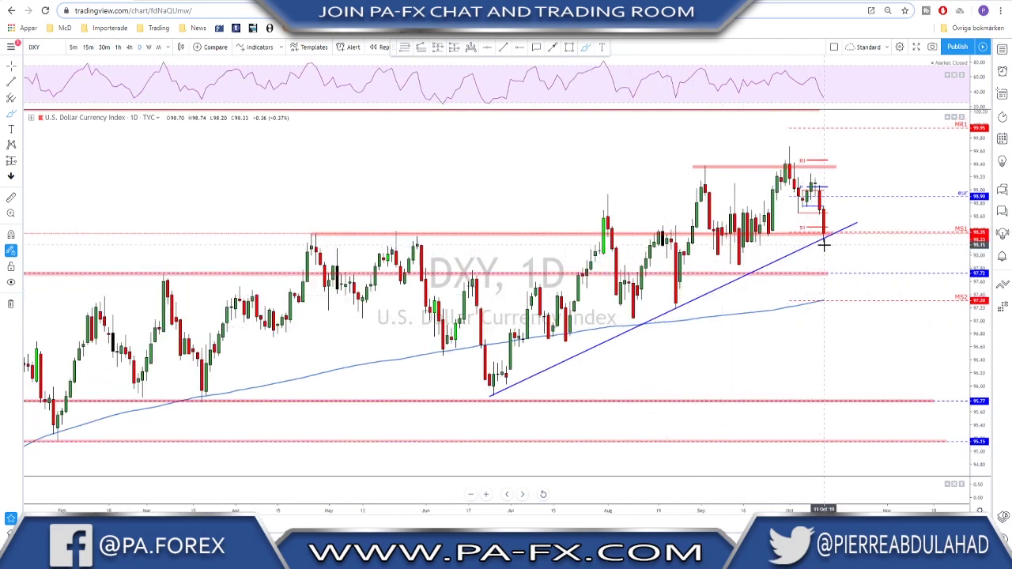
left_click_drag(335, 229, 332, 231)
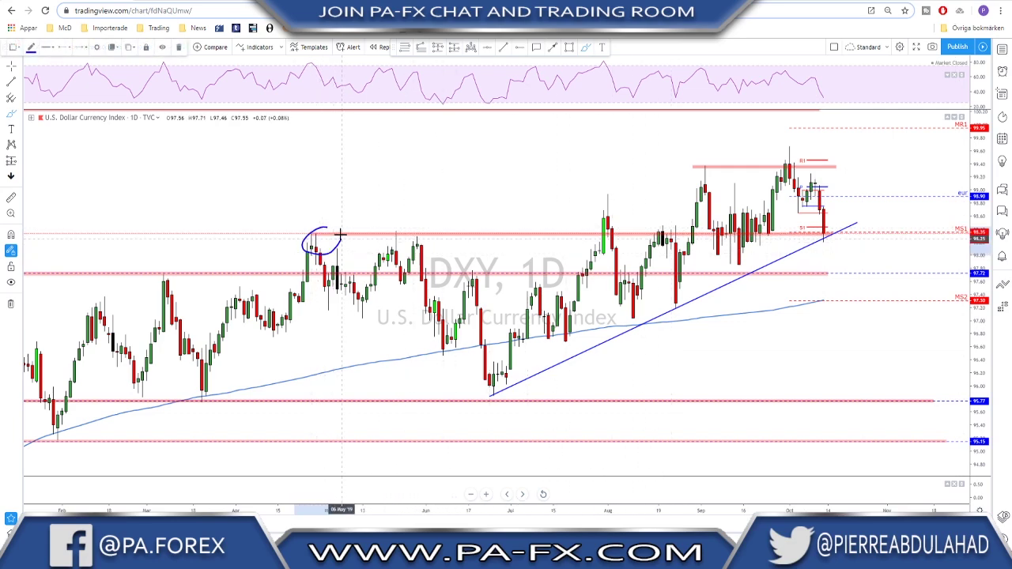
mouse_move(398, 224)
left_mouse_down()
mouse_move(395, 242)
mouse_move(398, 226)
left_mouse_up()
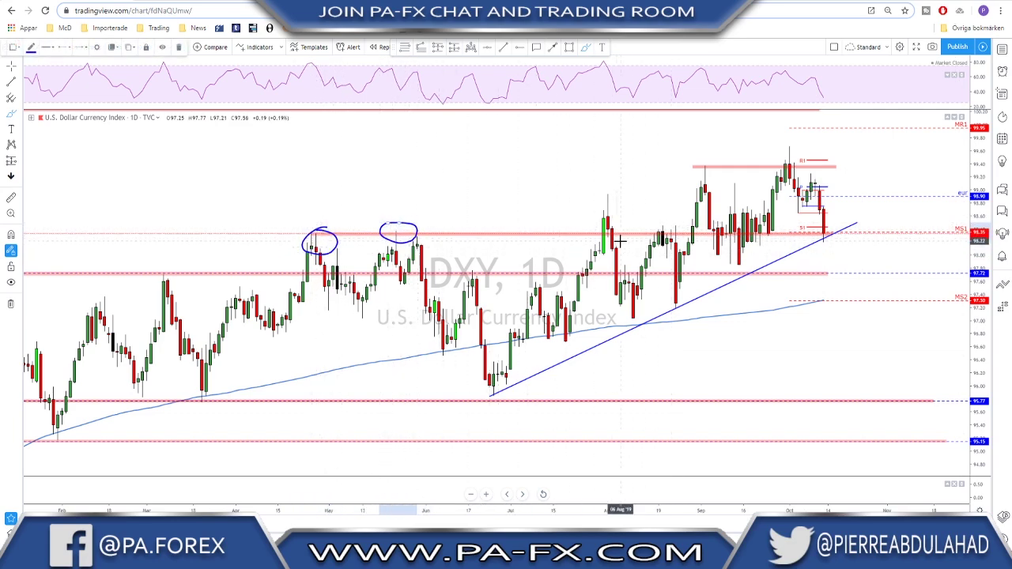
mouse_move(657, 227)
left_mouse_down()
mouse_move(654, 238)
mouse_move(658, 227)
left_mouse_up()
mouse_move(759, 238)
left_mouse_down()
mouse_move(752, 228)
mouse_move(751, 237)
left_mouse_up()
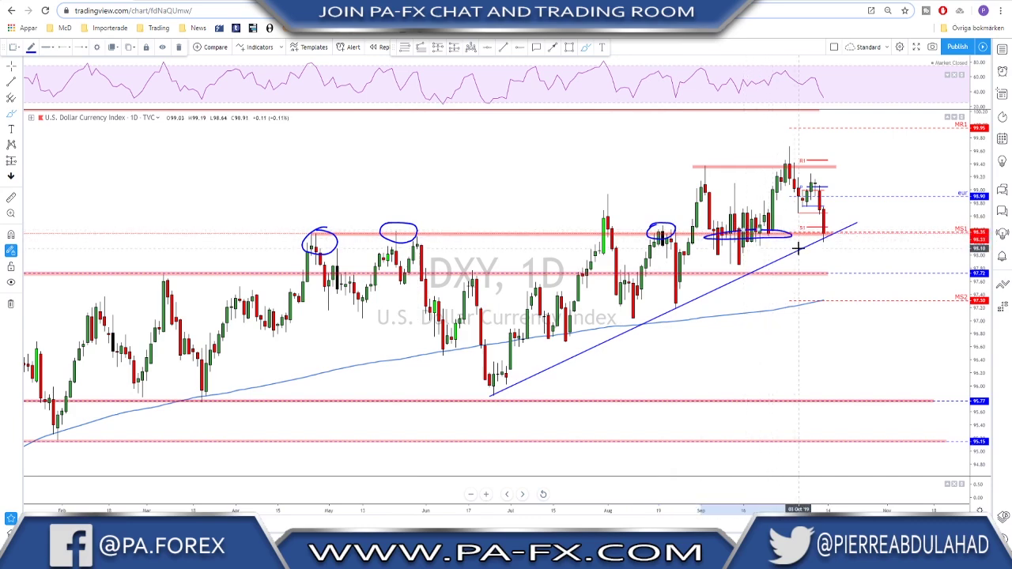
key("ctrl+z")
key("ctrl+z")
key("ctrl+z")
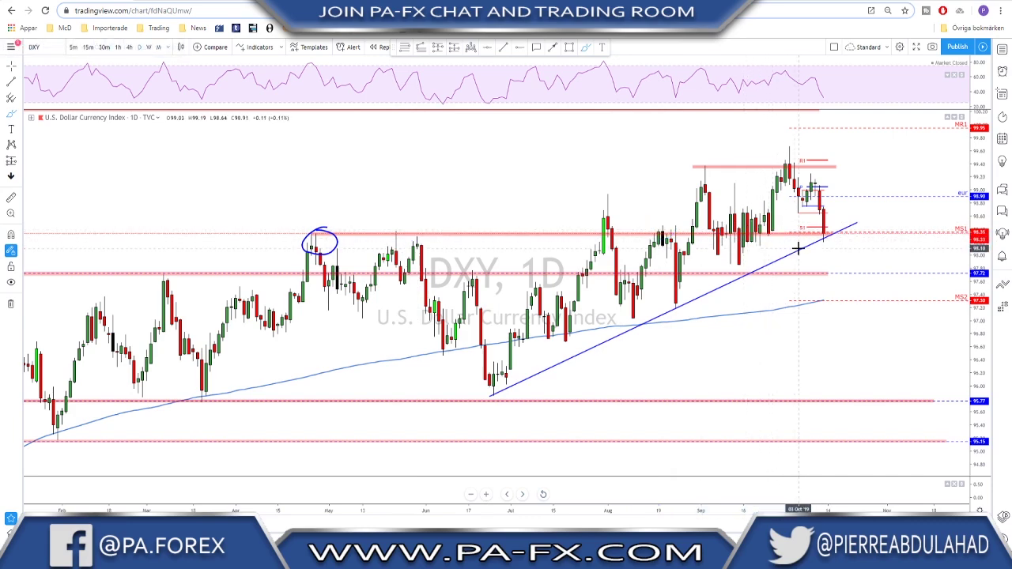
- Show the DXY chart on the 4-hour timeframe with price history reaching back to July
left_click(129, 46)
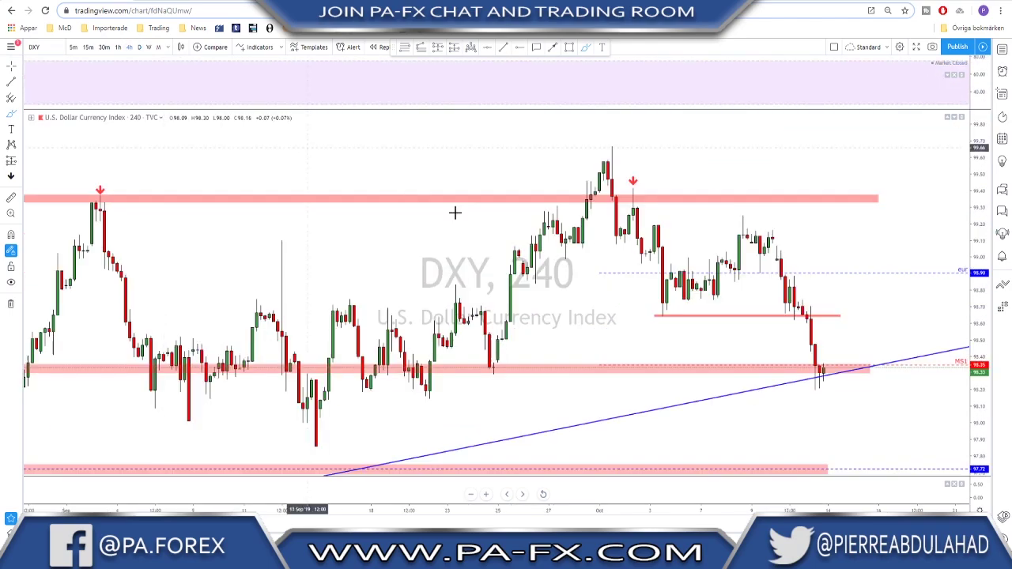
scroll(694, 273, "down", 3)
left_click_drag(899, 324, 869, 340)
scroll(803, 318, "down", 2)
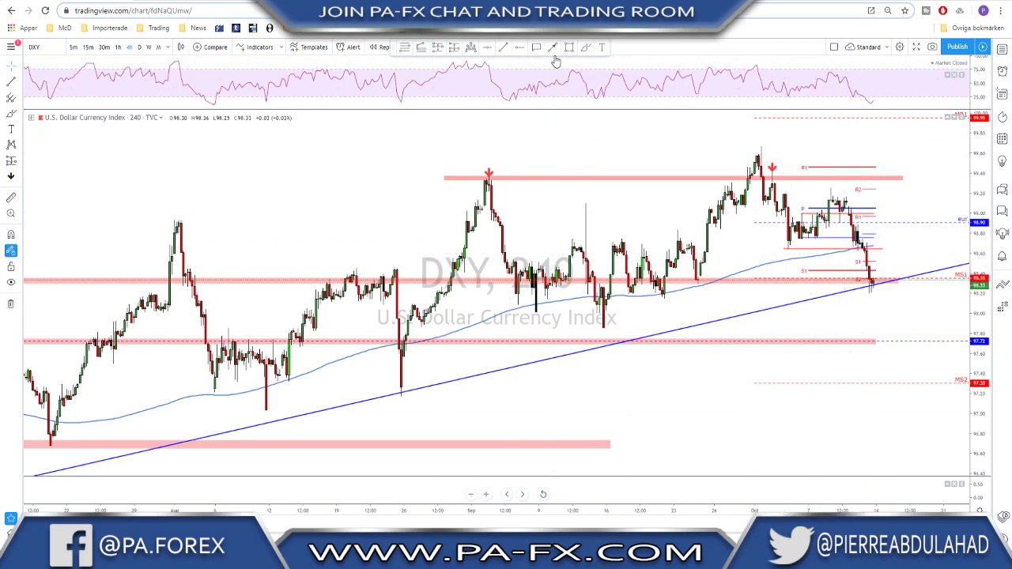
- With the Brush, sketch a projected bounce off the trend line, a line along the broken support, and the pullback from it
left_click(586, 49)
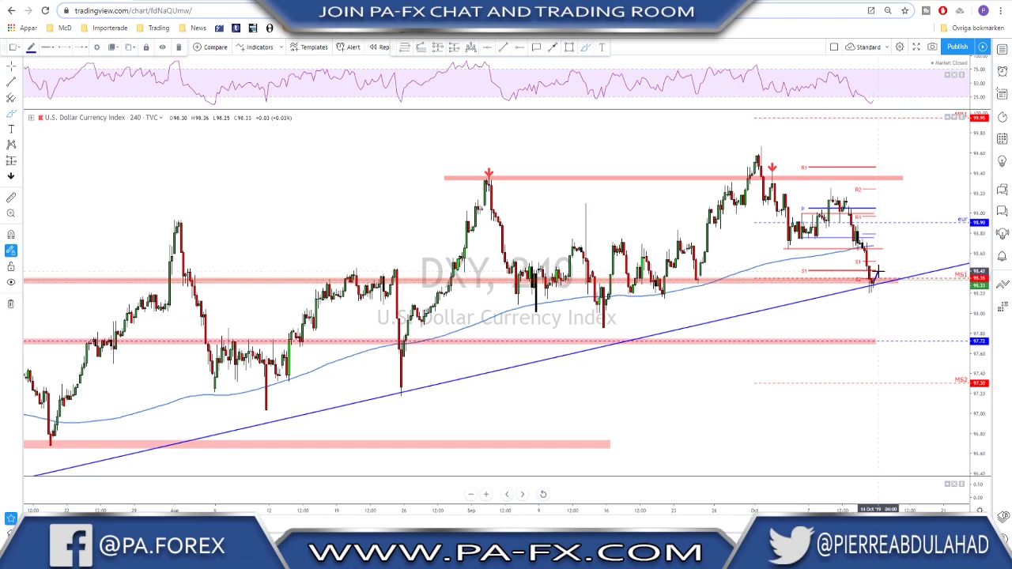
left_click_drag(880, 275, 895, 243)
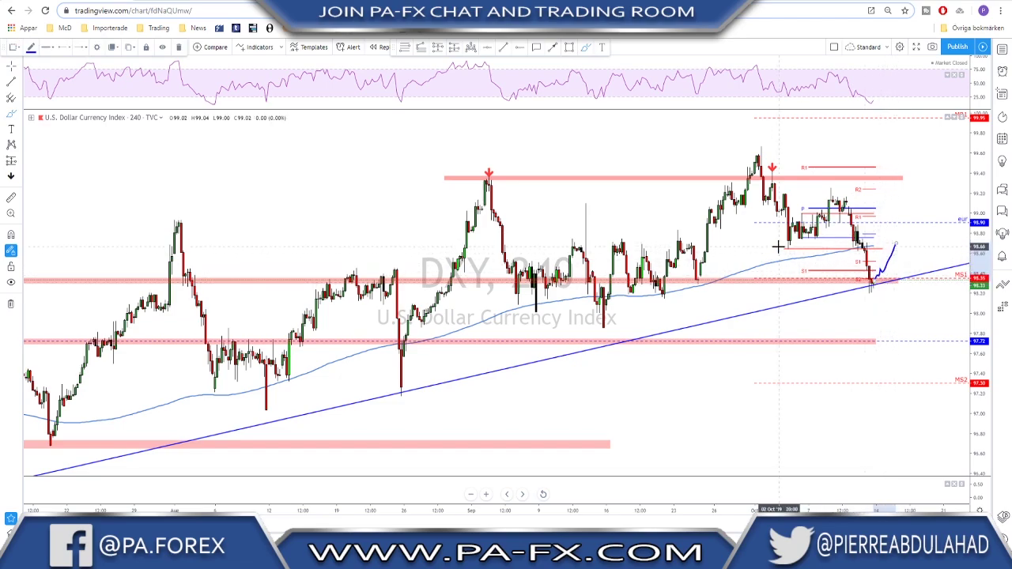
mouse_move(805, 246)
left_mouse_down()
mouse_move(898, 240)
mouse_move(913, 272)
left_mouse_up()
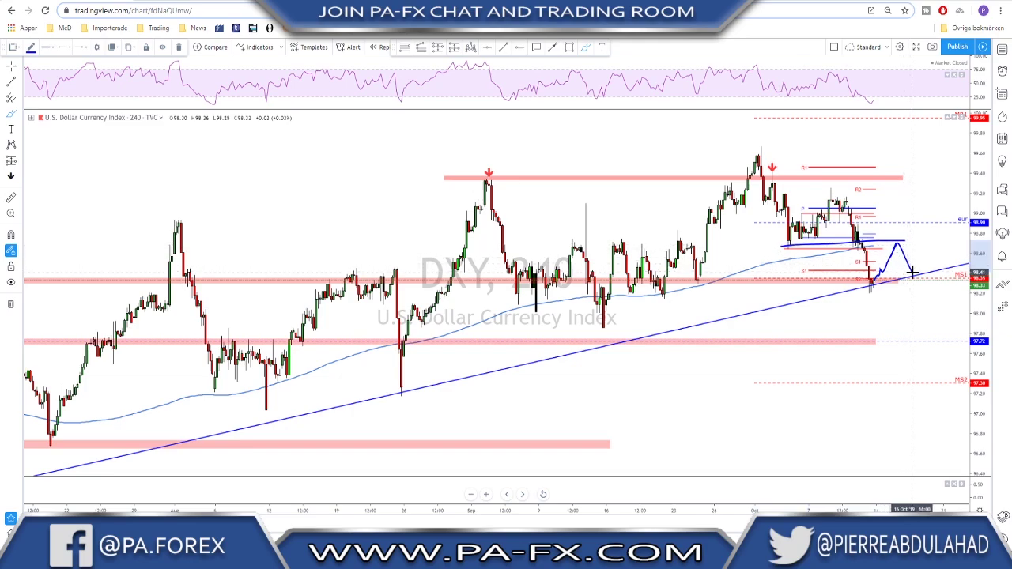
mouse_move(904, 232)
left_mouse_down()
mouse_move(891, 245)
mouse_move(908, 249)
left_mouse_up()
- Replace the sketched pullback with a projected break below the trend line towards the 97.72 zone, and undo the sketches
key("ctrl+z")
key("ctrl+z")
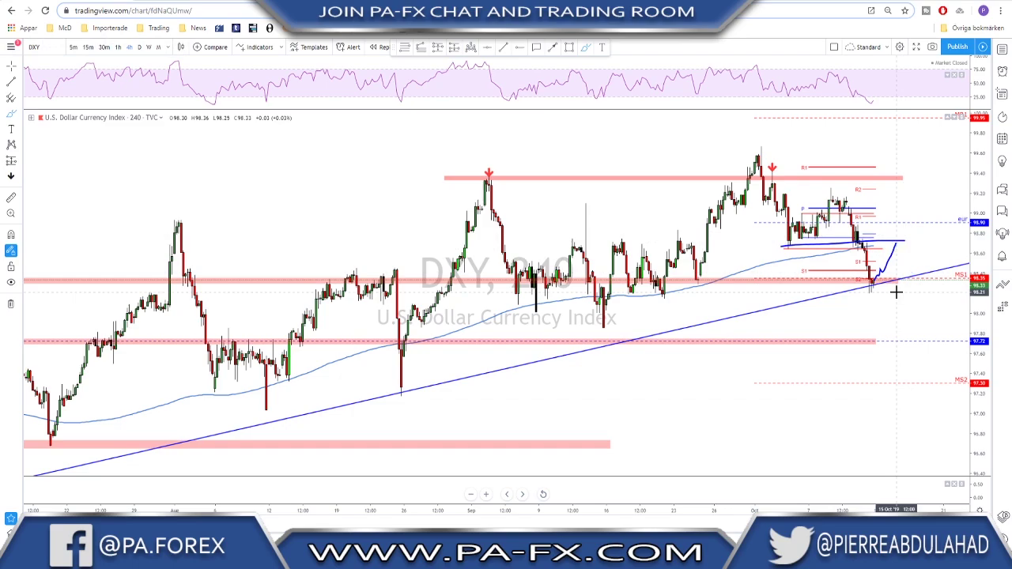
mouse_move(874, 273)
left_mouse_down()
mouse_move(884, 298)
mouse_move(898, 278)
mouse_move(922, 340)
left_mouse_up()
key("ctrl+z")
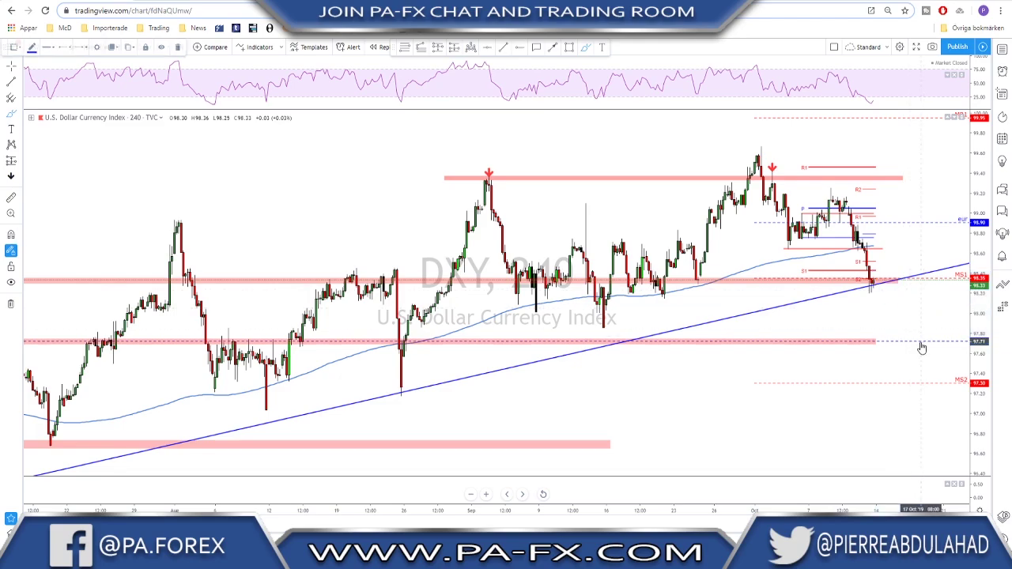
- Return DXY to the daily timeframe, and open the USOIL chart on the 4-hour timeframe
left_click(139, 46)
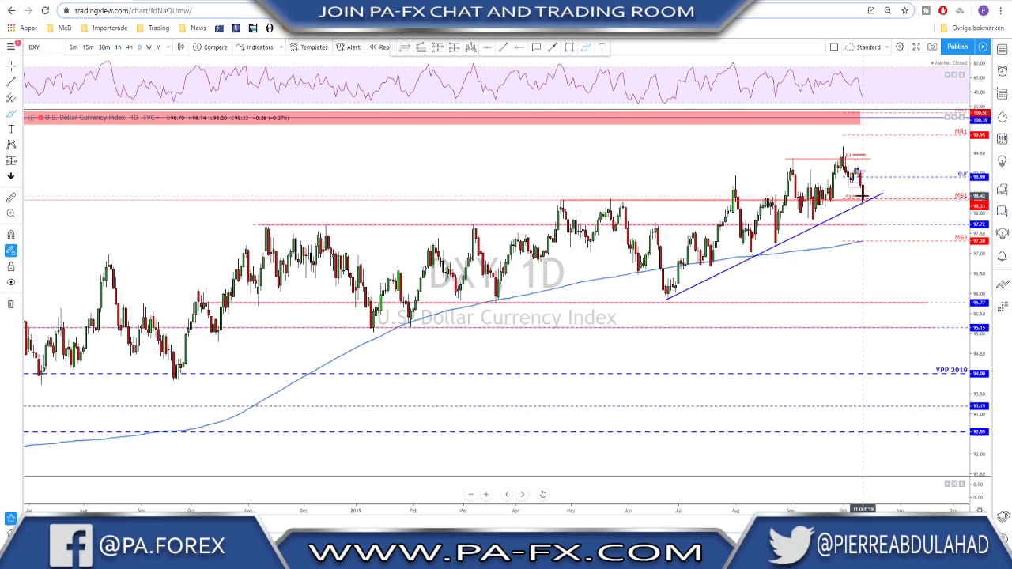
key("Down")
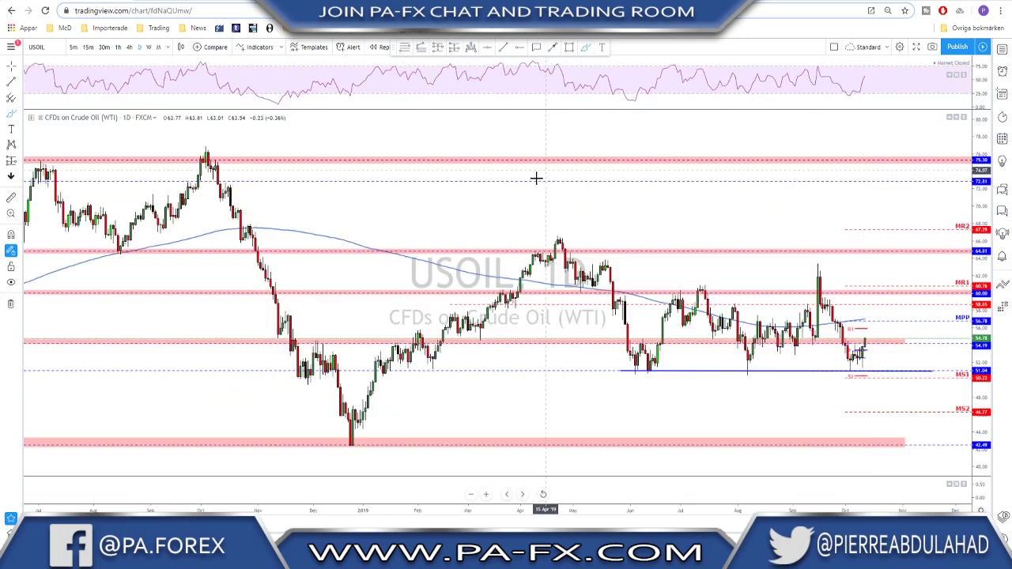
left_click(129, 47)
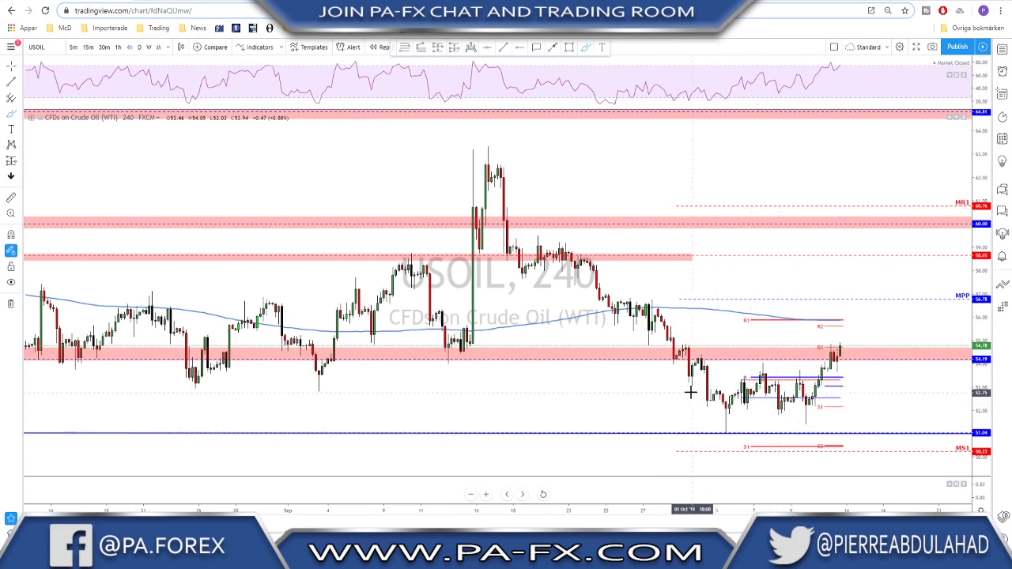
- Circle the two October lows above the 51.04 level on the USOIL chart, and undo both circles
left_click_drag(730, 409, 734, 412)
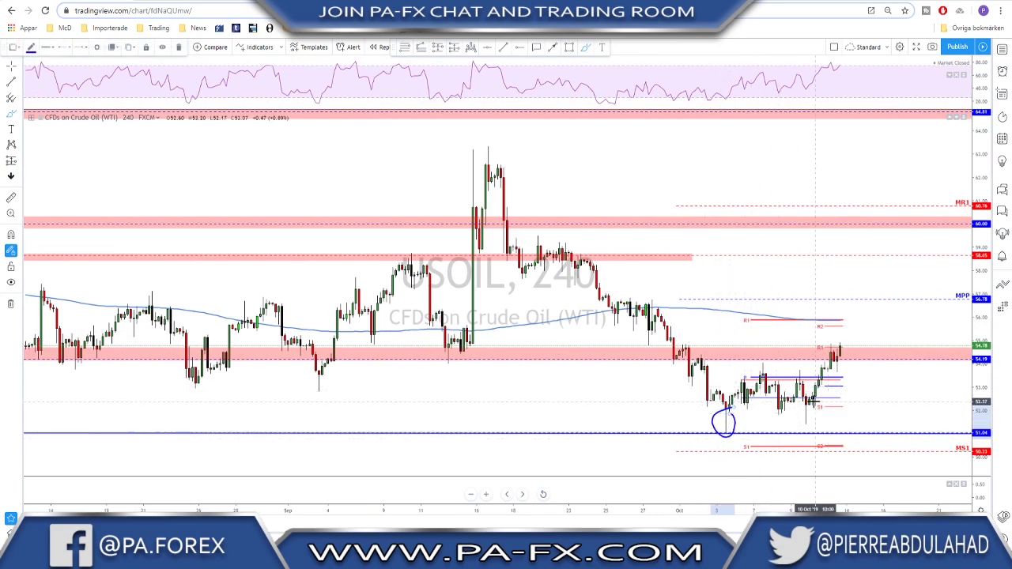
left_click_drag(815, 409, 811, 401)
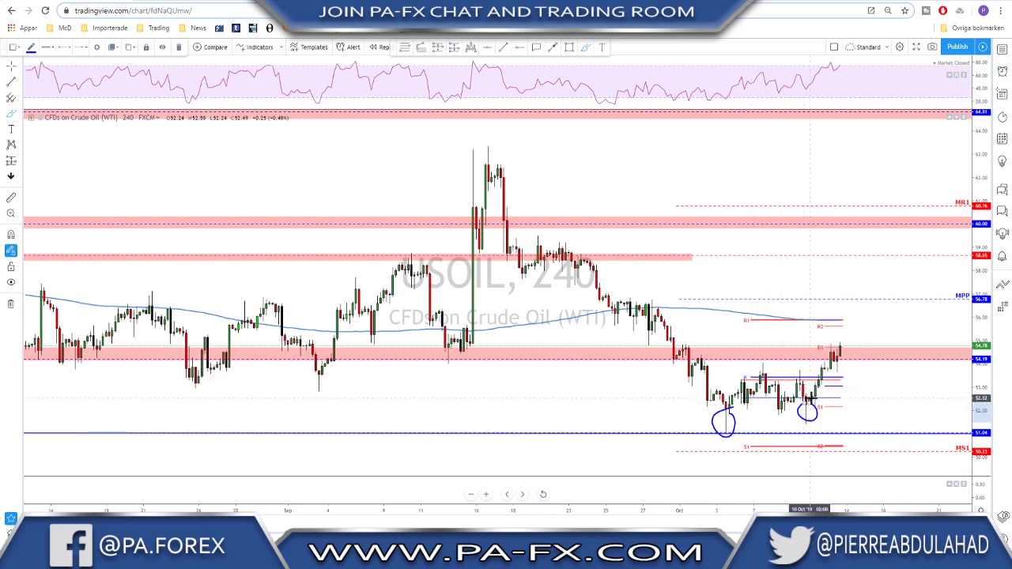
key("ctrl+z")
key("ctrl+z")
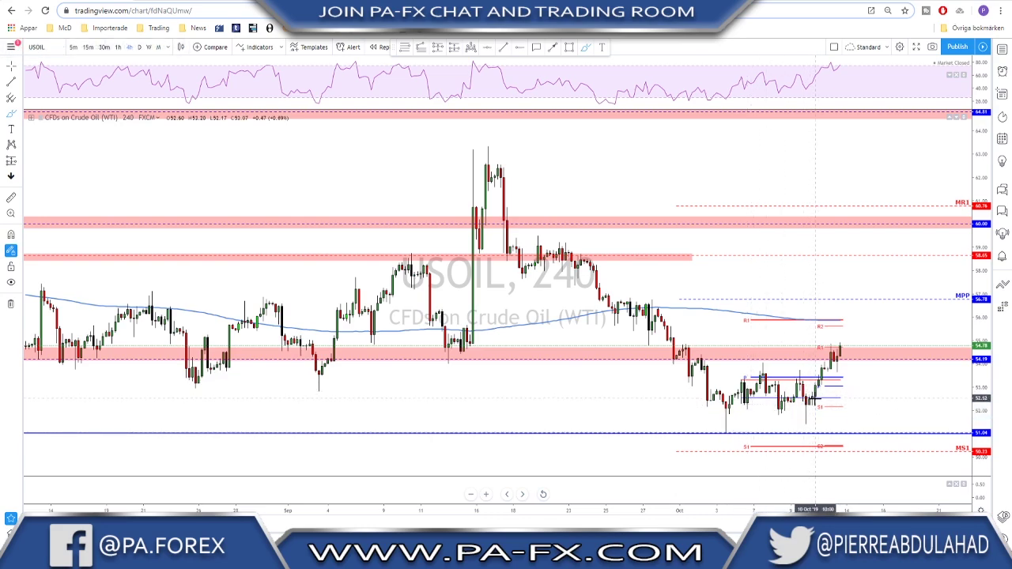
- Brush a horizontal line across the October highs and a rising stroke through it, and undo both marks
left_click_drag(740, 375, 861, 377)
mouse_move(808, 401)
left_mouse_down()
mouse_move(832, 348)
mouse_move(843, 368)
left_mouse_up()
key("ctrl+z")
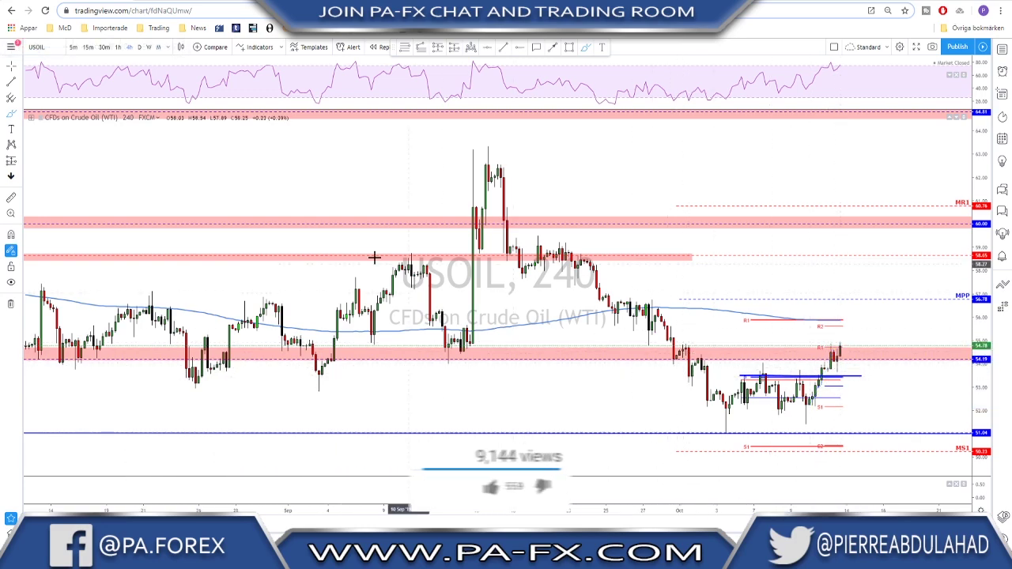
key("ctrl+z")
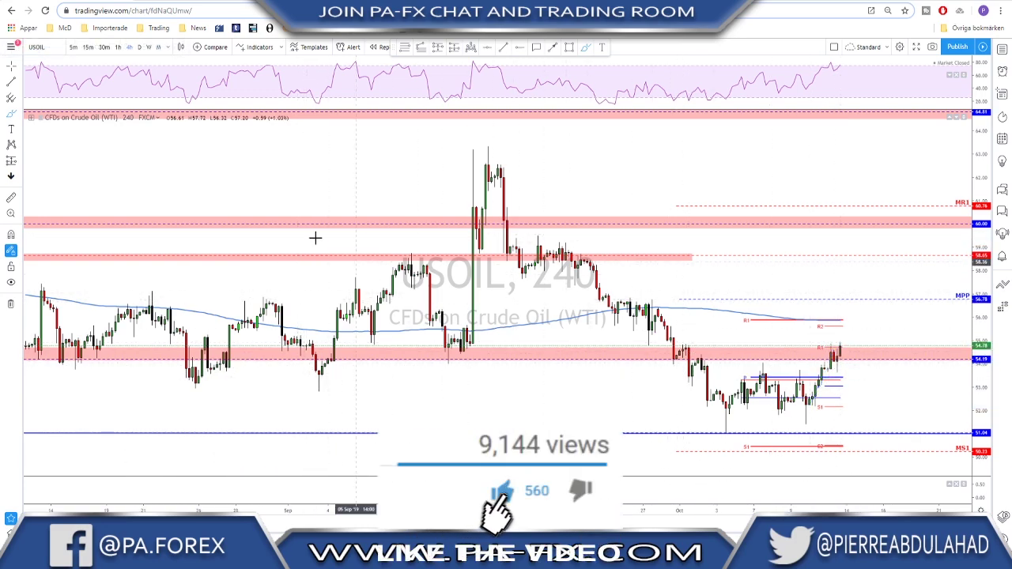
- Expand the USOIL chart's indicator legend and hide the daily Pivots indicator
right_click(31, 119)
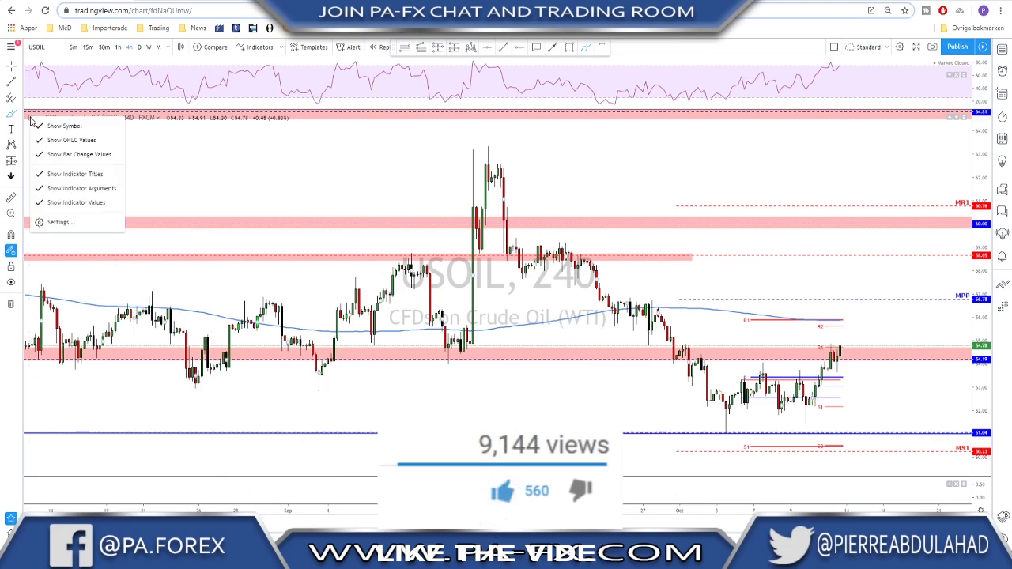
left_click(189, 159)
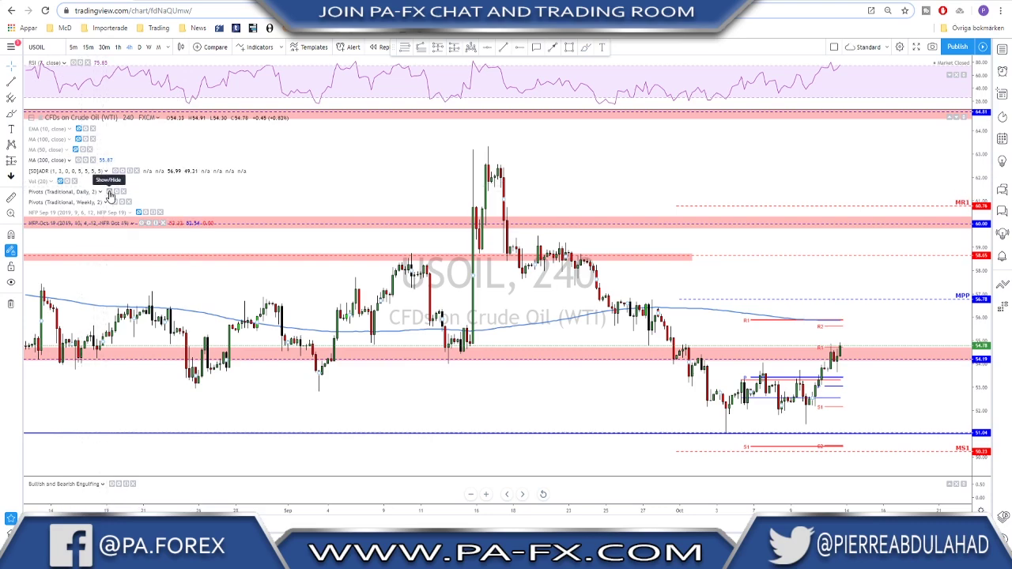
left_click(110, 193)
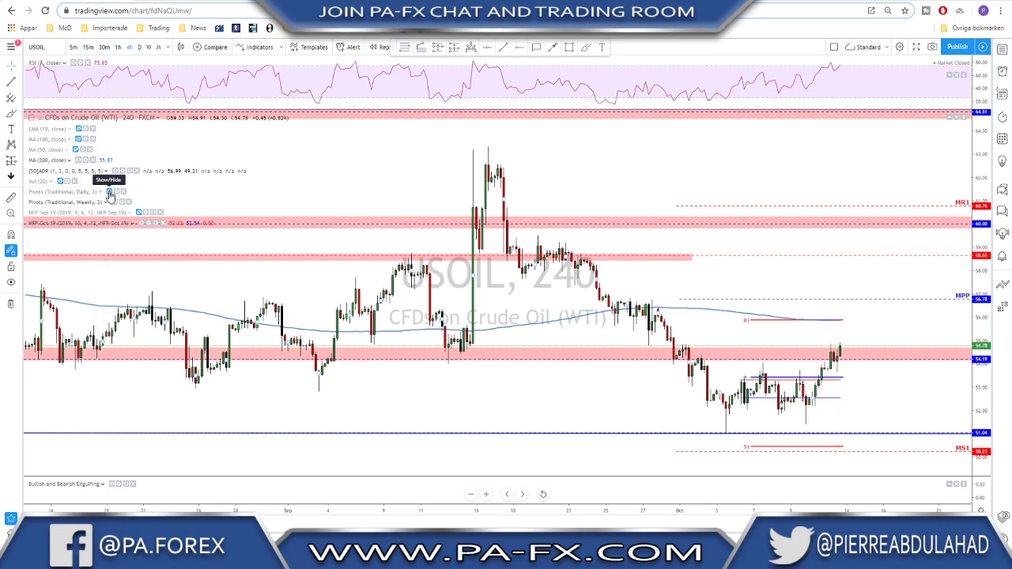
- Collapse the USOIL chart's indicator legend, and examine the headline of the Bloomberg article on the U.S.-China phase one trade deal
left_click(31, 118)
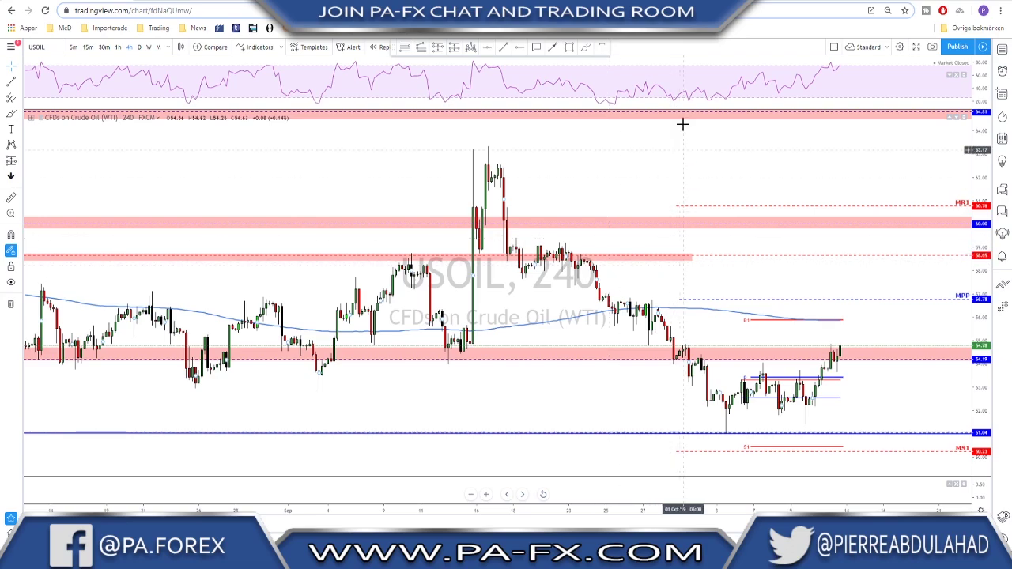
left_click(621, 4)
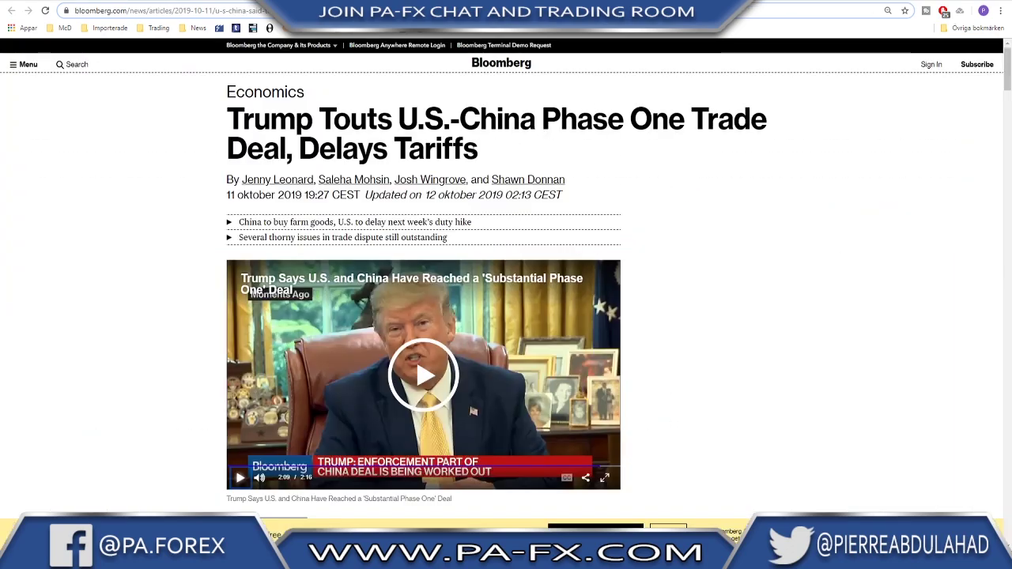
left_click_drag(485, 158, 235, 116)
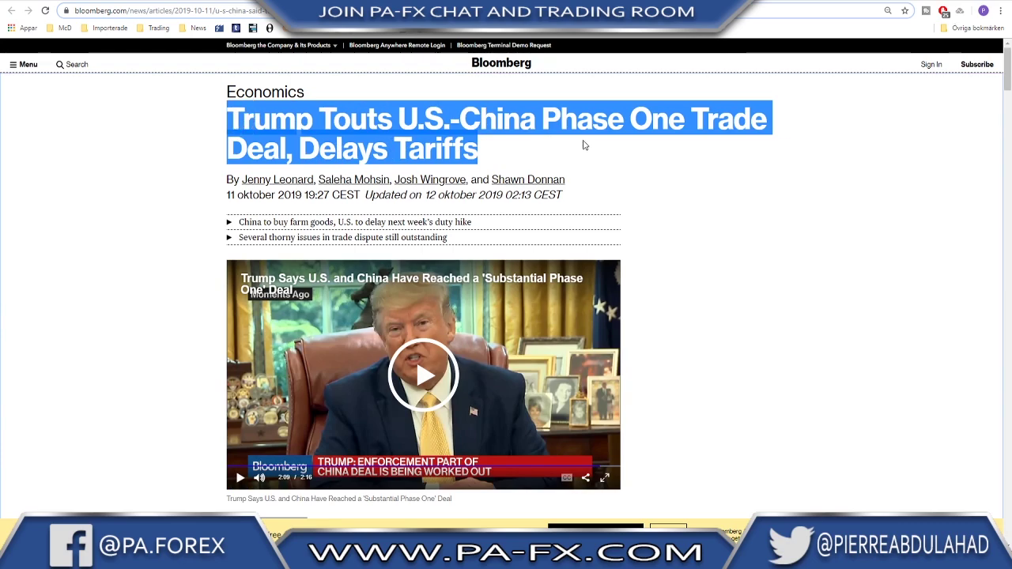
left_click(585, 146)
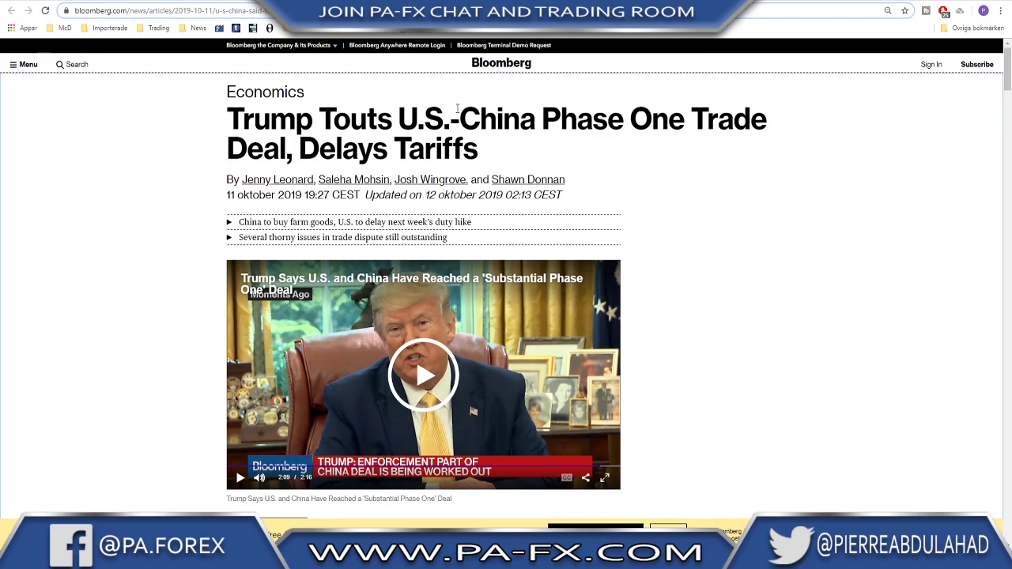
- Return to the USOIL chart and switch it to the 1-hour timeframe, focusing on the October price action
key("ctrl+Tab")
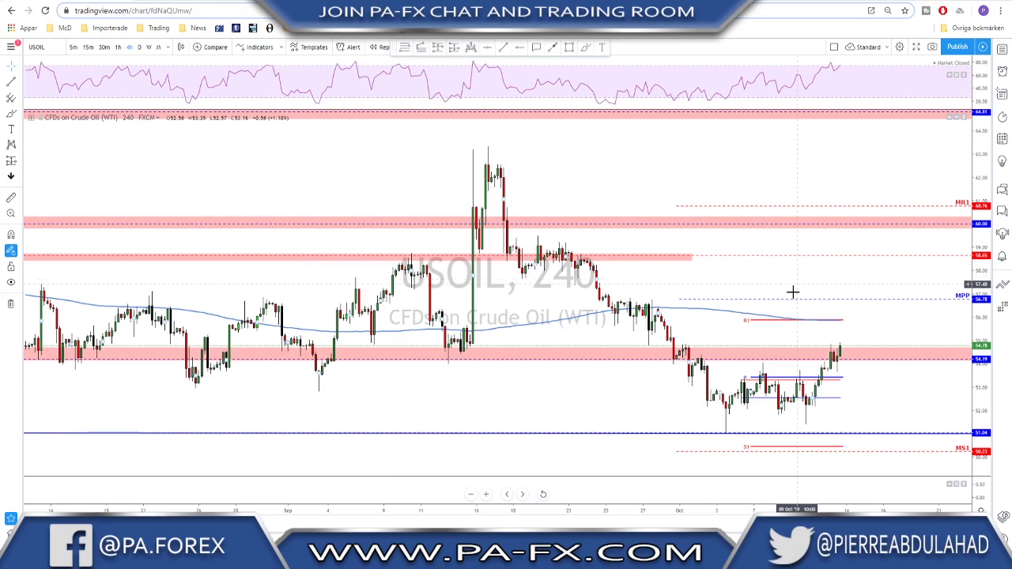
scroll(806, 355, "up", 1)
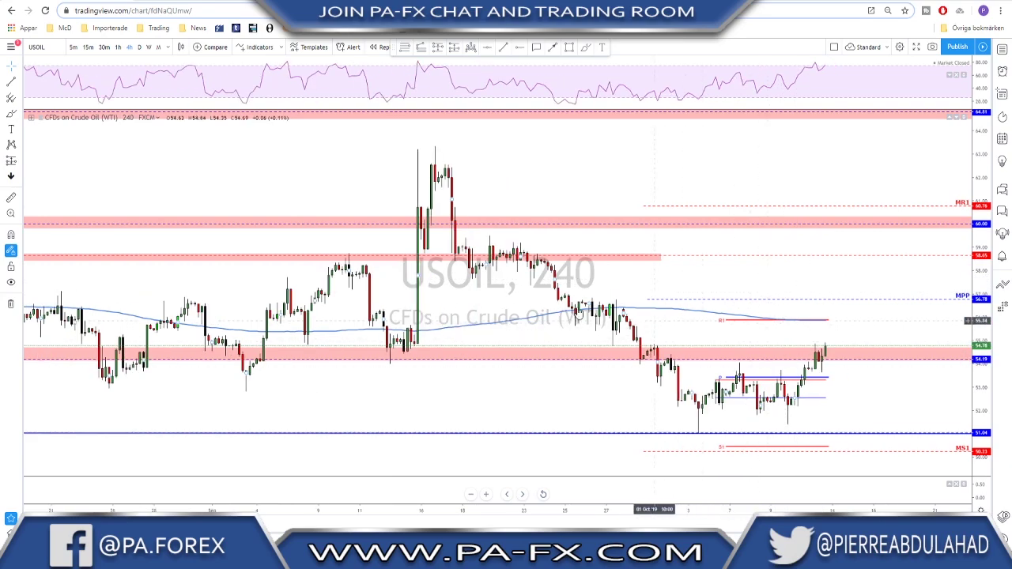
left_click(117, 47)
scroll(780, 300, "down", 5)
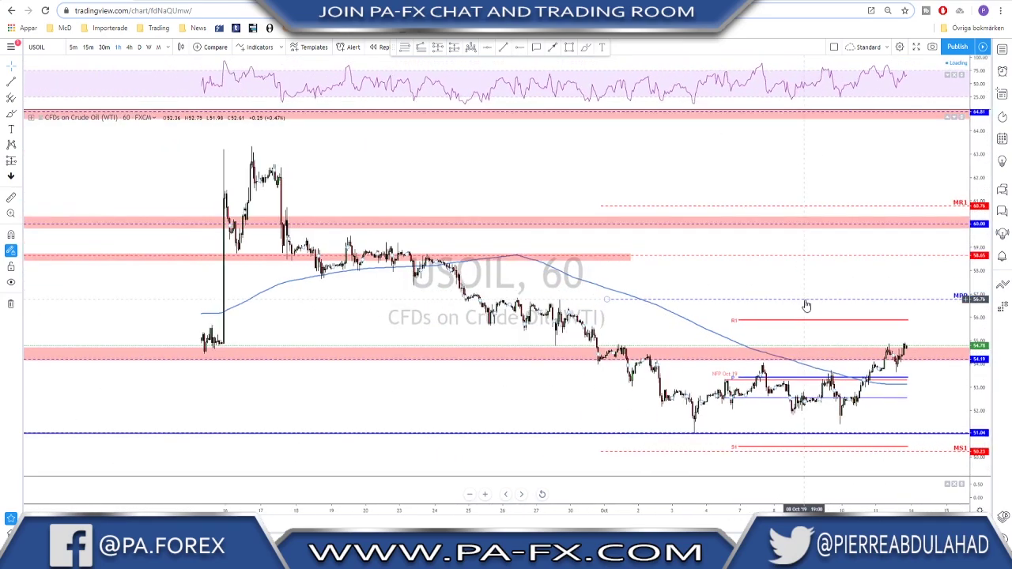
scroll(805, 301, "up", 4)
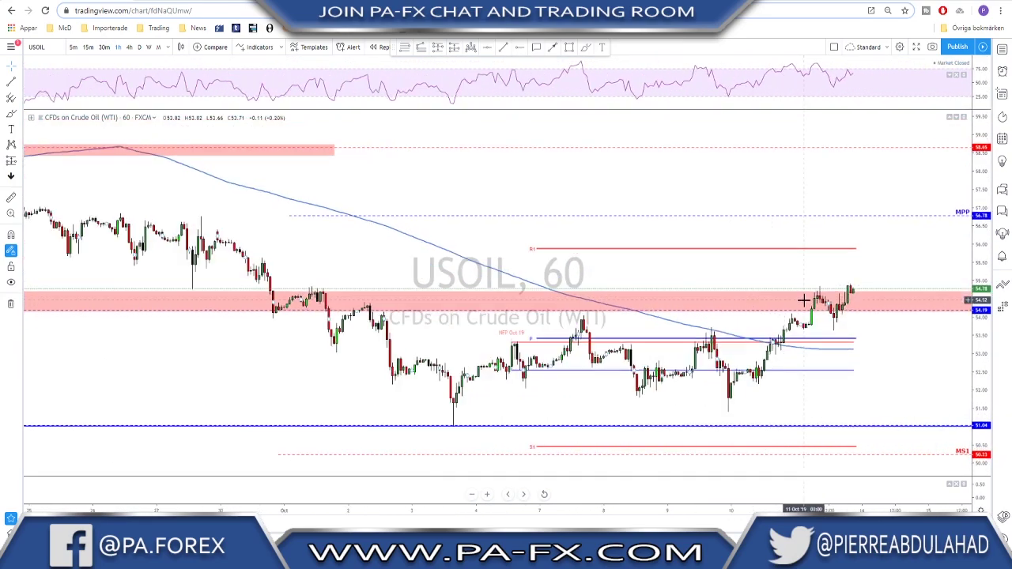
- Brush a horizontal line near 53.50 and a path dipping to it and rallying to R1, and undo both marks
left_click(585, 47)
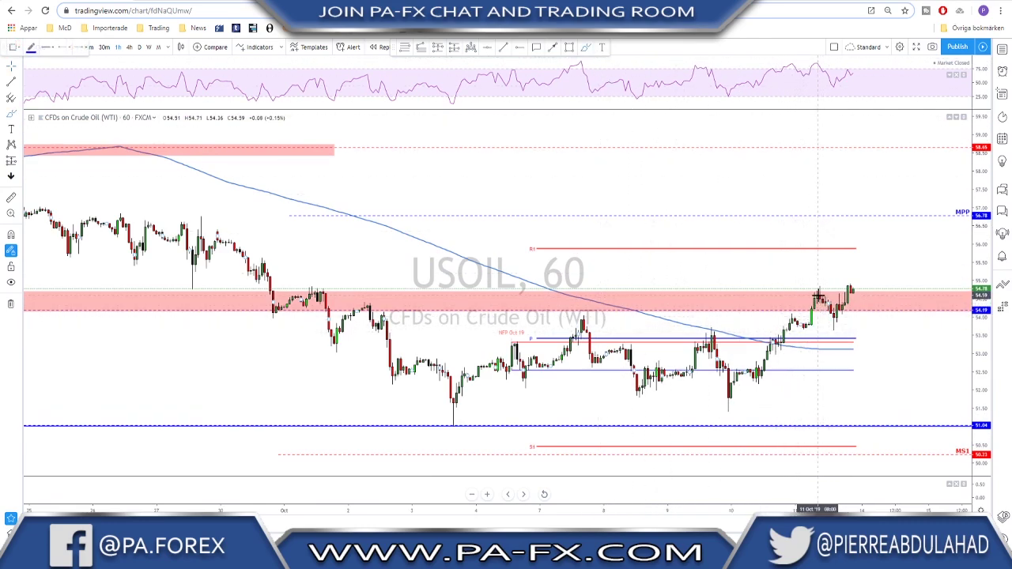
left_click_drag(706, 339, 891, 335)
mouse_move(853, 289)
left_mouse_down()
mouse_move(877, 336)
mouse_move(889, 249)
left_mouse_up()
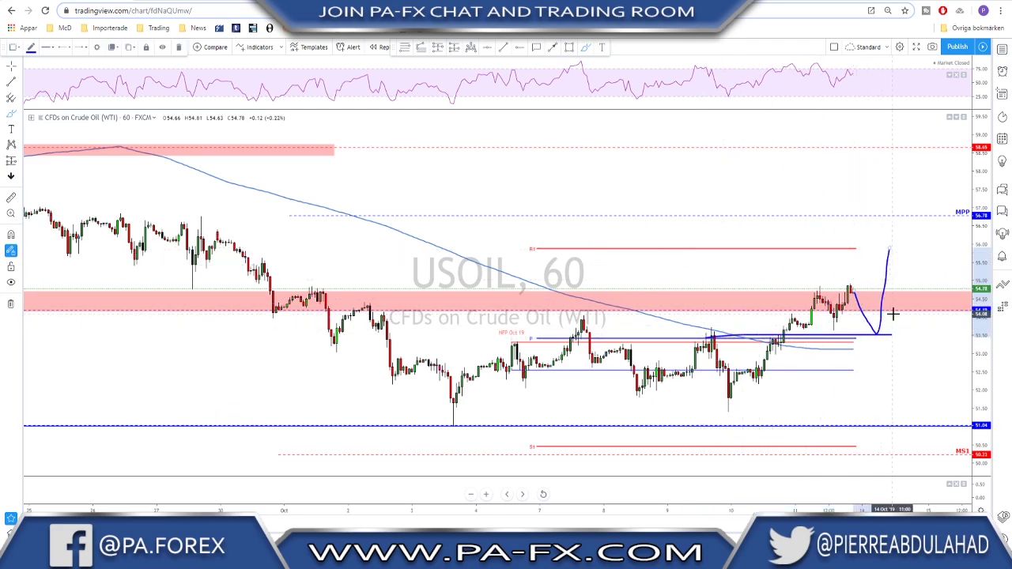
key("ctrl+z")
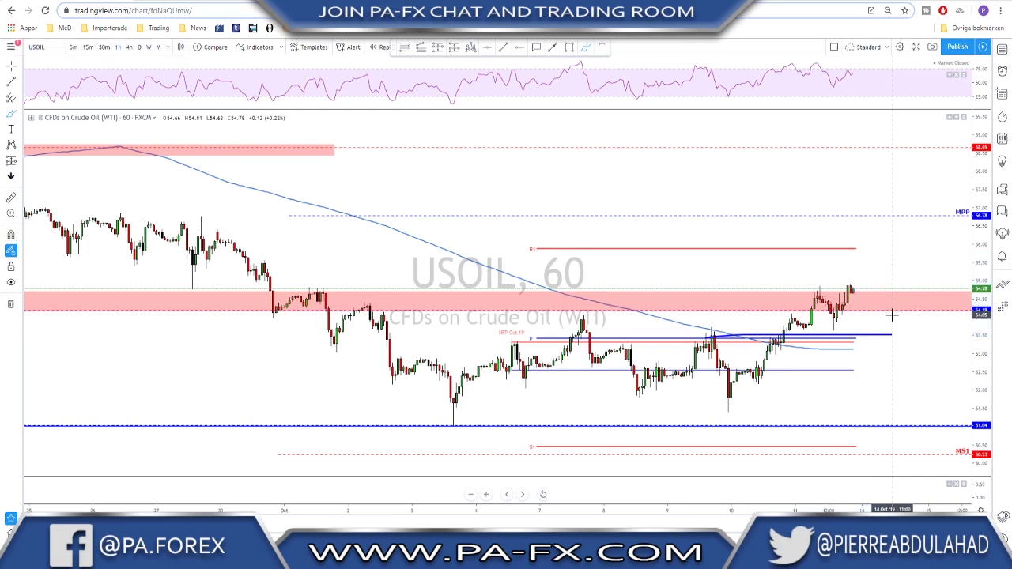
key("ctrl+z")
- Brush a rising path from the latest candle to the MPP level, undo it, and return USOIL to the 4-hour timeframe
mouse_move(854, 294)
left_mouse_down()
mouse_move(857, 269)
mouse_move(872, 287)
mouse_move(882, 208)
left_mouse_up()
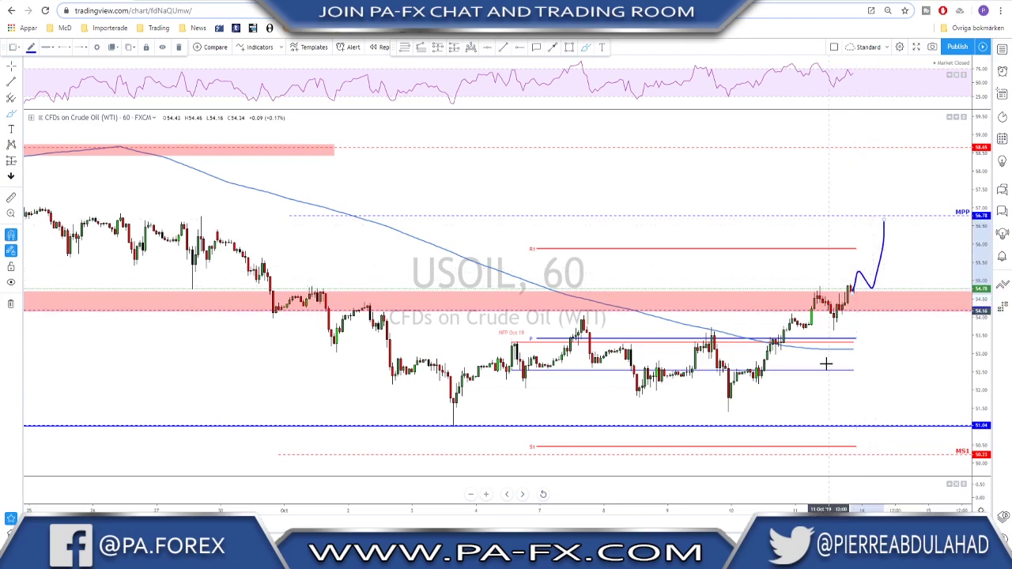
key("ctrl+z")
left_click(129, 47)
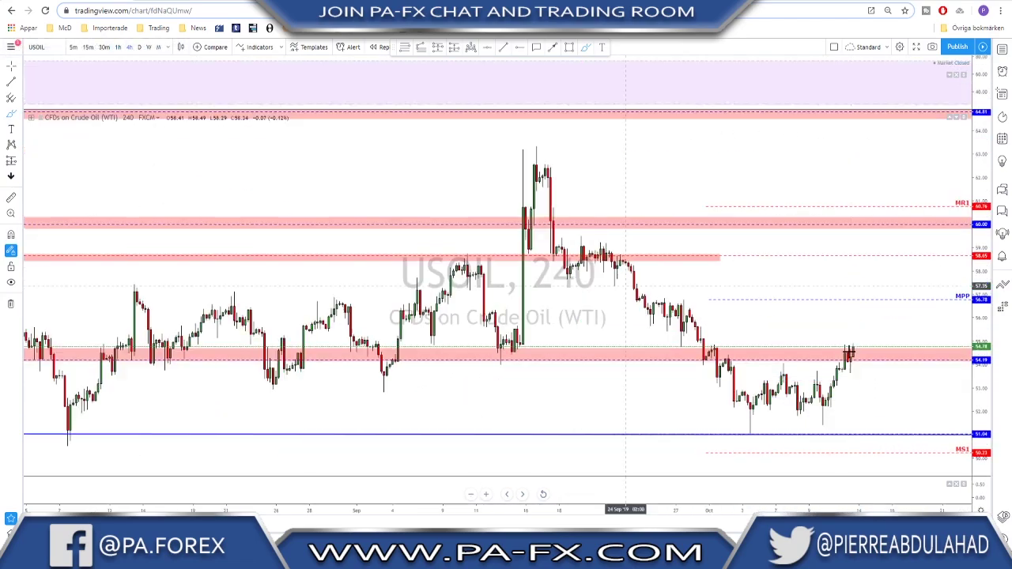
- Brush a rounded October bottom with a pullback and a horizontal line along the weekly pivot, and add and undo a rebound arrow
scroll(779, 364, "down", 1)
mouse_move(730, 348)
left_mouse_down()
mouse_move(761, 398)
mouse_move(875, 353)
mouse_move(892, 374)
left_mouse_up()
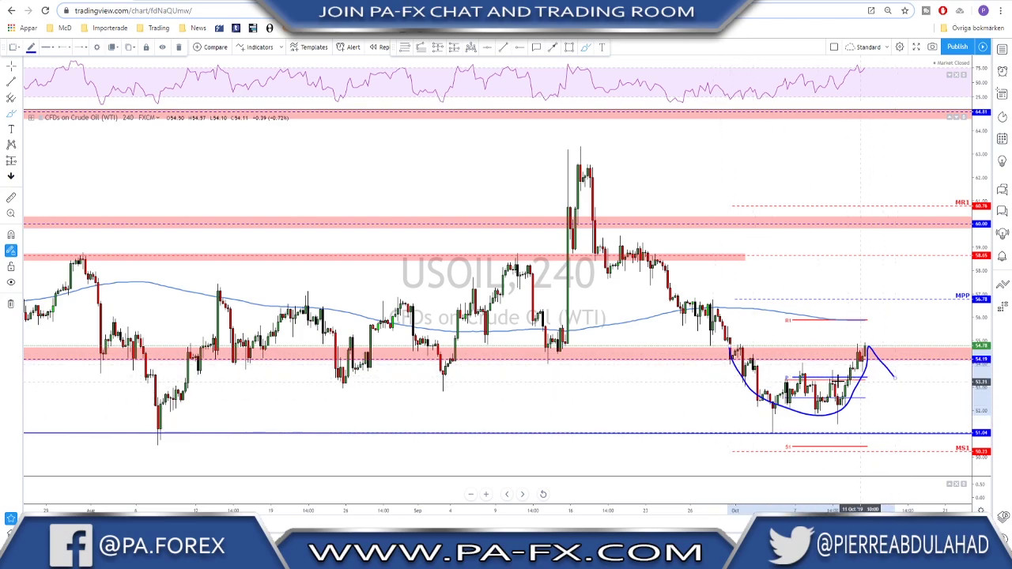
left_click_drag(816, 380, 911, 379)
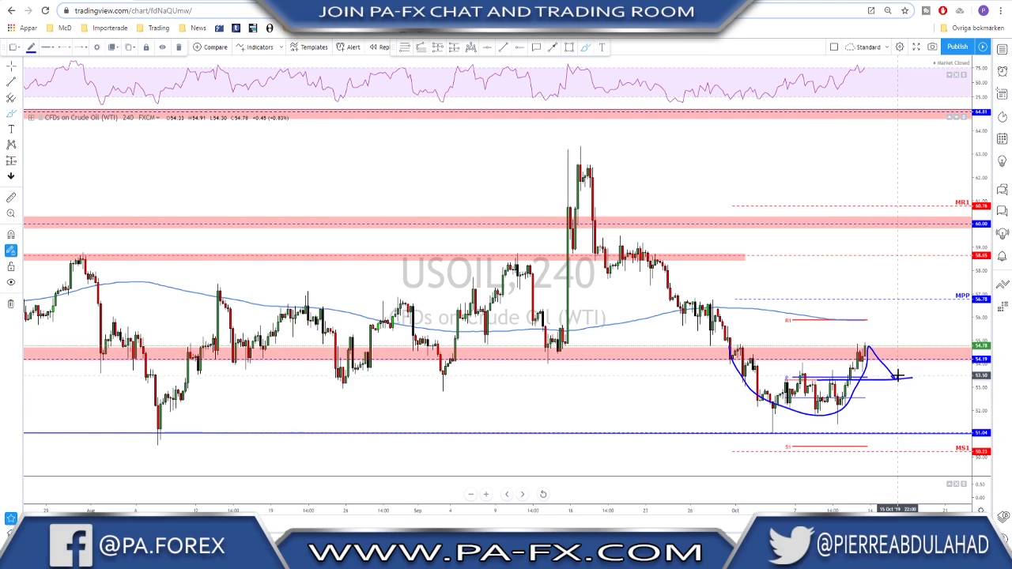
mouse_move(892, 379)
left_mouse_down()
mouse_move(911, 329)
mouse_move(913, 345)
left_mouse_up()
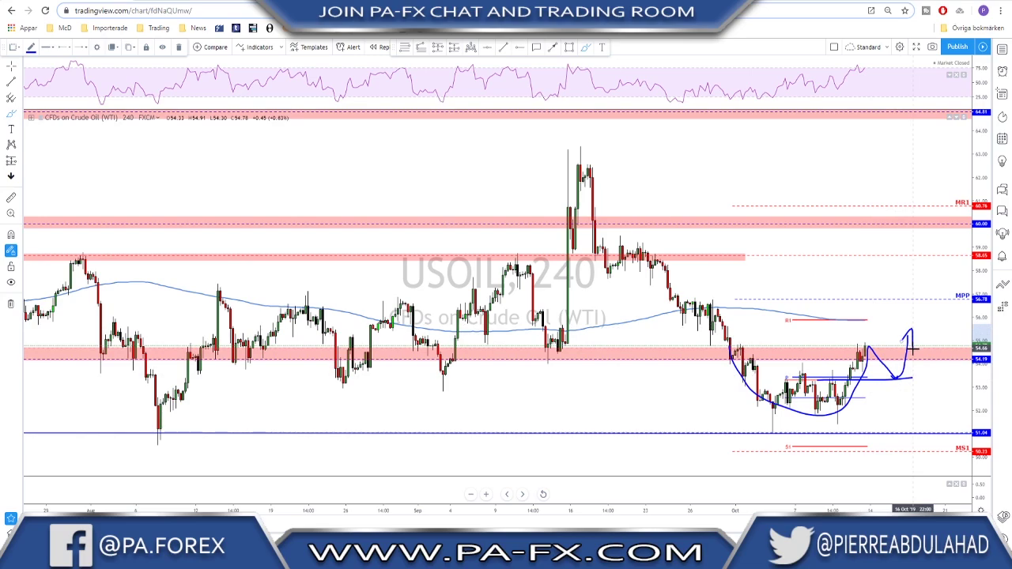
key("ctrl+z")
key("ctrl+z")
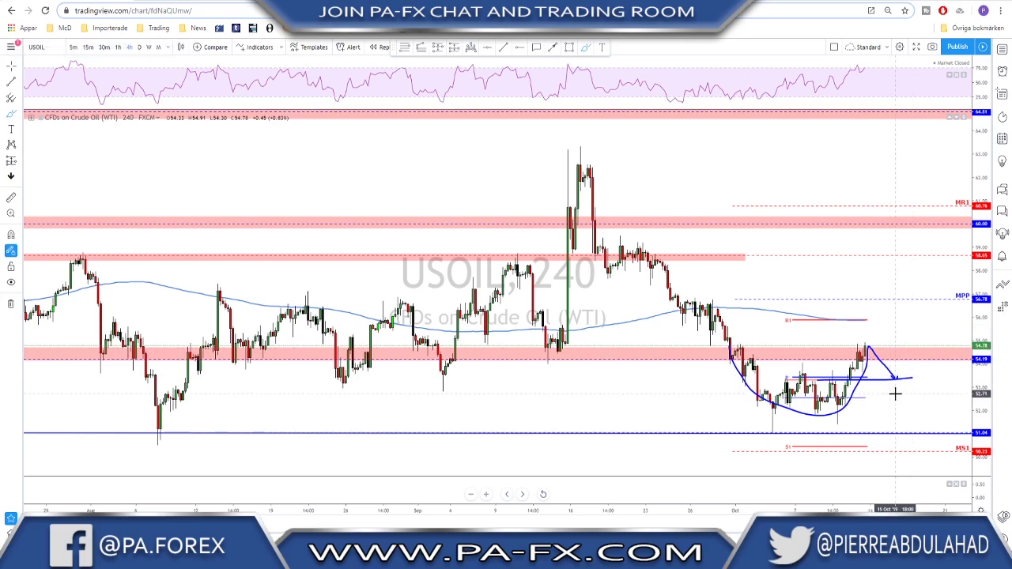
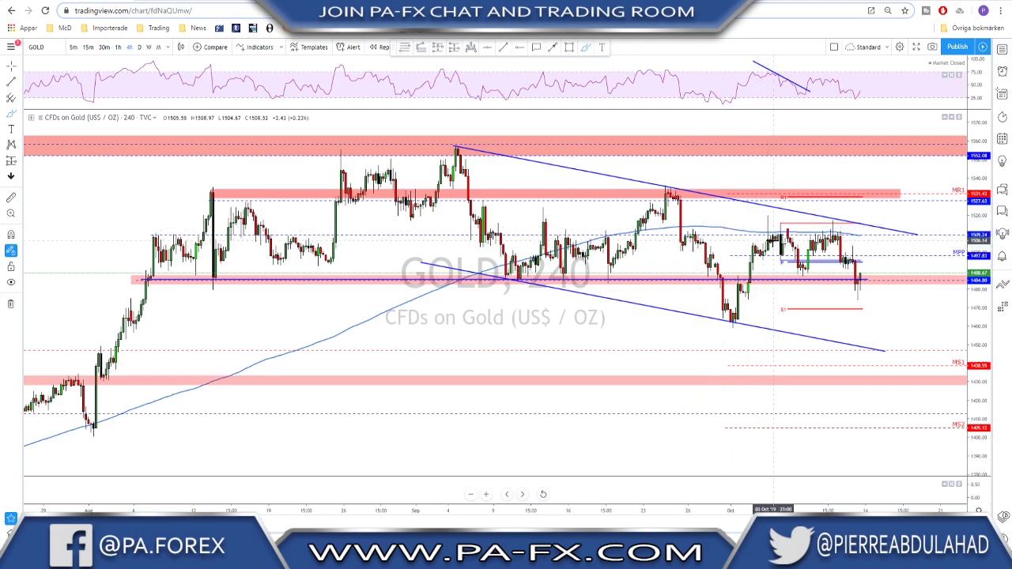
- Delete the descending trend line drawn over the RSI on the GOLD 4-hour chart
left_click(794, 87)
key("Delete")
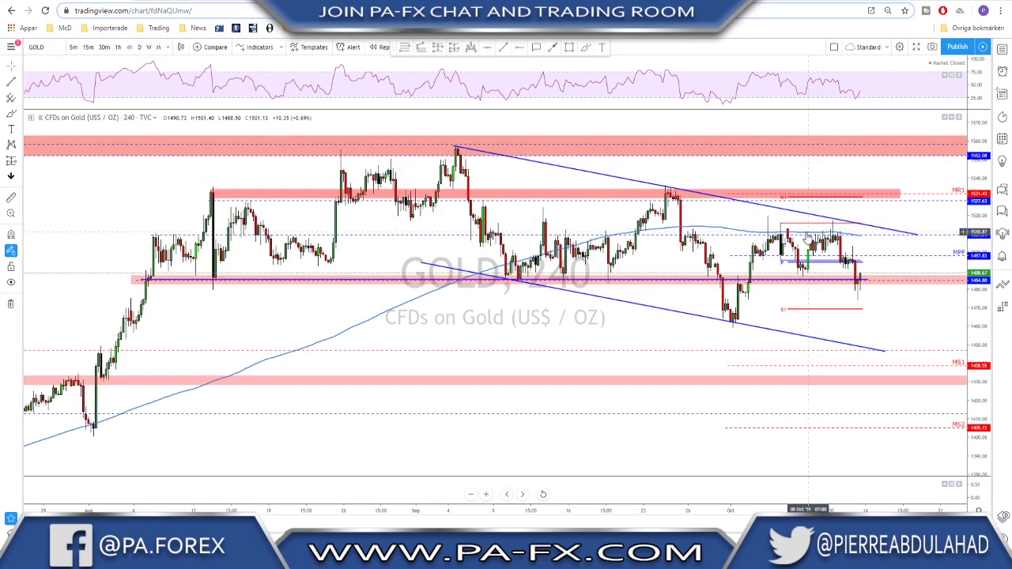
- Circle the two early October highs below the upper channel line on the GOLD chart, and undo both circles
left_click(584, 48)
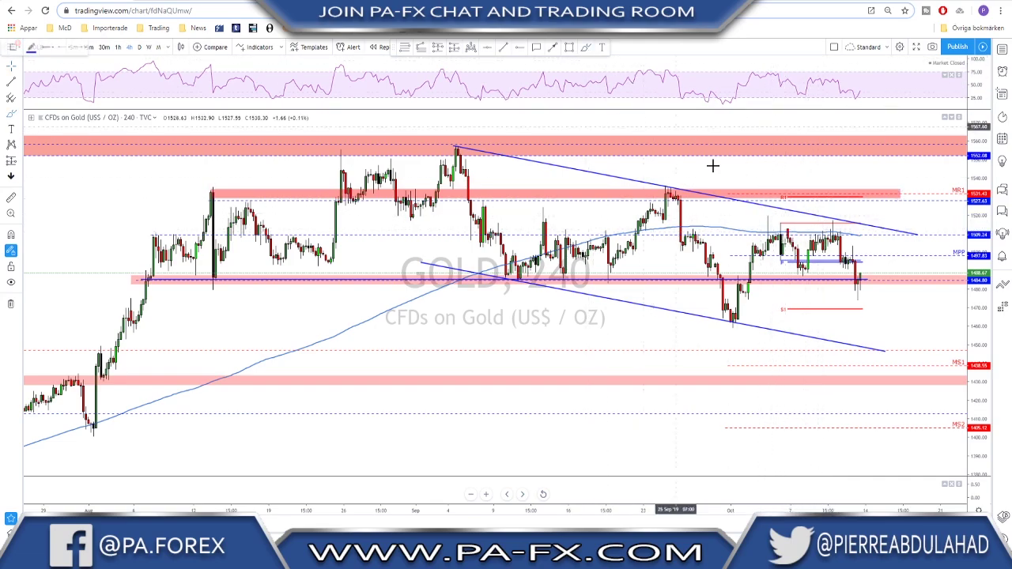
left_click_drag(770, 212, 768, 208)
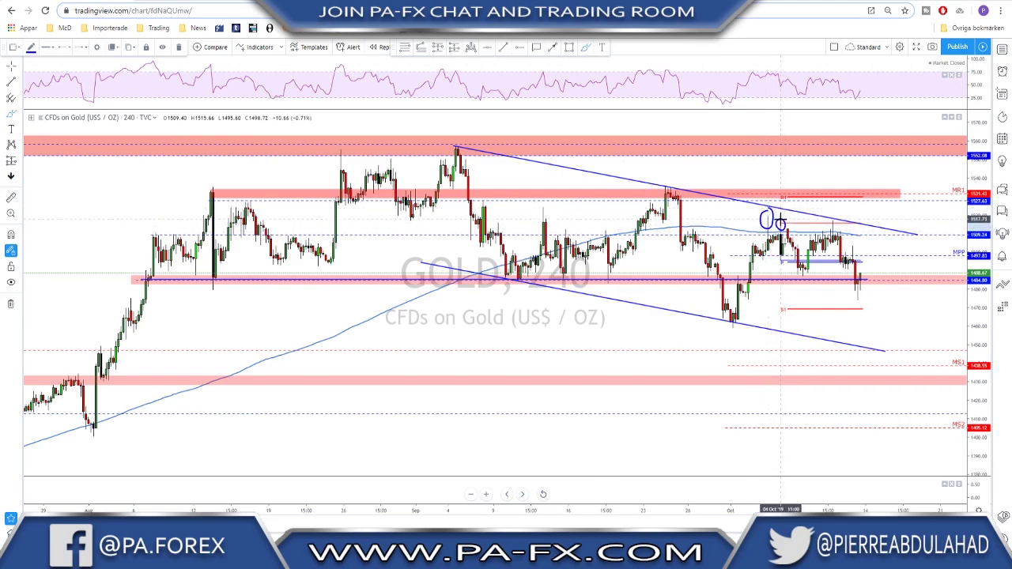
left_click_drag(778, 223, 781, 225)
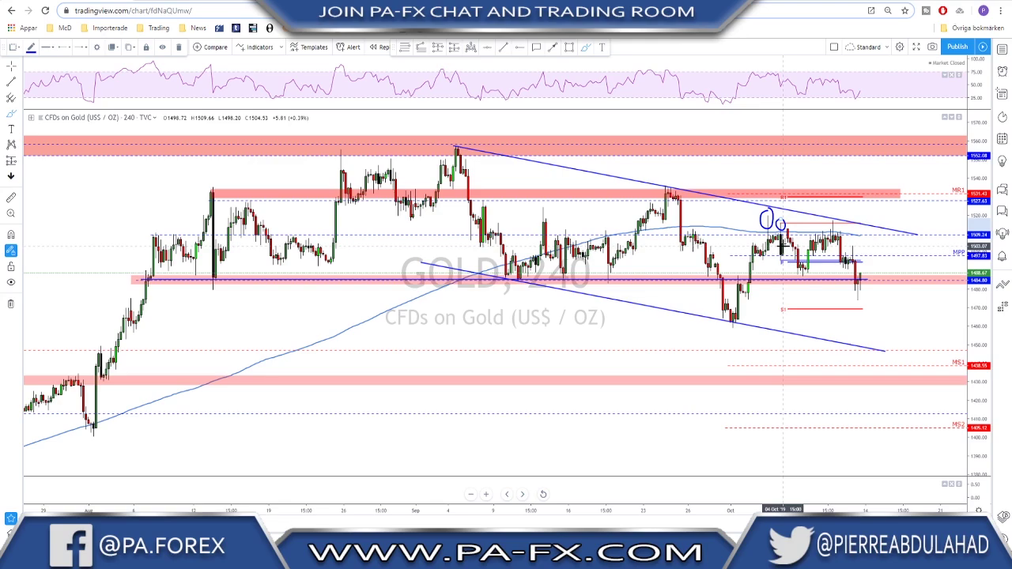
key("ctrl+z")
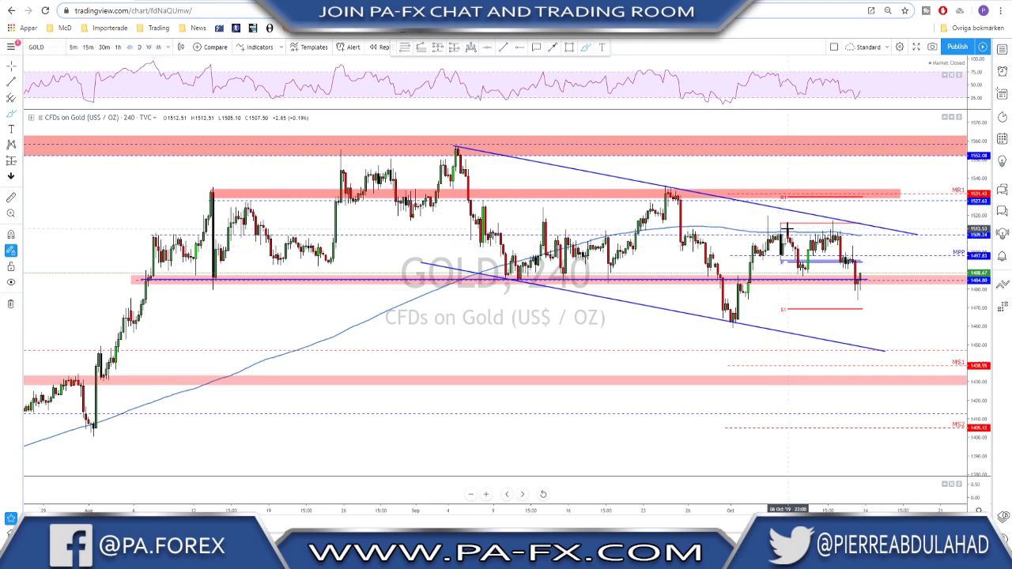
- Brush a V shape joining the two October highs through the low between them, and remove it from the GOLD chart
mouse_move(786, 229)
left_mouse_down()
mouse_move(806, 270)
mouse_move(831, 224)
left_mouse_up()
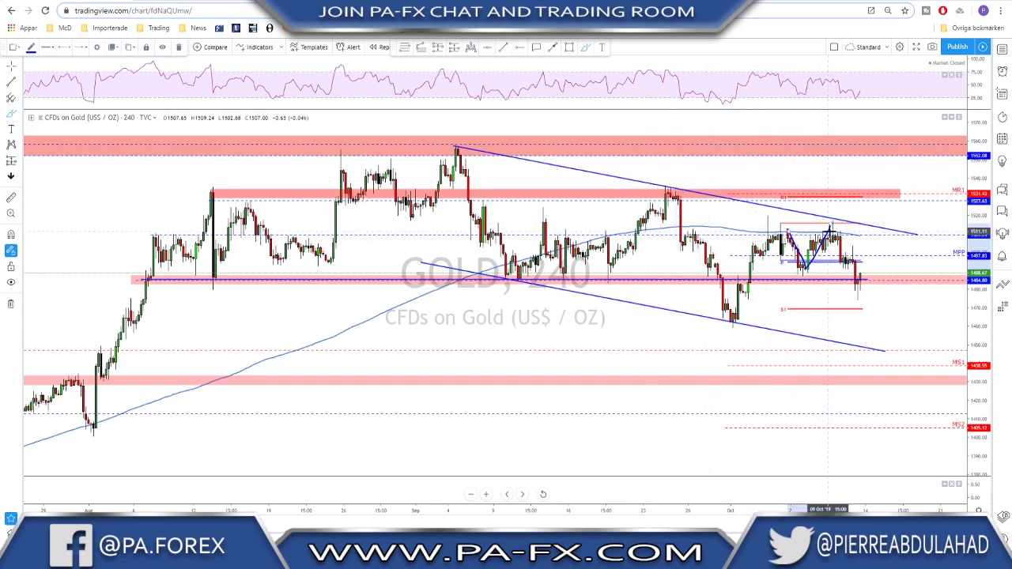
left_click(832, 220)
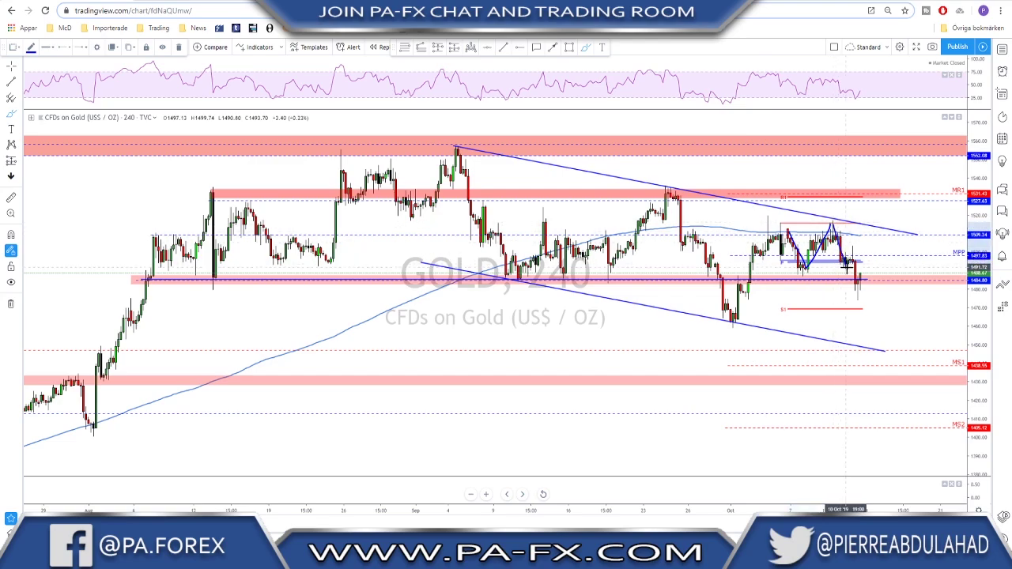
double_click(857, 287)
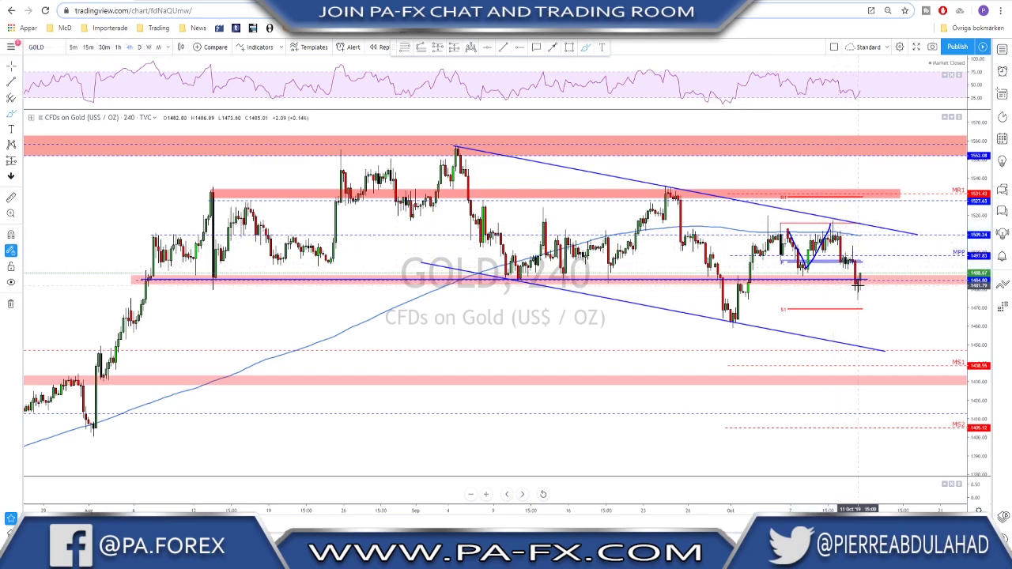
left_click(805, 91)
key("Delete")
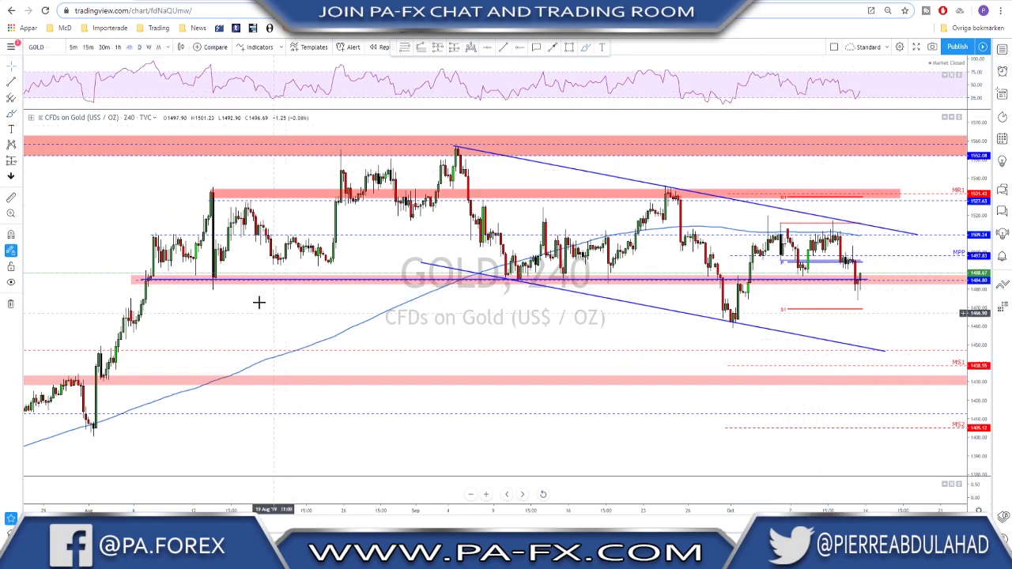
- Circle the August and September lows on the 1484.80 support zone of the GOLD chart, and remove the circles
left_click(213, 281)
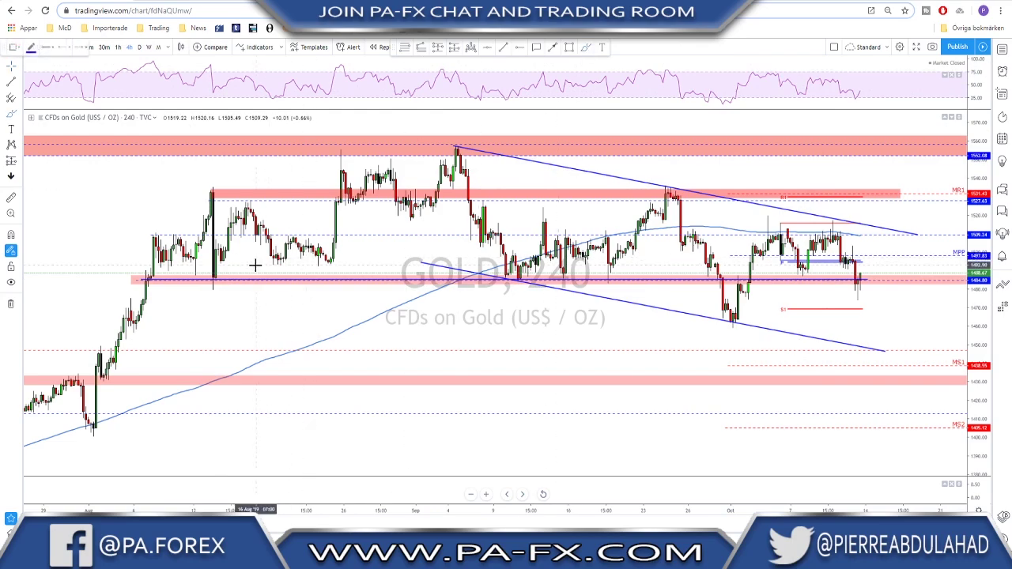
left_click_drag(210, 274, 212, 274)
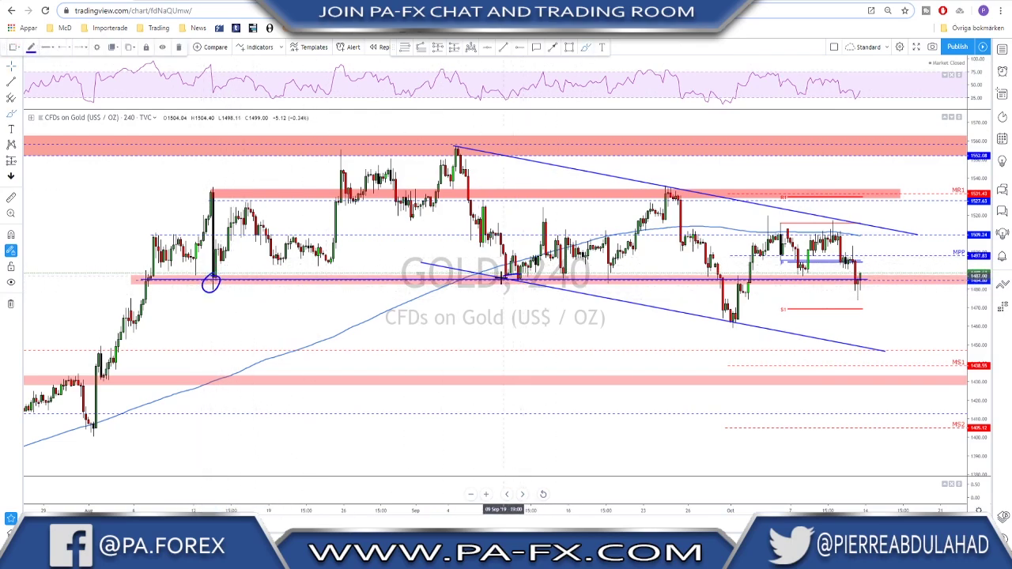
mouse_move(509, 277)
left_mouse_down()
mouse_move(609, 280)
mouse_move(518, 274)
left_mouse_up()
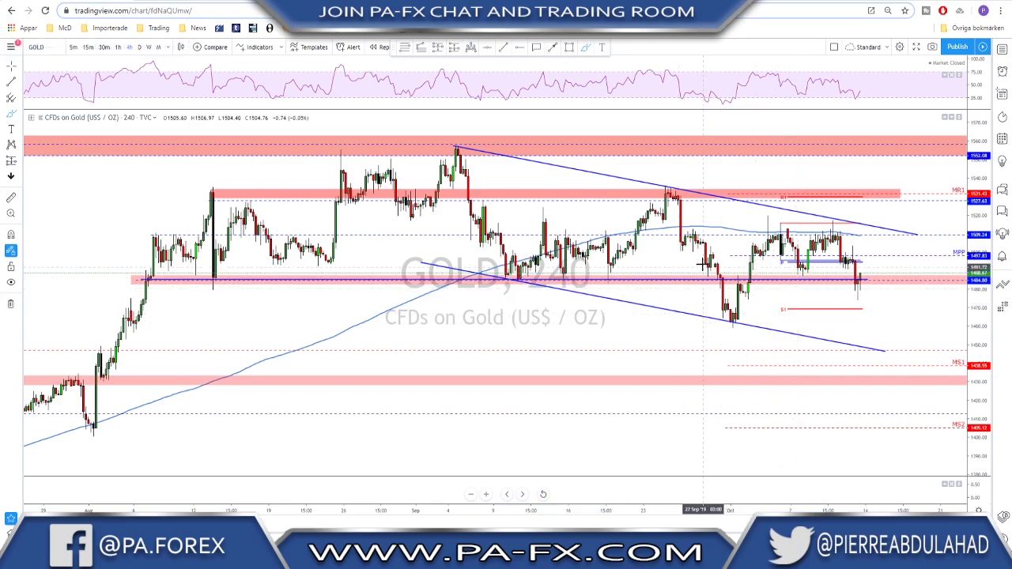
- Brush a down-up-down path from the late September high to the lower channel line, and undo it
mouse_move(670, 192)
left_mouse_down()
mouse_move(738, 323)
mouse_move(834, 226)
mouse_move(879, 346)
left_mouse_up()
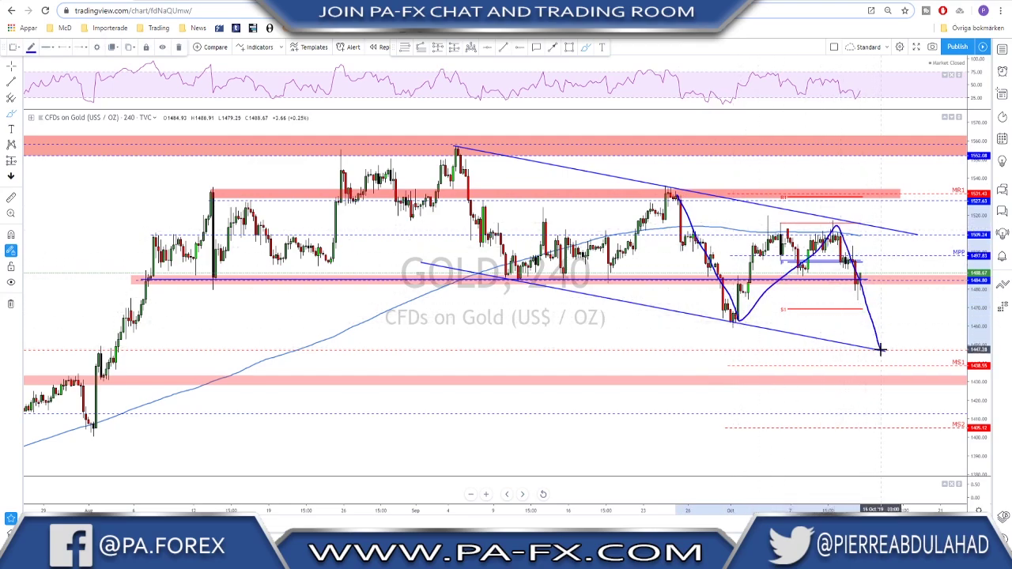
key("ctrl+z")
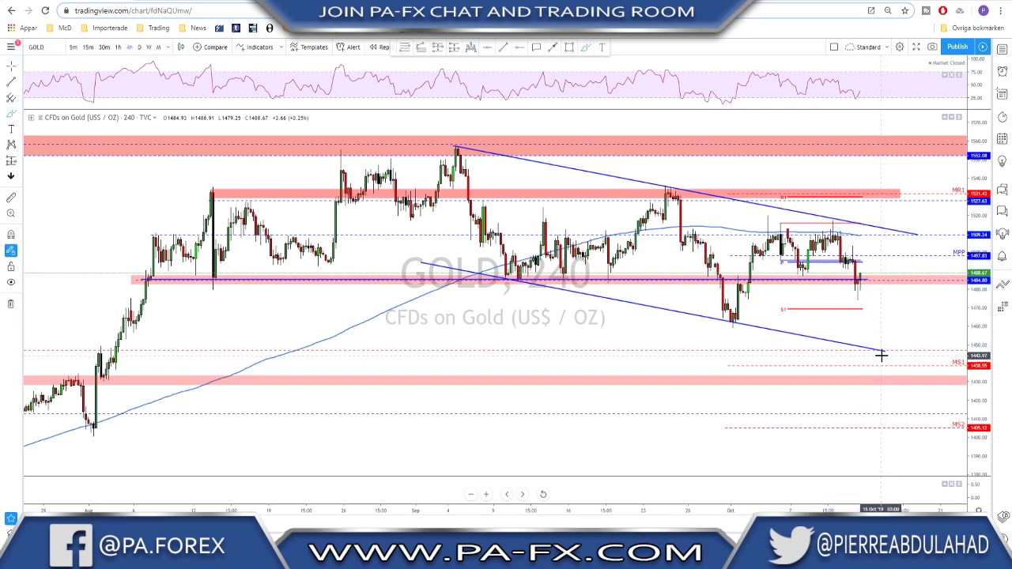
- Switch GOLD to the 1-hour timeframe, and outline the consolidation lows just below the weekly pivot and delete the outline
left_click(118, 47)
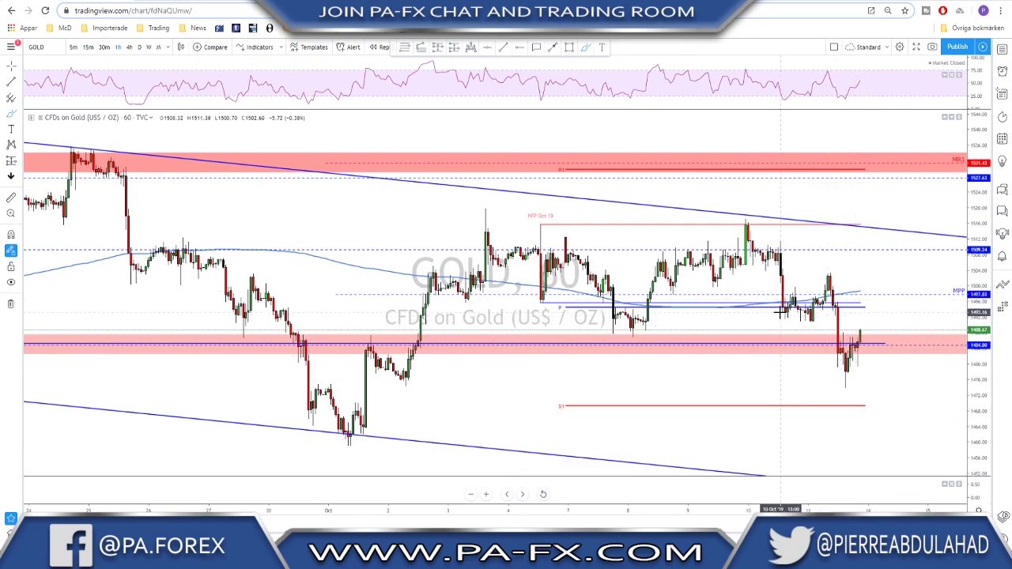
left_click_drag(783, 311, 864, 330)
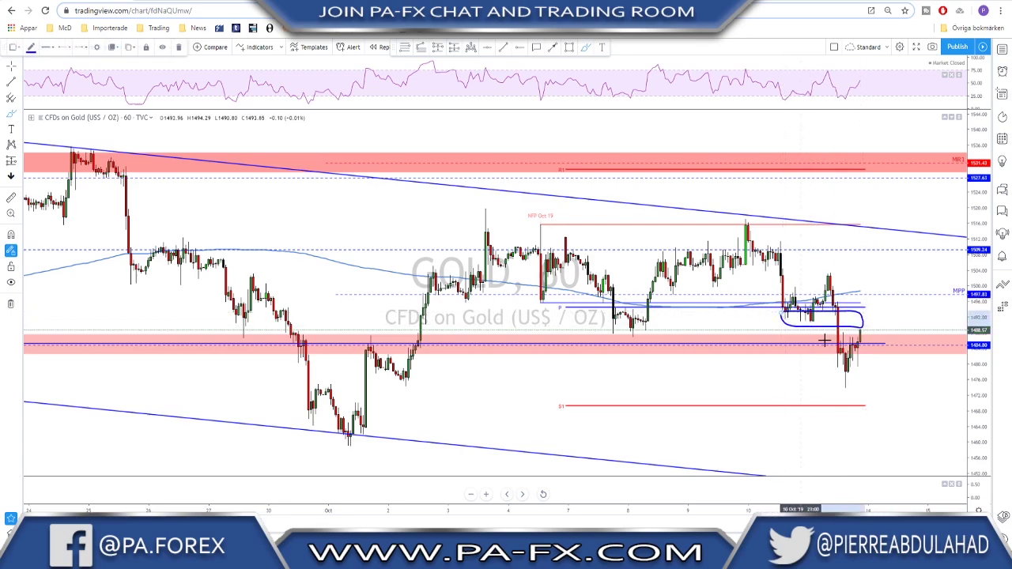
key("Delete")
- Draw a Fibonacci retracement on the GOLD 1-hour chart from the 11 October high down to the following low
left_click(405, 47)
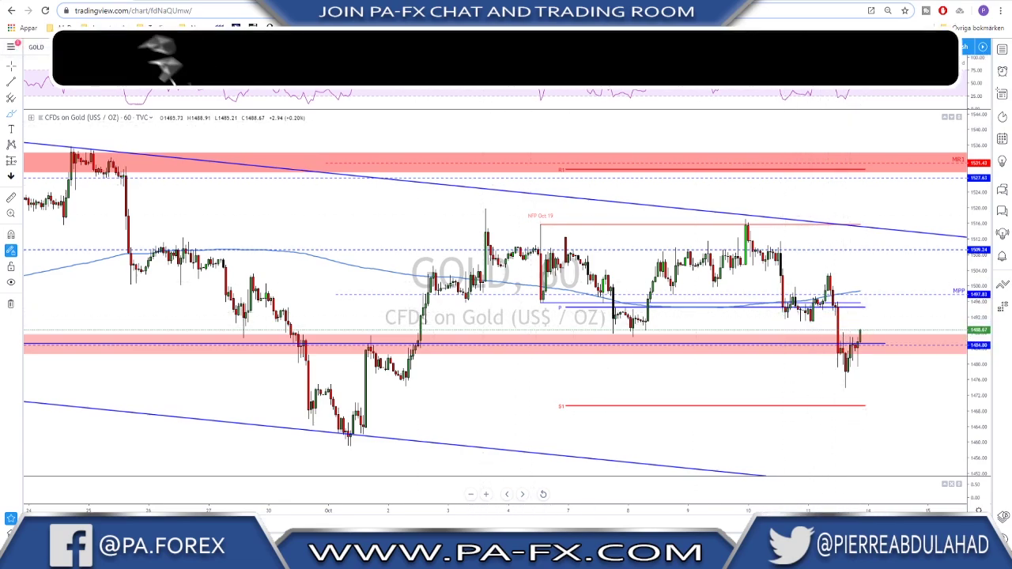
left_click_drag(815, 273, 887, 386)
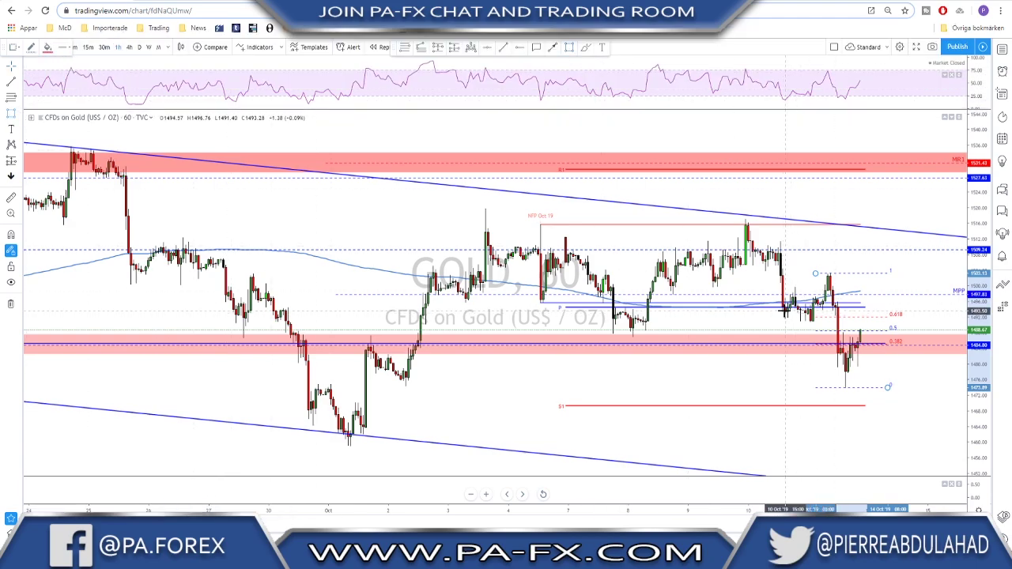
- Mark the 0.618 level with a thin rectangle, brush a price path from the last candle down near the 0 level, and undo both
left_click_drag(785, 313, 910, 319)
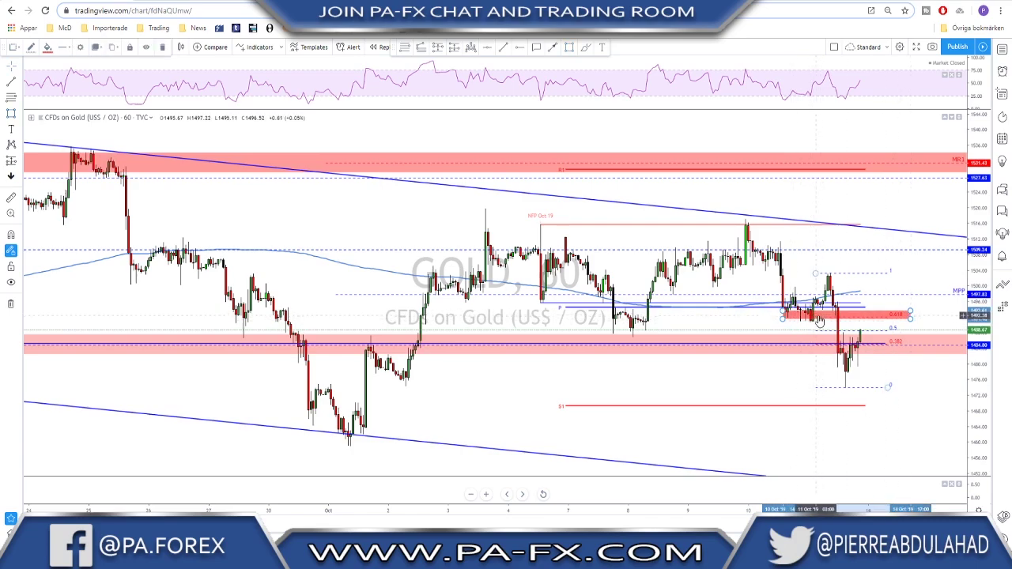
left_click(585, 48)
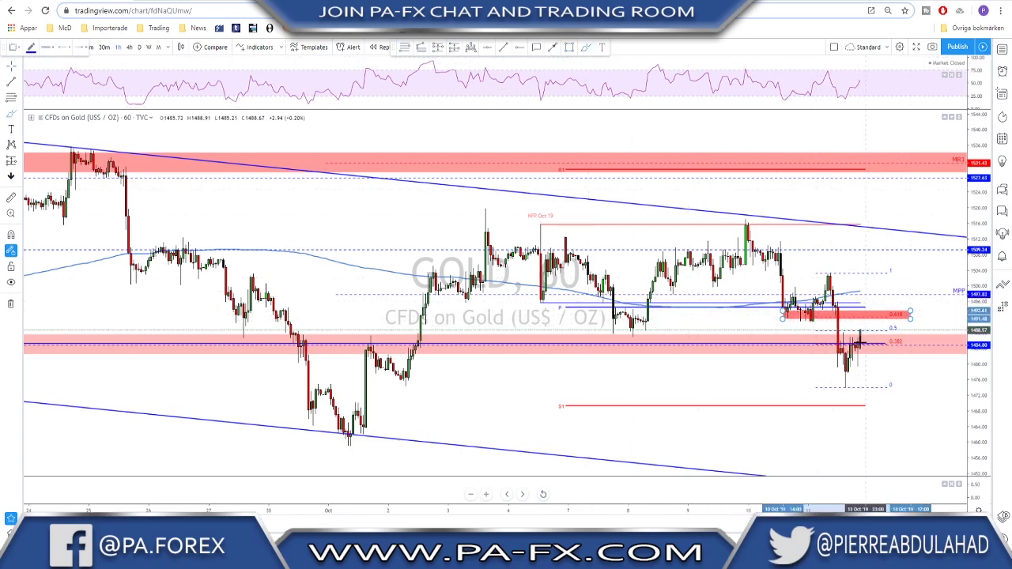
mouse_move(859, 338)
left_mouse_down()
mouse_move(867, 314)
mouse_move(907, 384)
left_mouse_up()
key("ctrl+z")
key("ctrl+z")
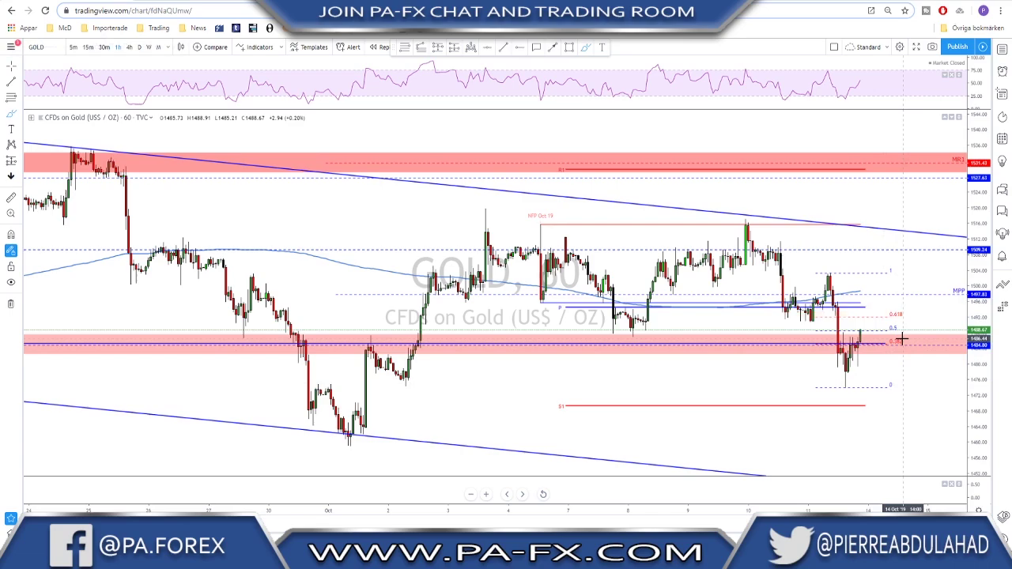
- Switch to the EURUSD chart and set it to the 4-hour timeframe
key("space")
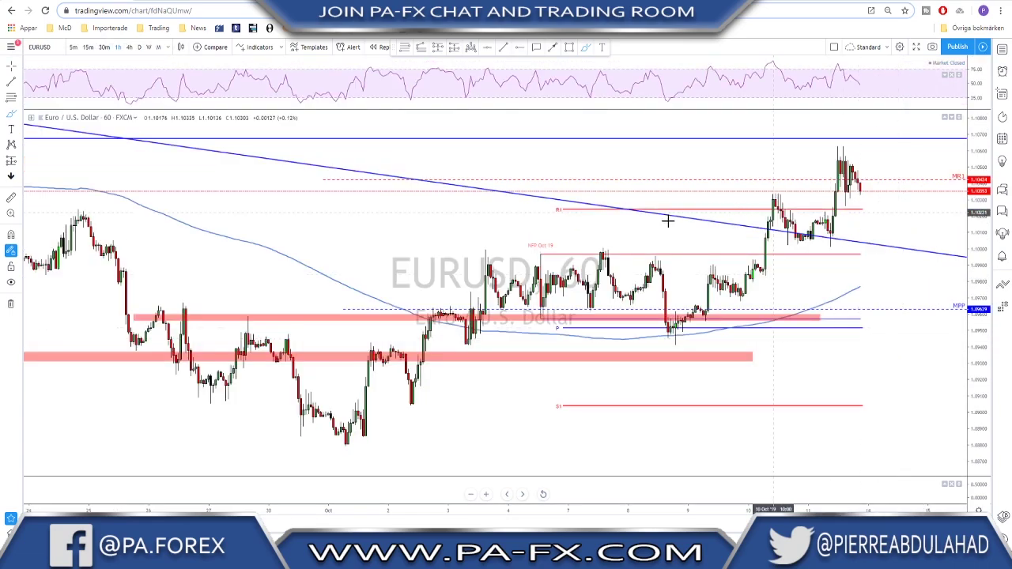
left_click(129, 47)
scroll(810, 383, "up", 2)
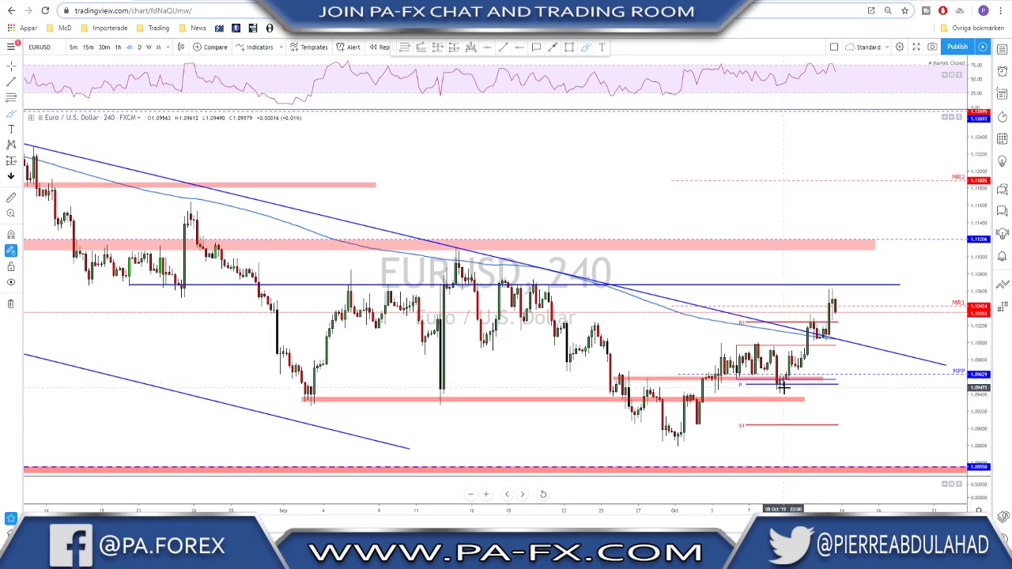
scroll(783, 388, "up", 1)
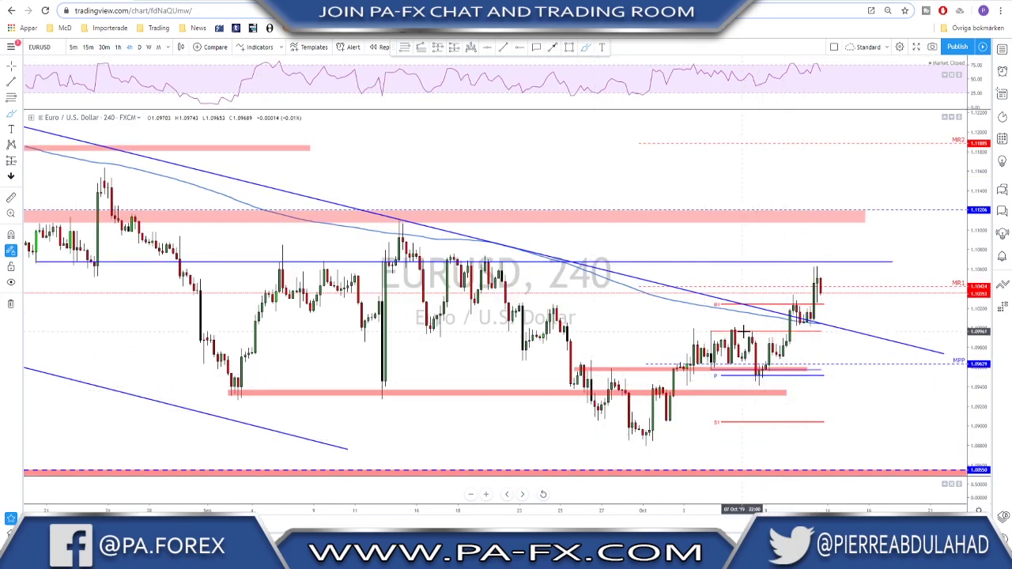
- Brush a zigzag over the EURUSD swings from the 8 October low up to the 10 October high, and undo it
mouse_move(743, 332)
left_mouse_down()
mouse_move(761, 378)
mouse_move(793, 310)
left_mouse_up()
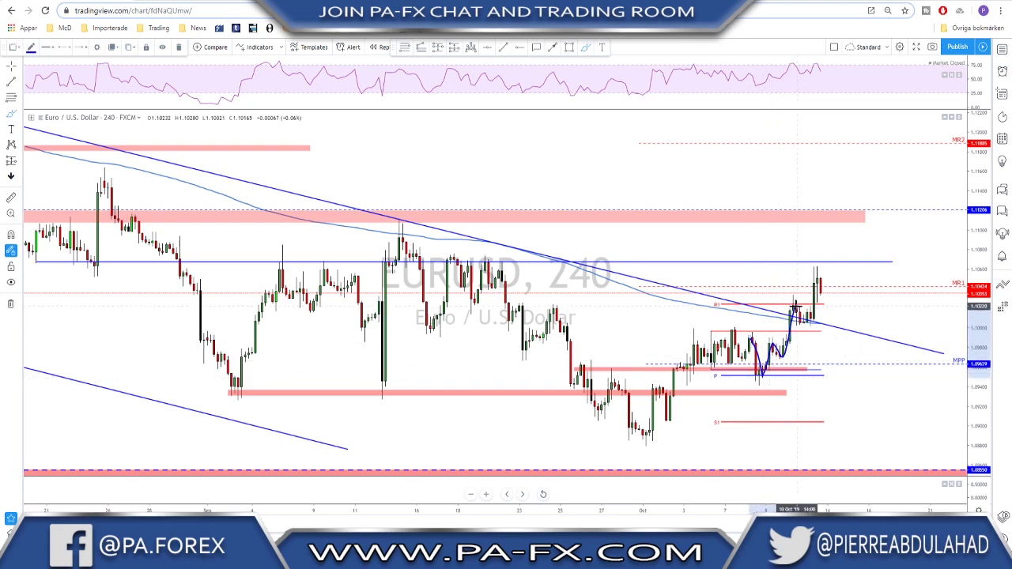
key("ctrl+z")
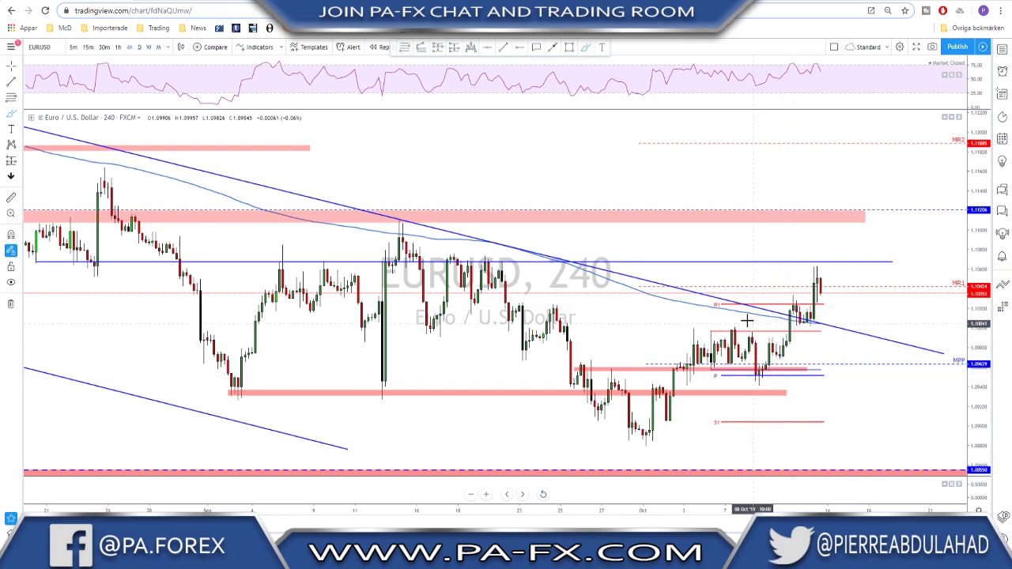
- Review EURUSD on the daily and weekly timeframes, and return to the daily chart
scroll(745, 320, "down", 2)
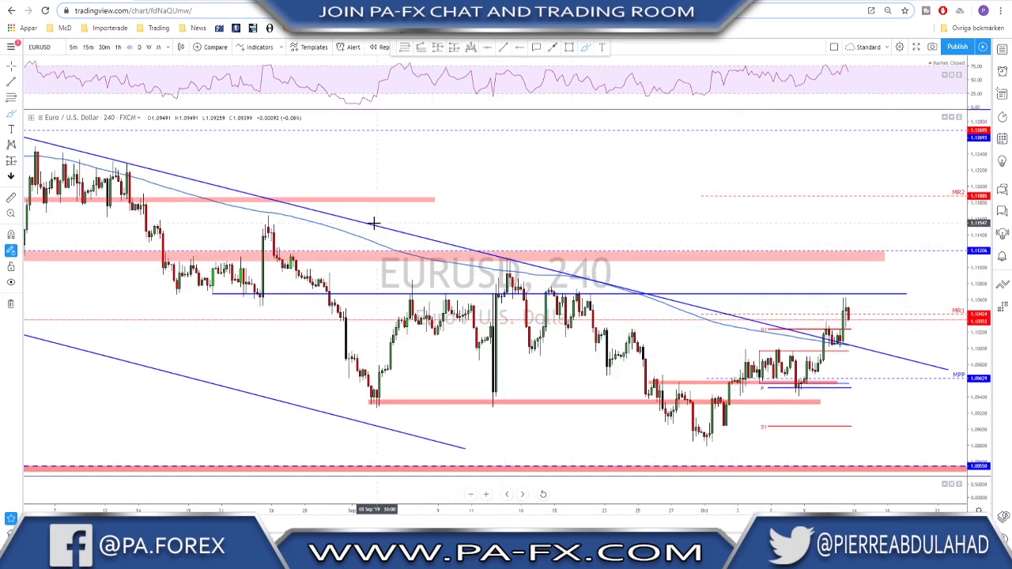
left_click(139, 46)
scroll(665, 300, "down", 3)
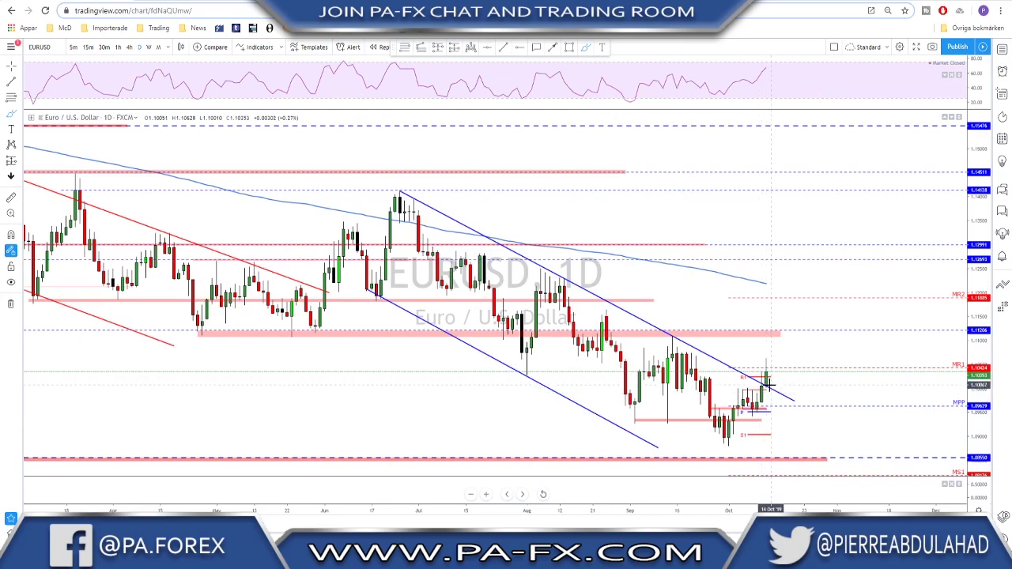
left_click(150, 47)
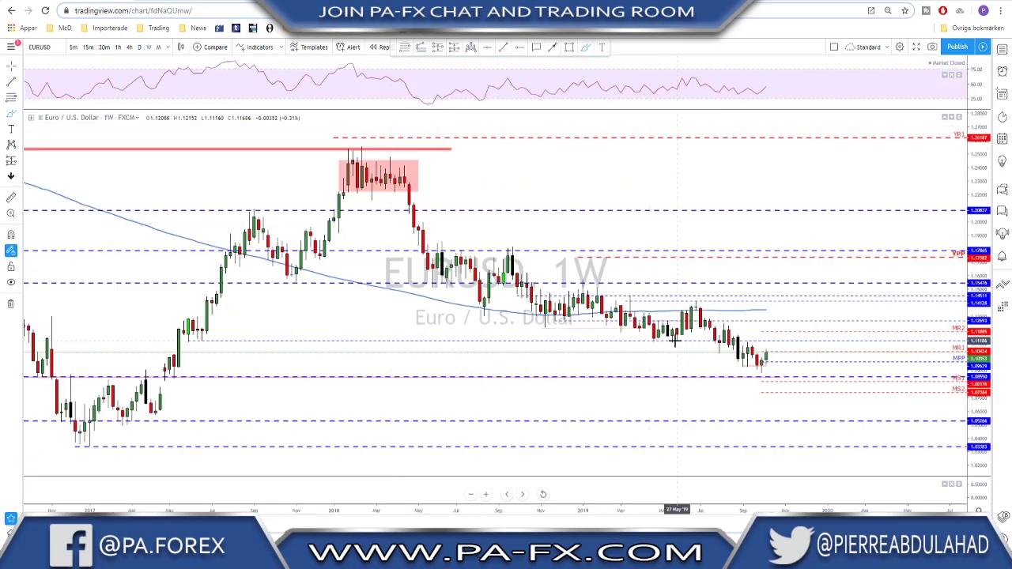
scroll(681, 449, "up", 3)
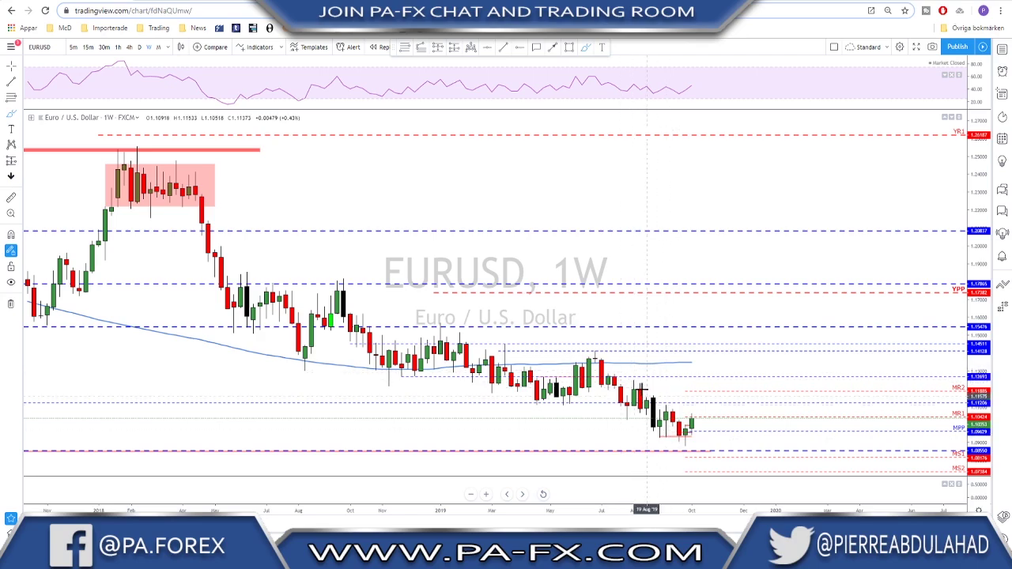
left_click(140, 47)
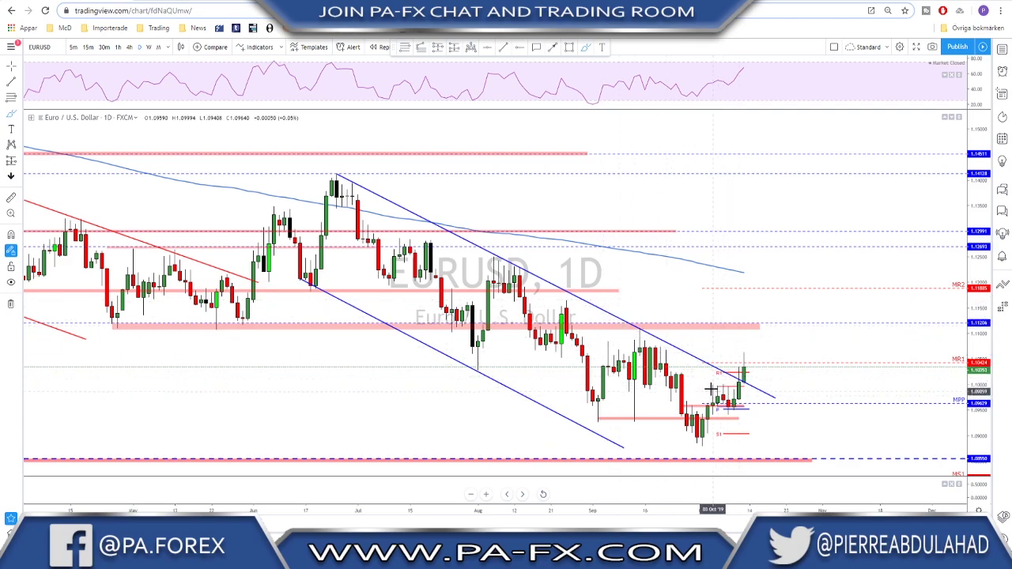
- Brush a line over the early October highs, a rising zigzag from the October low to the 1.11206 zone and a circle there, and undo all three
left_click_drag(709, 385, 736, 385)
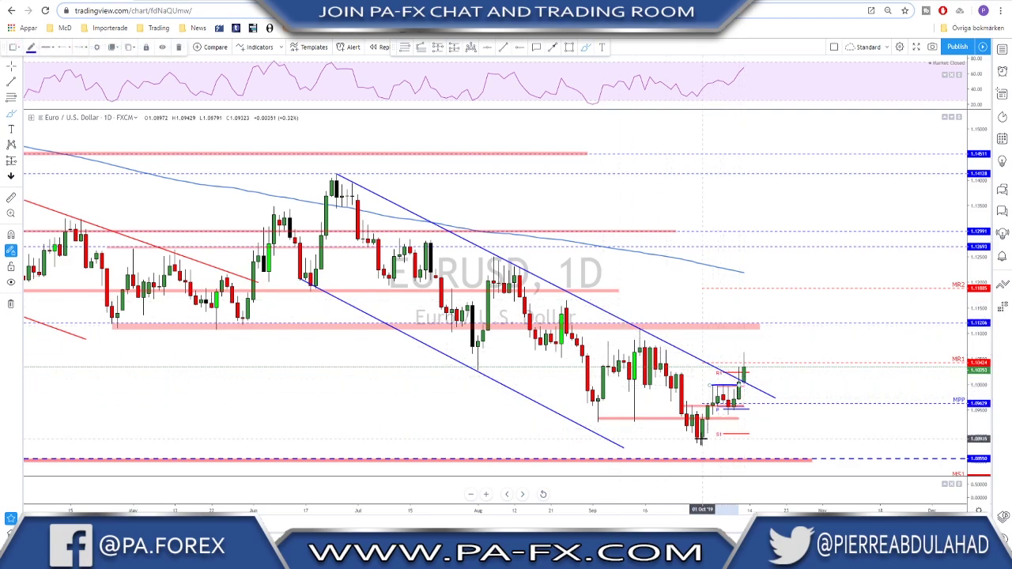
left_click_drag(703, 437, 719, 388)
left_click(731, 408)
left_click(744, 354)
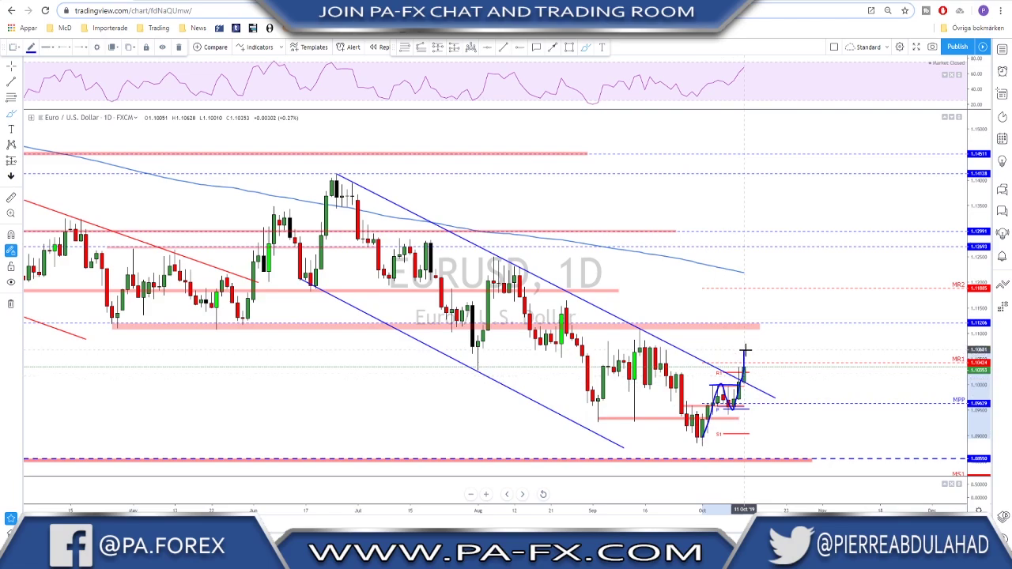
left_click(756, 377)
double_click(769, 326)
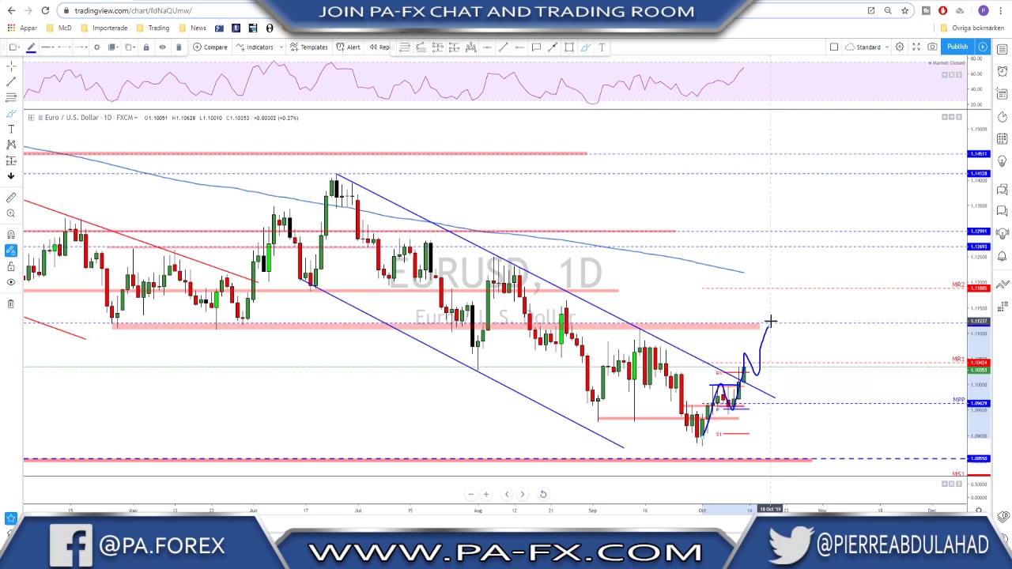
left_click_drag(771, 322, 768, 323)
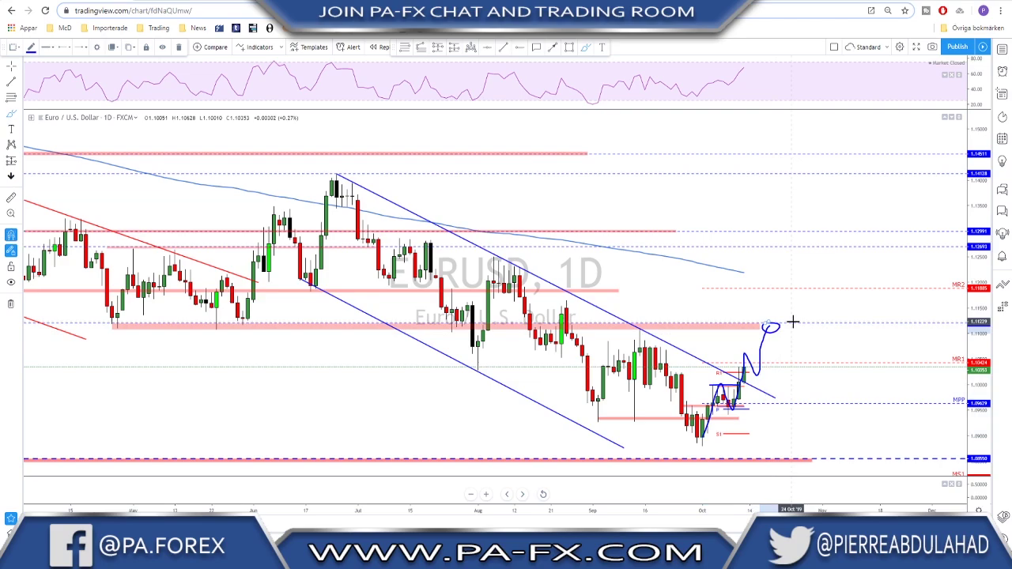
key("ctrl+z")
key("ctrl+z")
key("ctrl+z")
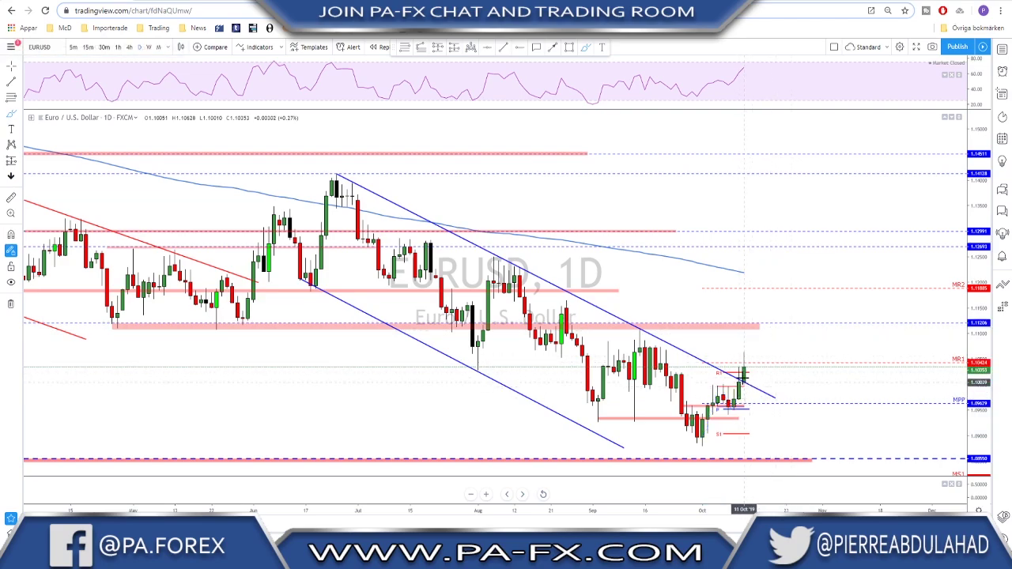
- Switch EURUSD to the 4-hour timeframe, and brush a rising zigzag from the October low to about 1.1087 and undo it
left_click(130, 46)
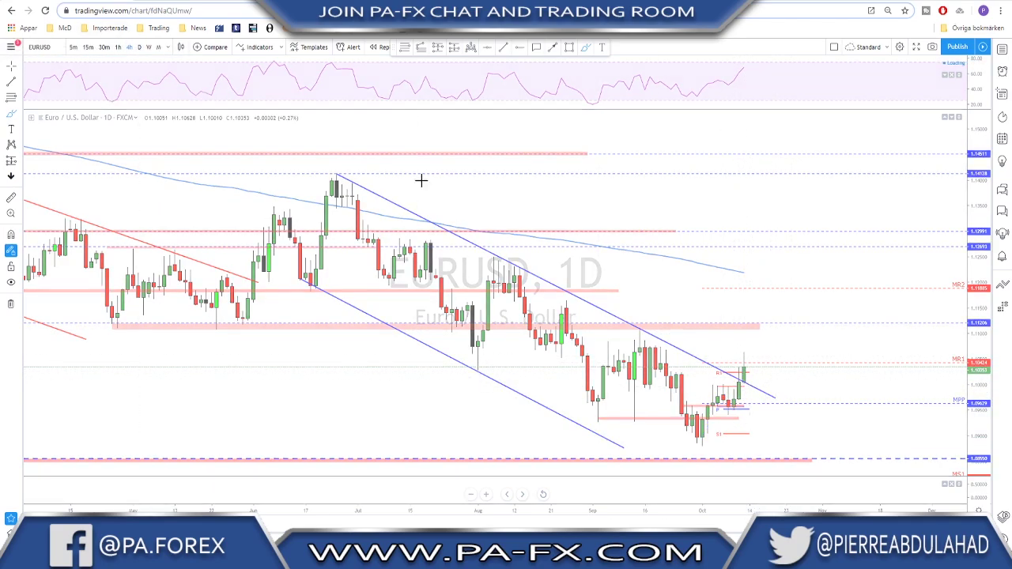
scroll(783, 208, "up", 2)
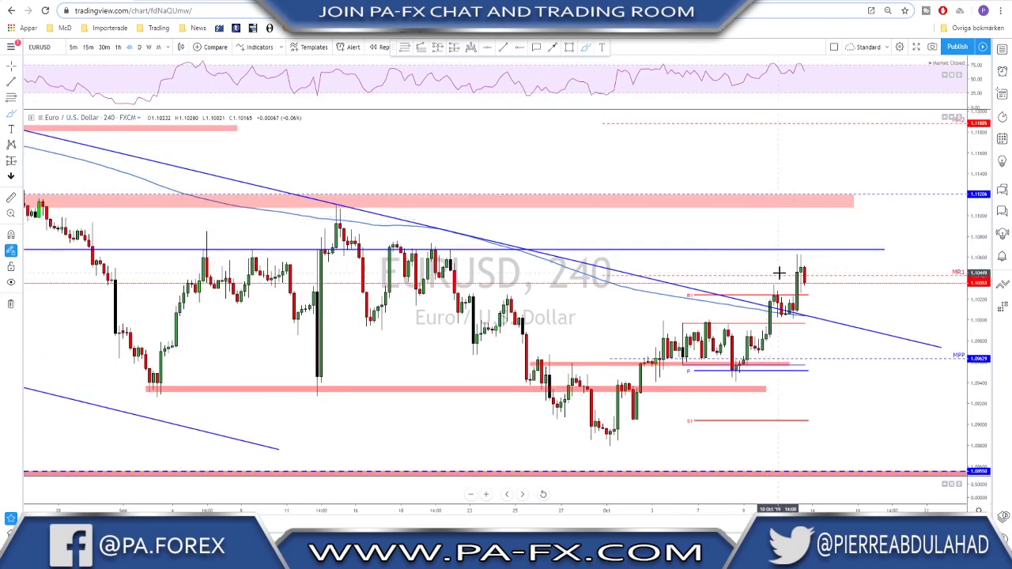
mouse_move(610, 437)
left_mouse_down()
mouse_move(667, 338)
mouse_move(735, 368)
mouse_move(800, 258)
mouse_move(816, 298)
mouse_move(845, 232)
left_mouse_up()
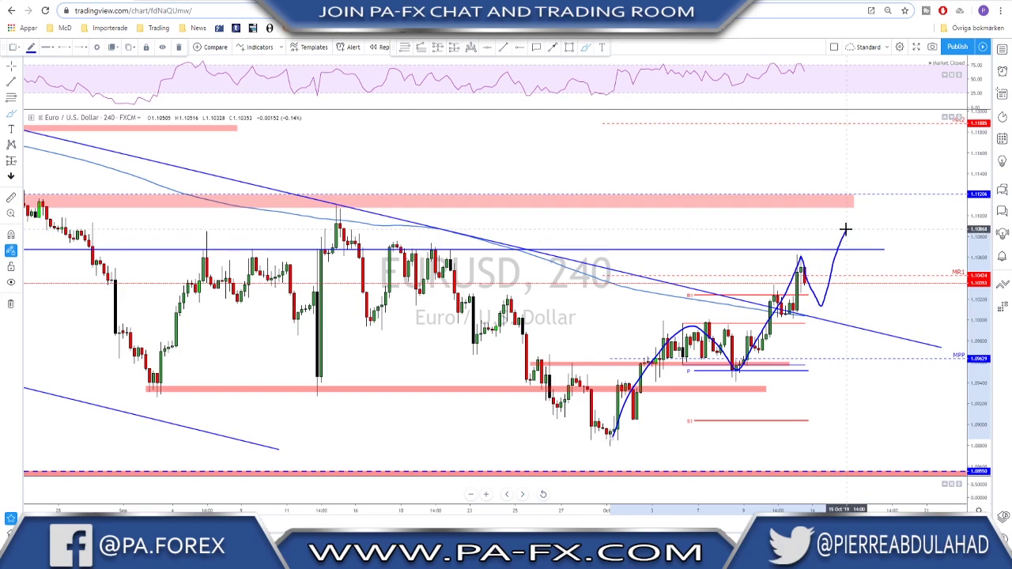
key("ctrl+z")
scroll(820, 249, "down", 1)
scroll(770, 267, "up", 1)
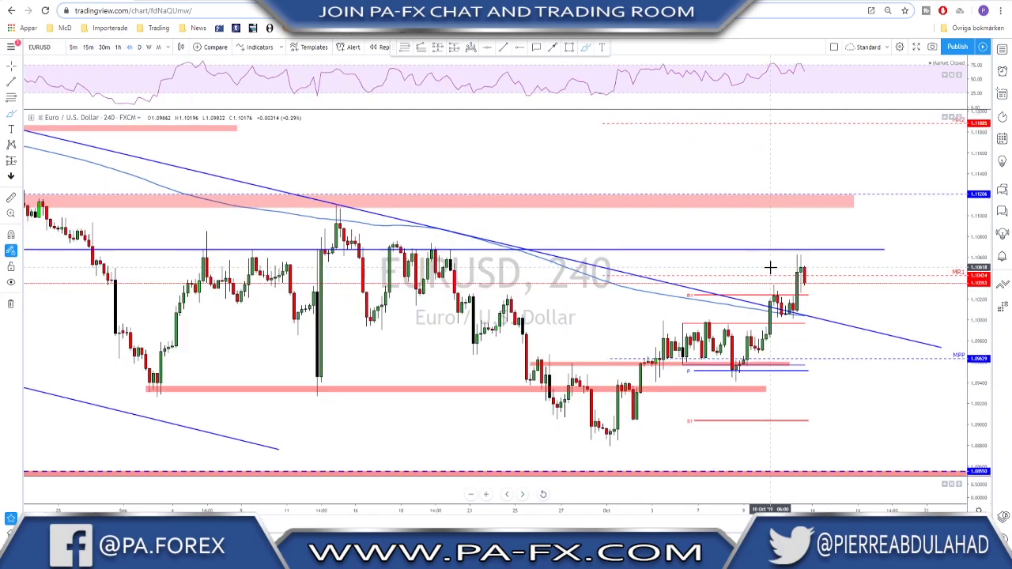
- Draw a thin rectangle zone along the 10–11 October lows of EURUSD, extended past the last candle
left_click(568, 49)
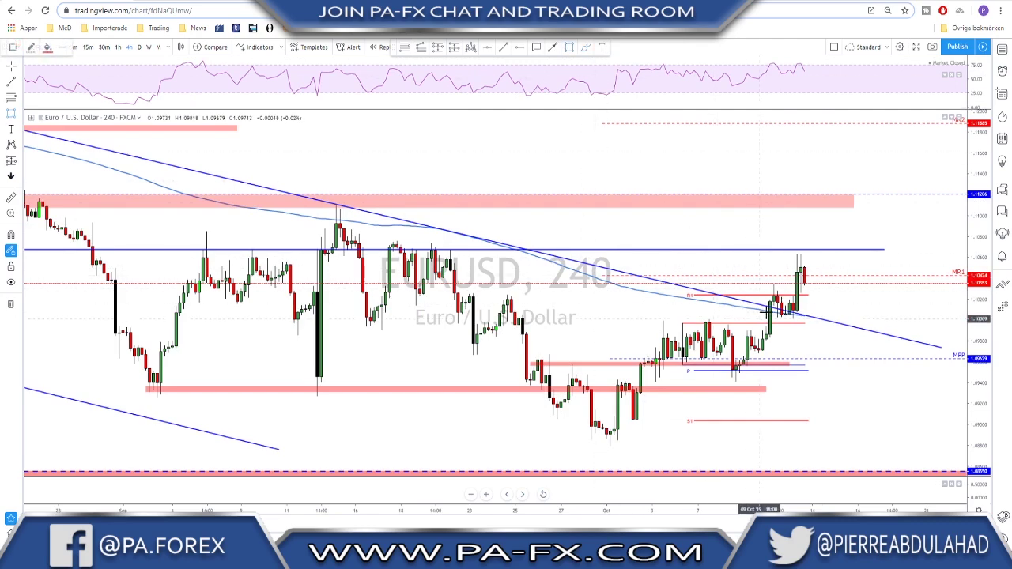
mouse_move(769, 312)
left_mouse_down()
mouse_move(876, 326)
mouse_move(917, 315)
left_mouse_up()
right_click(917, 315)
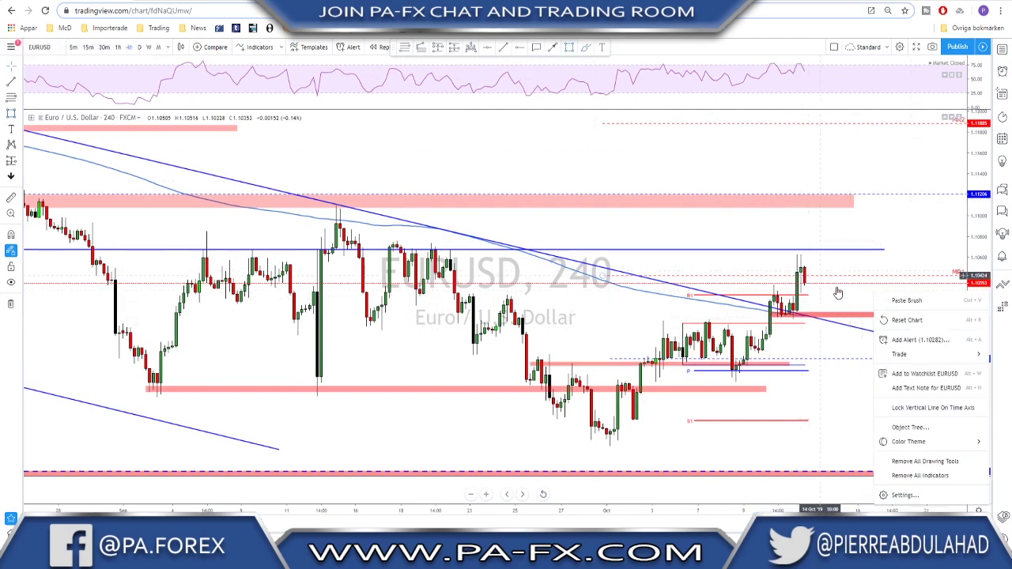
left_click(820, 307)
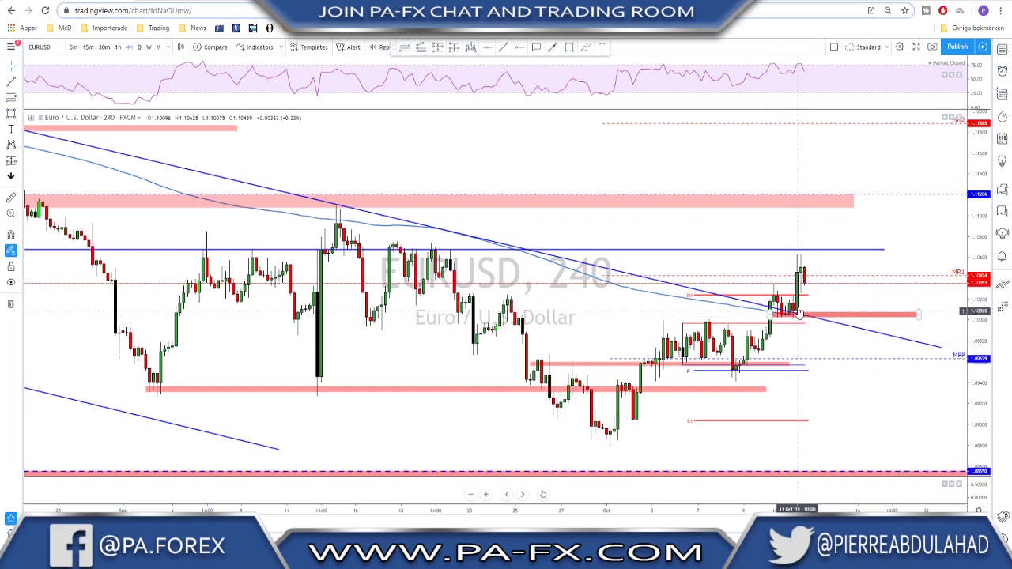
- Brush a path from the last candle down into the new zone and up past the 1.1060 resistance line, and undo the last two drawings
left_click(585, 47)
mouse_move(802, 269)
left_mouse_down()
mouse_move(819, 313)
mouse_move(838, 235)
left_mouse_up()
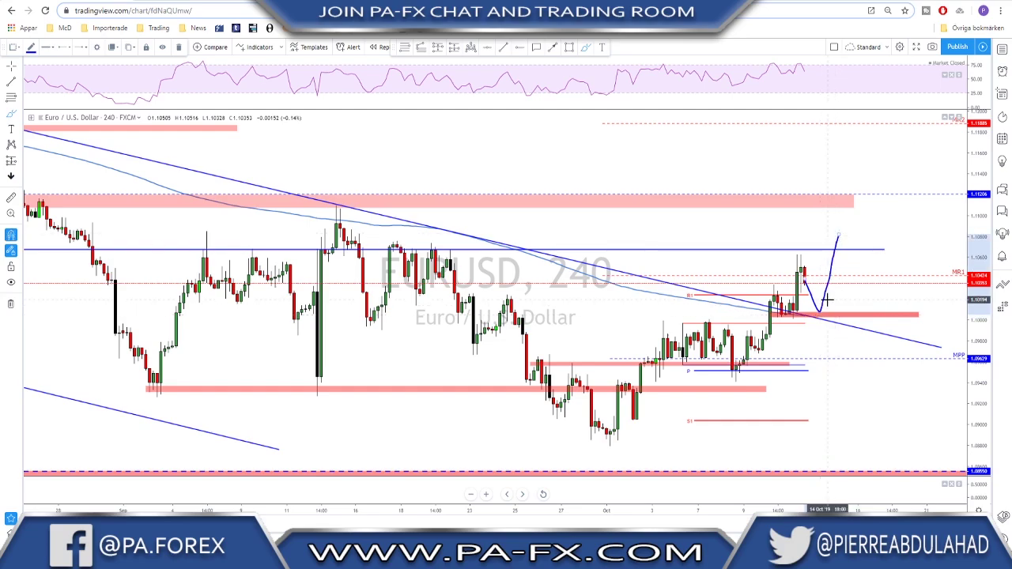
key("ctrl+z")
key("ctrl+z")
- Switch to the GBPUSD chart and set it to the daily timeframe
key("Down")
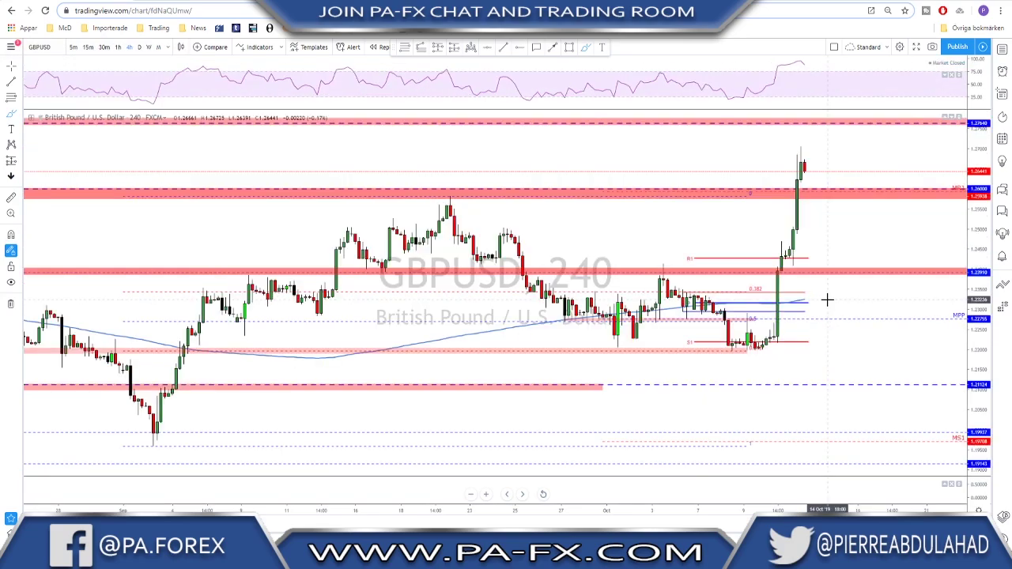
left_click(138, 47)
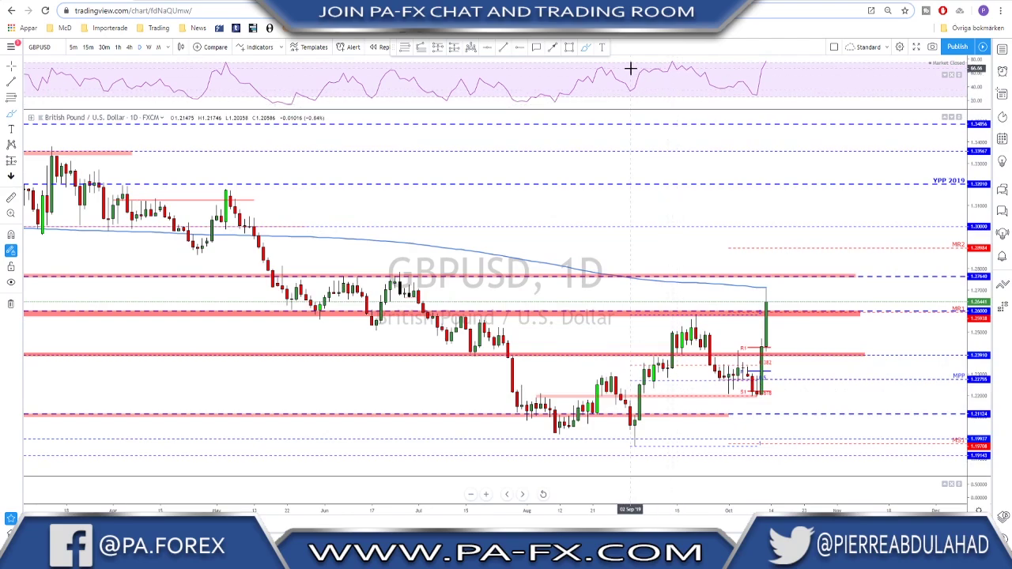
- Switch to the BBC News article about the pound surging on Brexit deal hopes, and read its text and British Pound chart
key("ctrl+Tab")
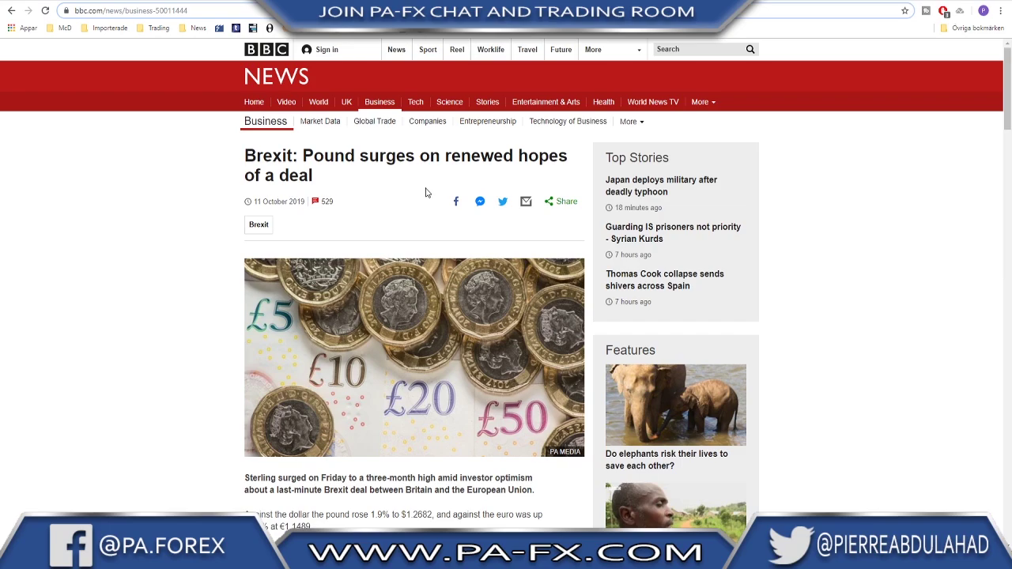
scroll(425, 192, "down", 2)
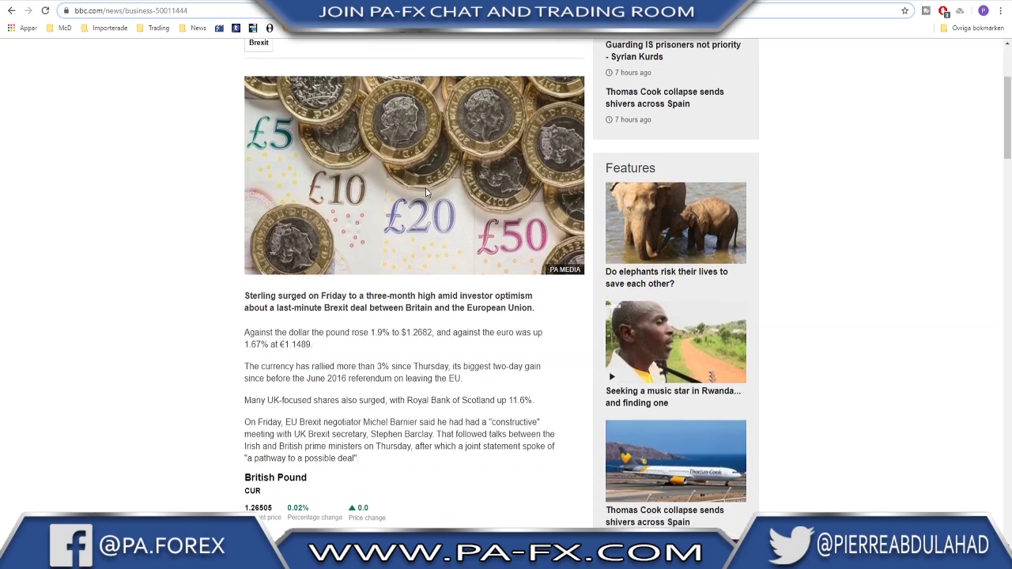
scroll(425, 192, "down", 4)
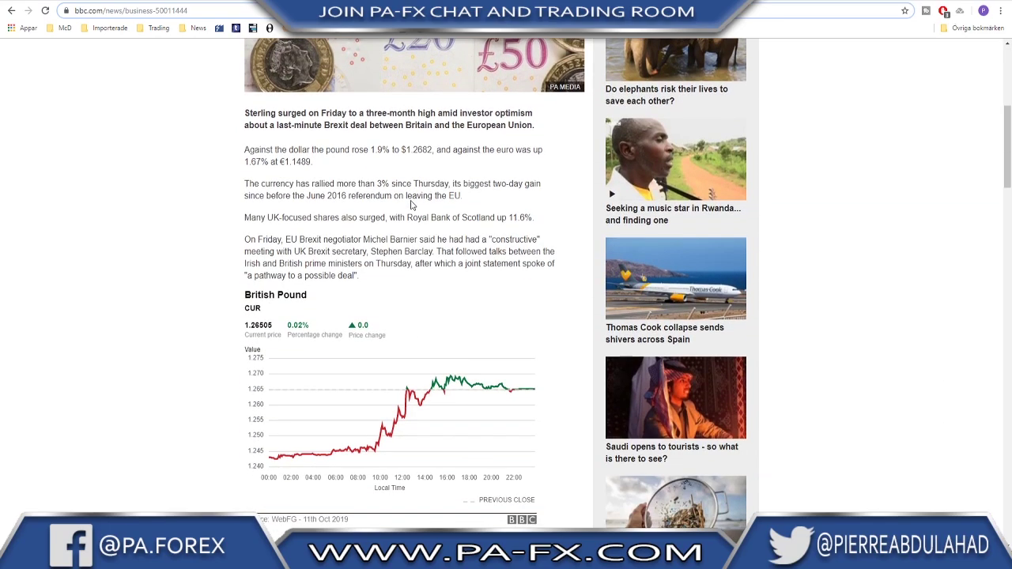
scroll(411, 200, "down", 1)
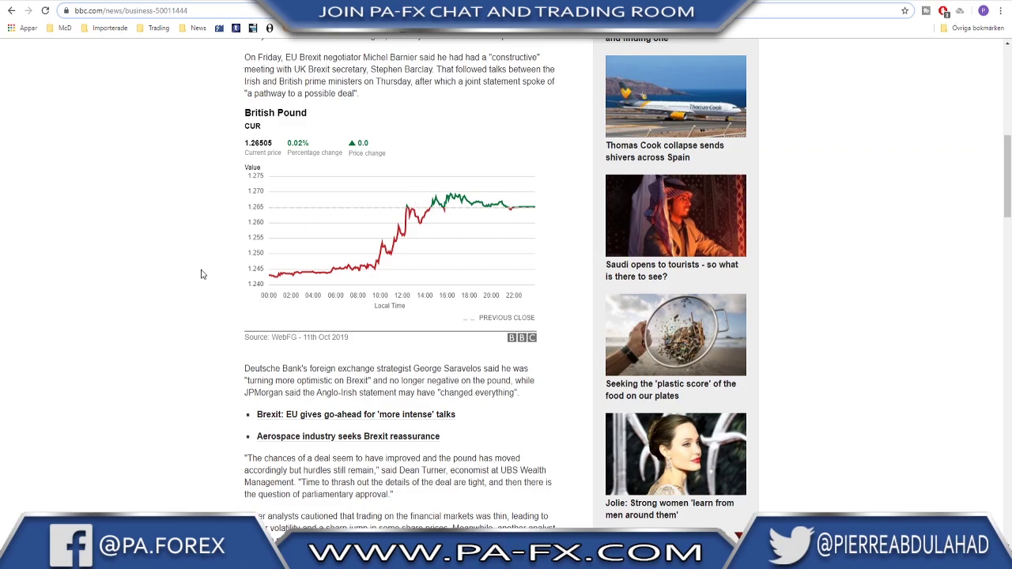
scroll(147, 189, "up", 2)
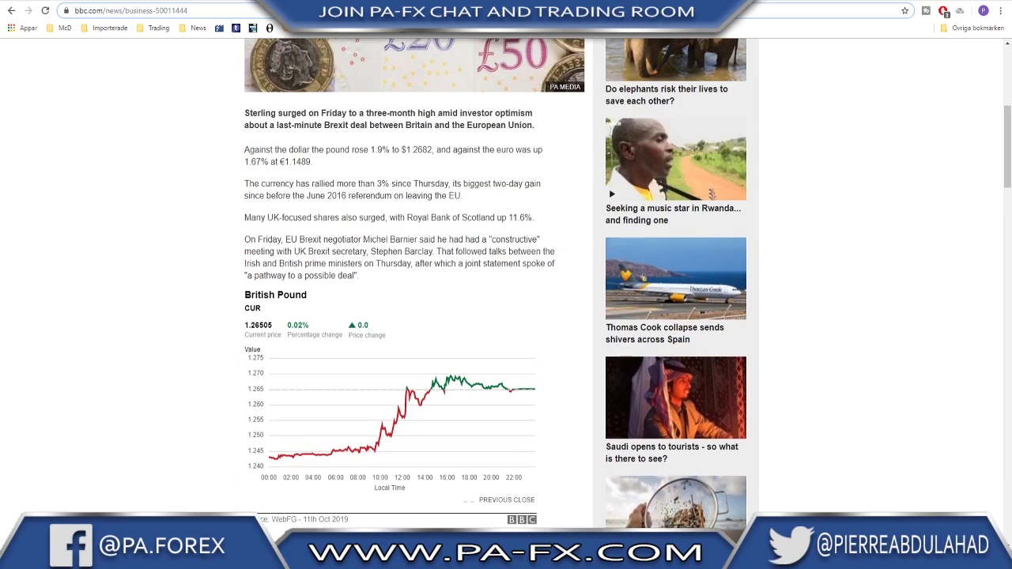
- Return from the BBC News article to the GBPUSD daily chart in TradingView
scroll(241, 281, "up", 5)
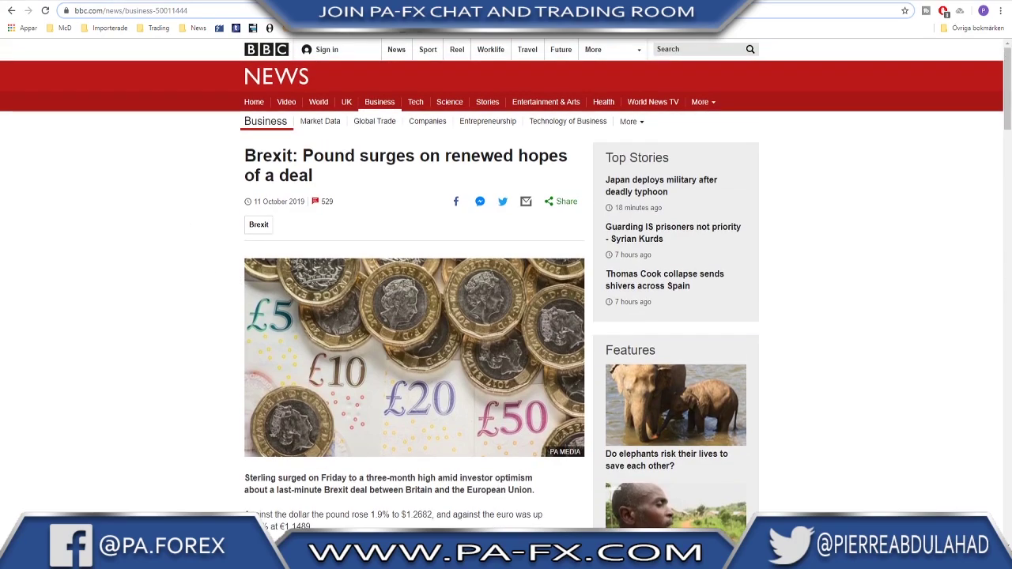
left_click(213, 2)
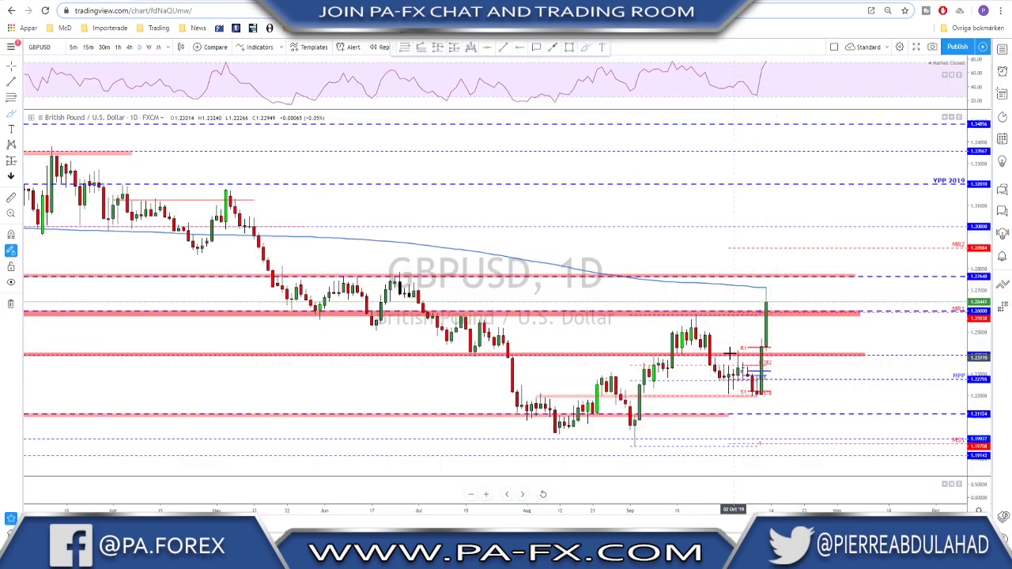
- Circle the early October and September swing highs on the GBPUSD daily chart with the brush, and remove both circles
left_click_drag(742, 344, 743, 346)
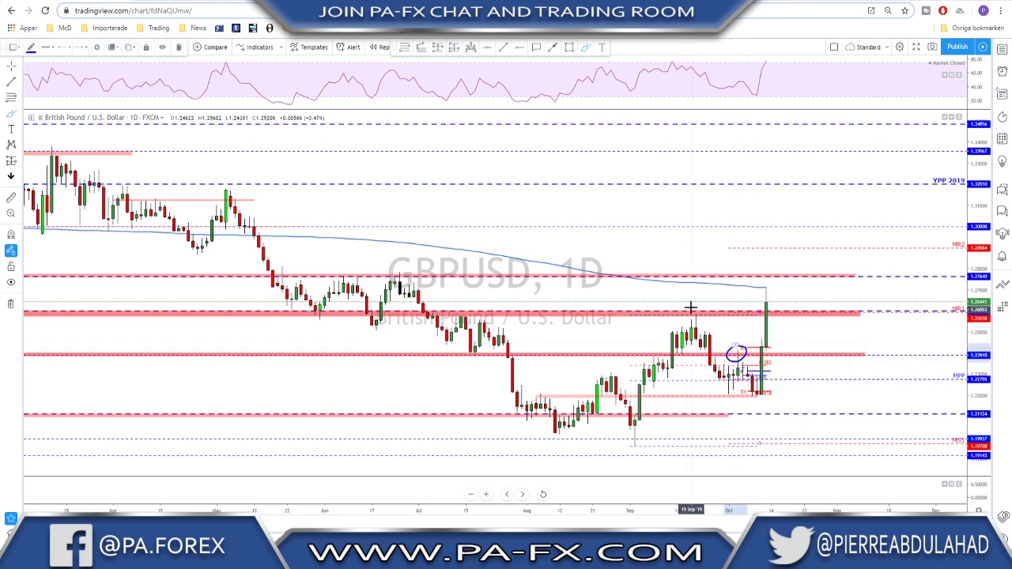
left_click_drag(696, 311, 692, 317)
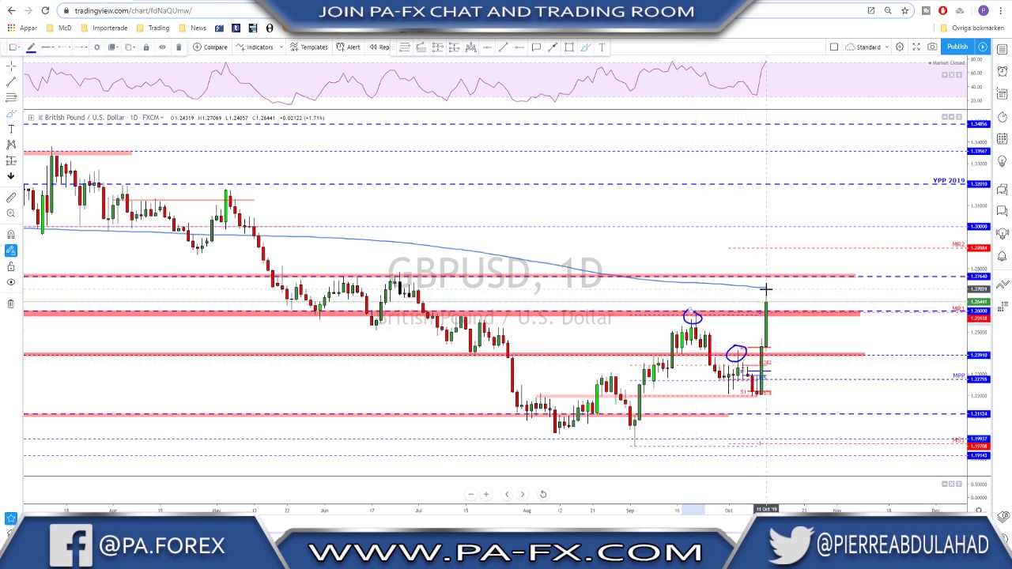
key("Delete")
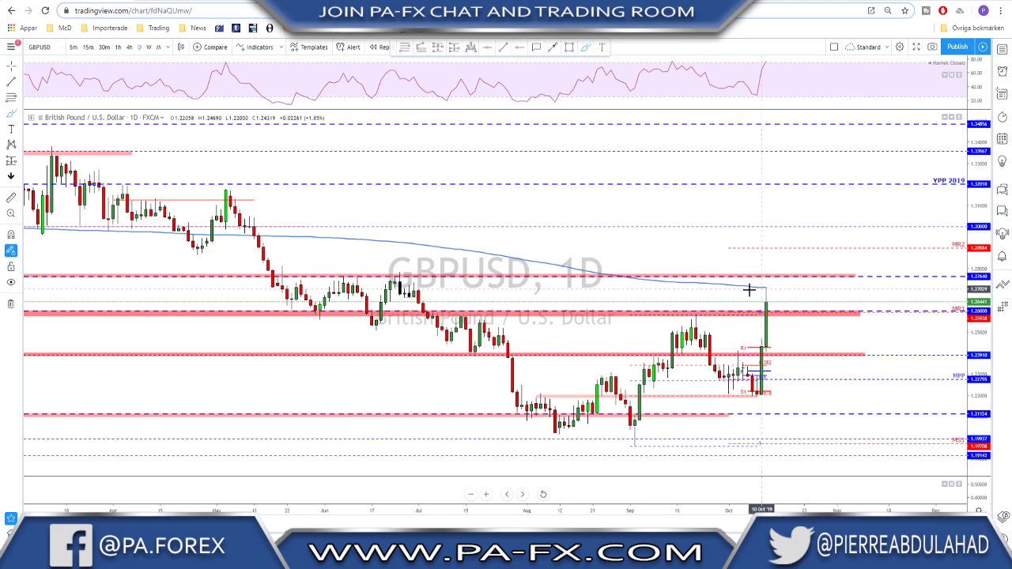
- Set GBPUSD to the 4-hour timeframe and draw a Fibonacci retracement from the October low, about 1.2195, to the high at about 1.2708
scroll(748, 290, "down", 1)
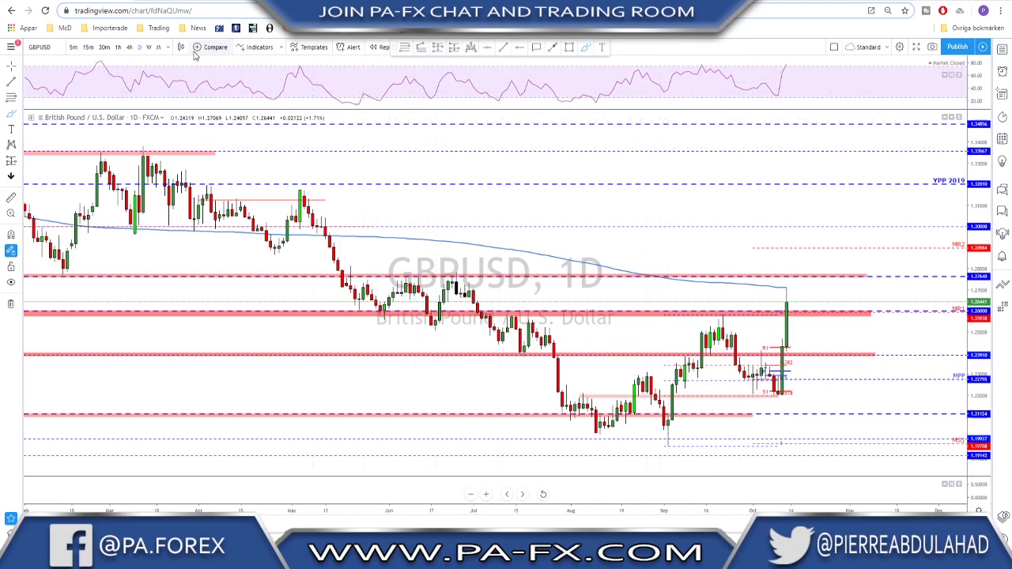
left_click(129, 47)
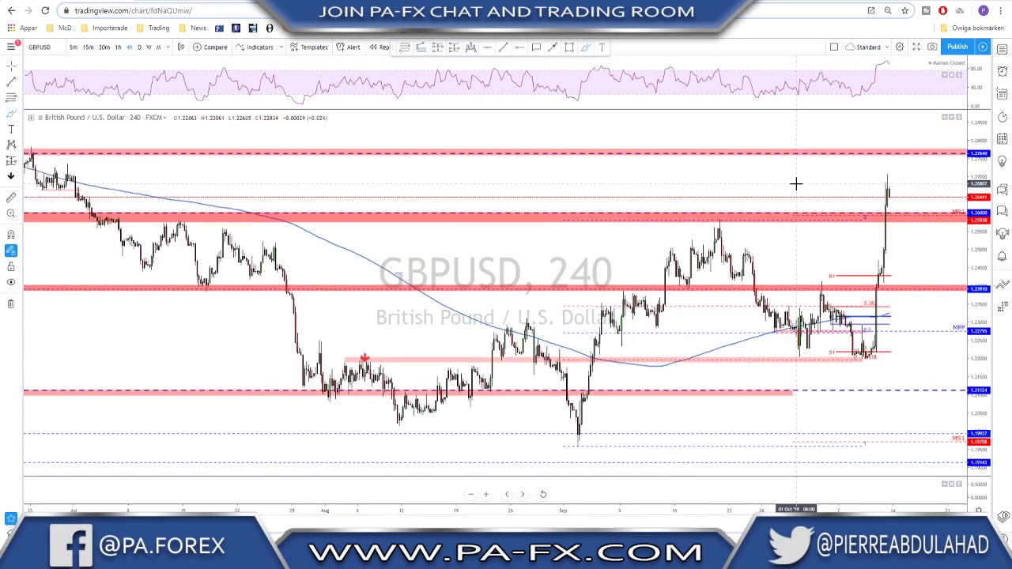
left_click_drag(831, 183, 715, 205)
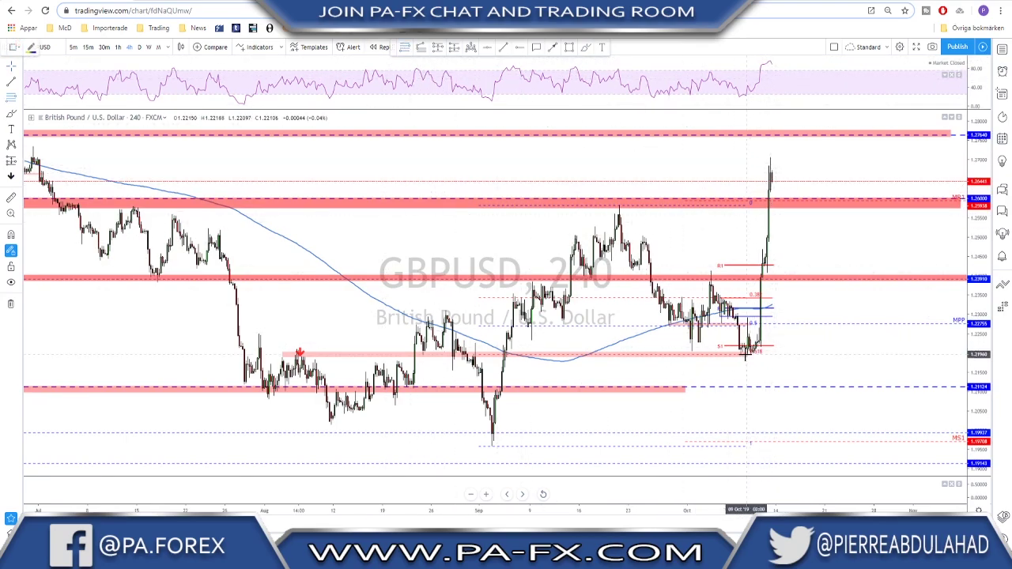
left_click(736, 354)
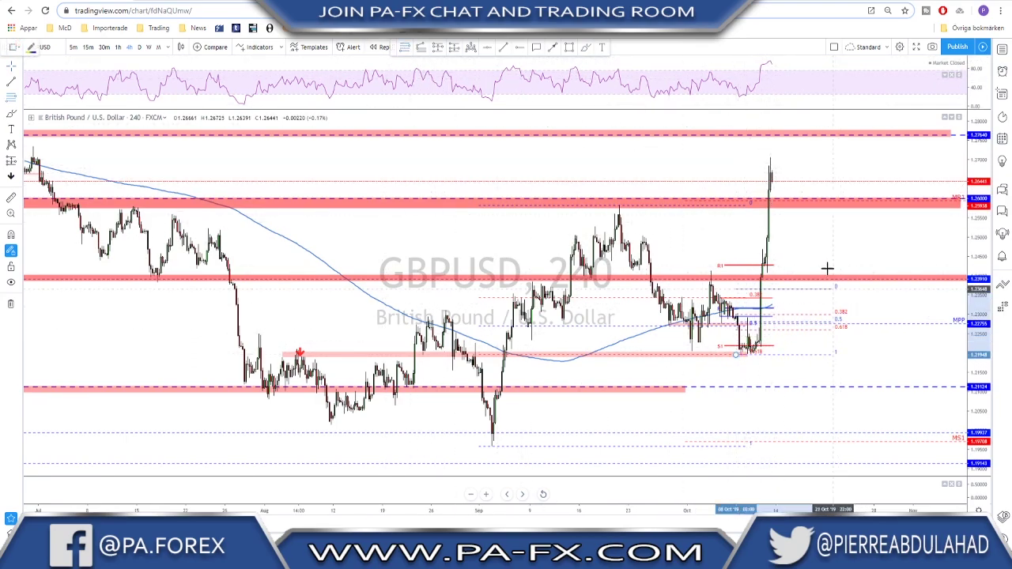
left_click(823, 157)
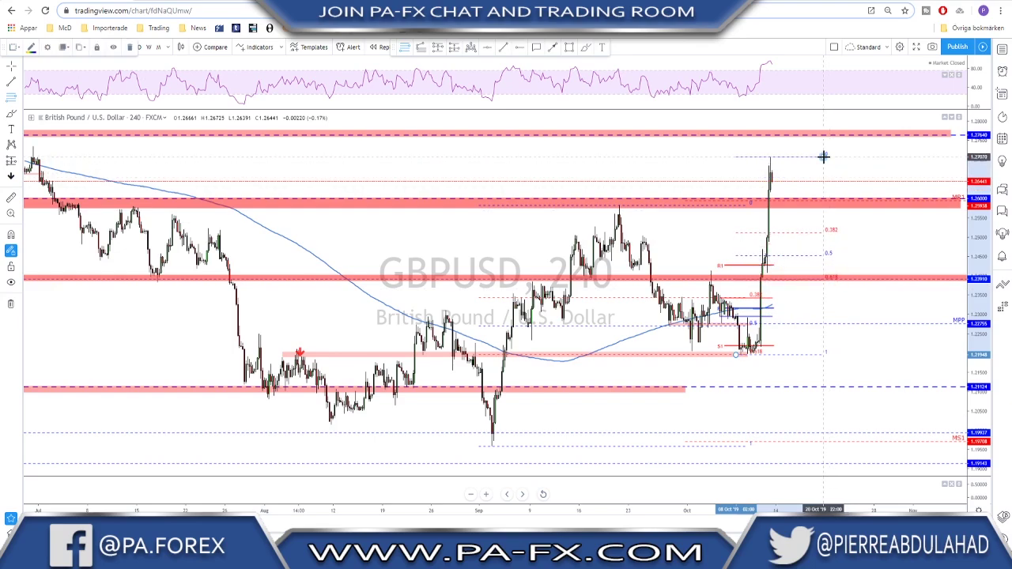
- Delete the older Fibonacci retracement that starts at the early September low of GBPUSD
left_click(748, 208)
key("Delete")
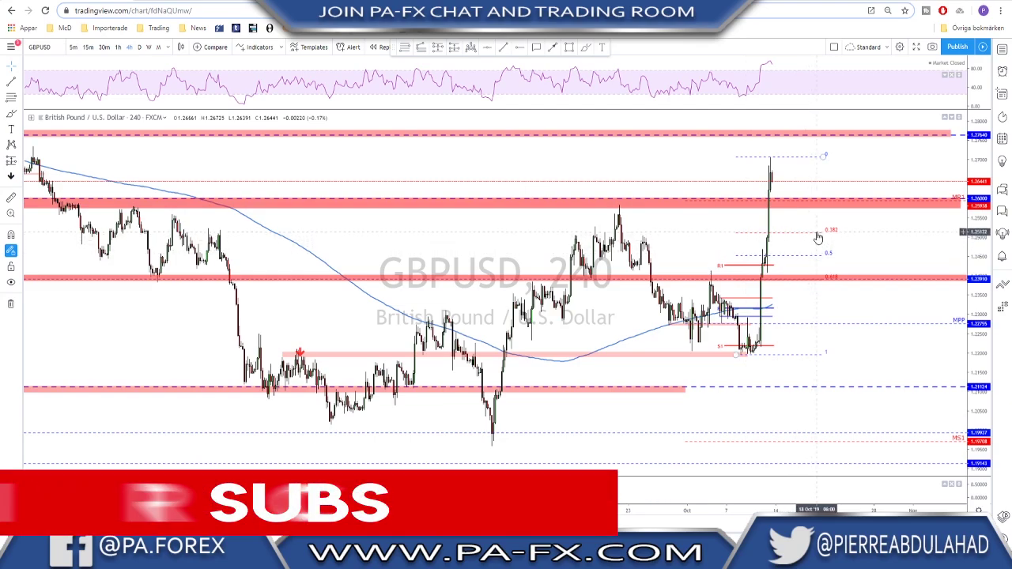
right_click(830, 278)
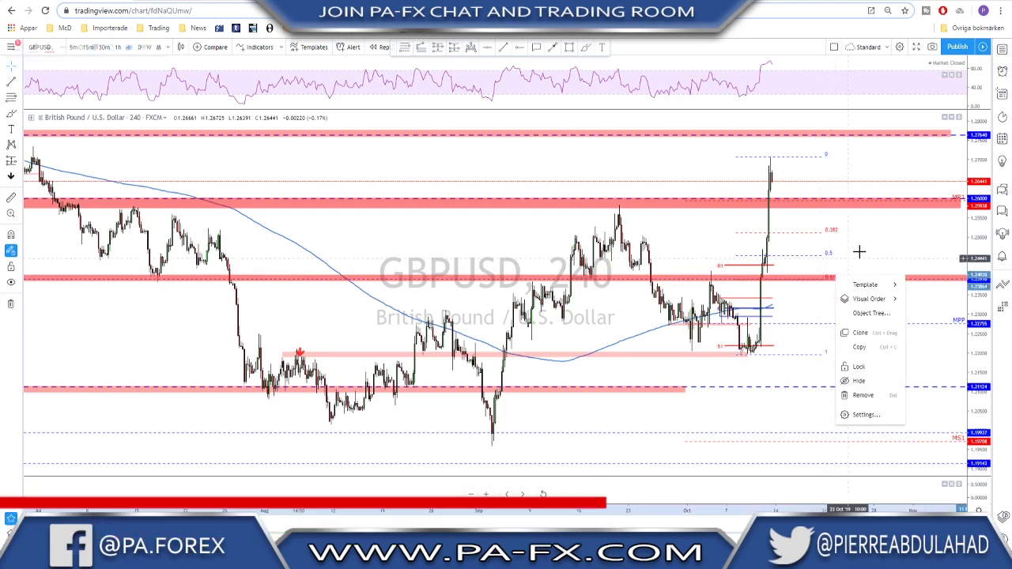
left_click(894, 228)
scroll(830, 229, "down", 5)
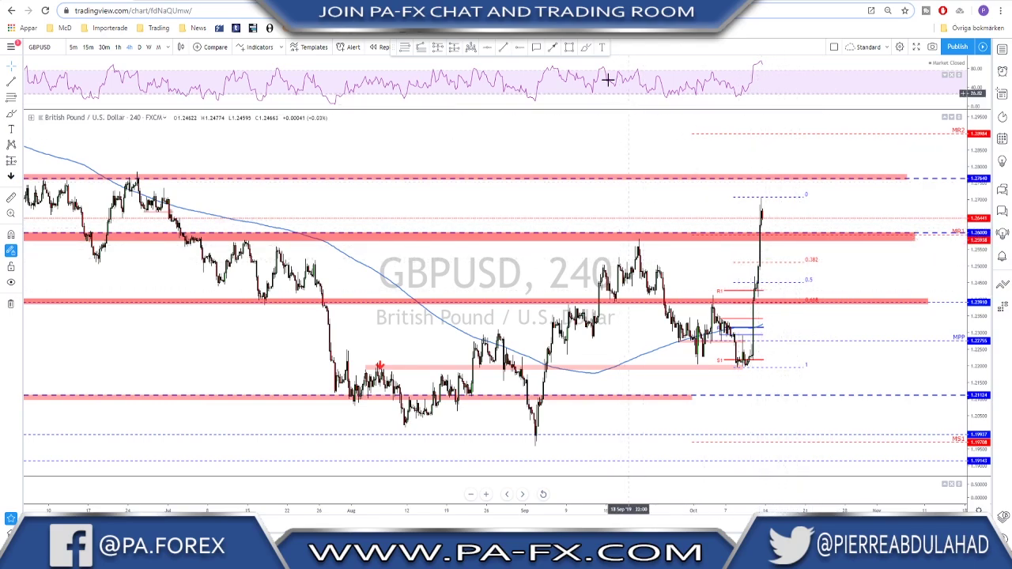
- Draw a Fibonacci retracement from the early September low, about 1.1957, to the September high at about 1.2585
left_click(405, 48)
left_click(531, 447)
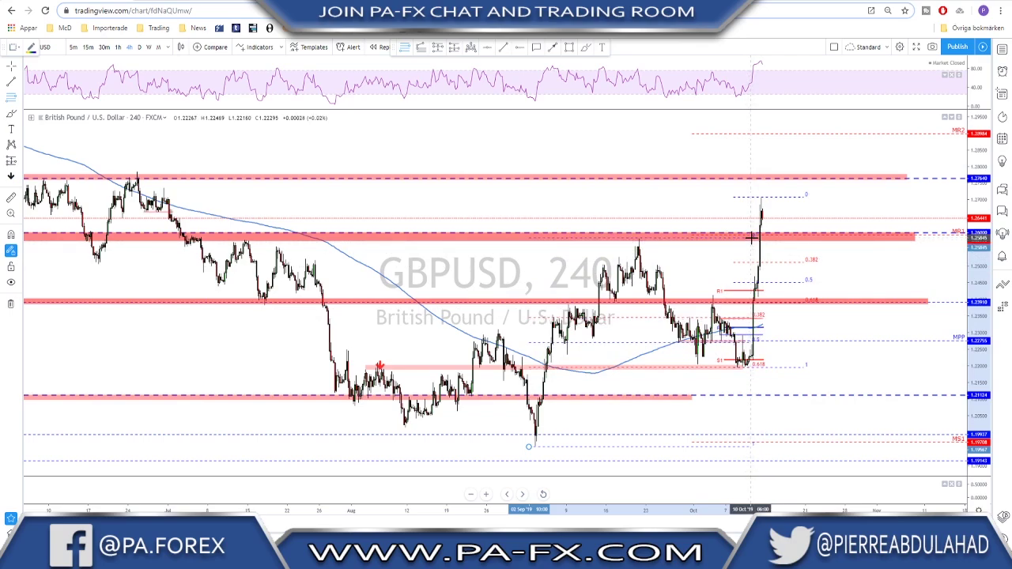
left_click(751, 237)
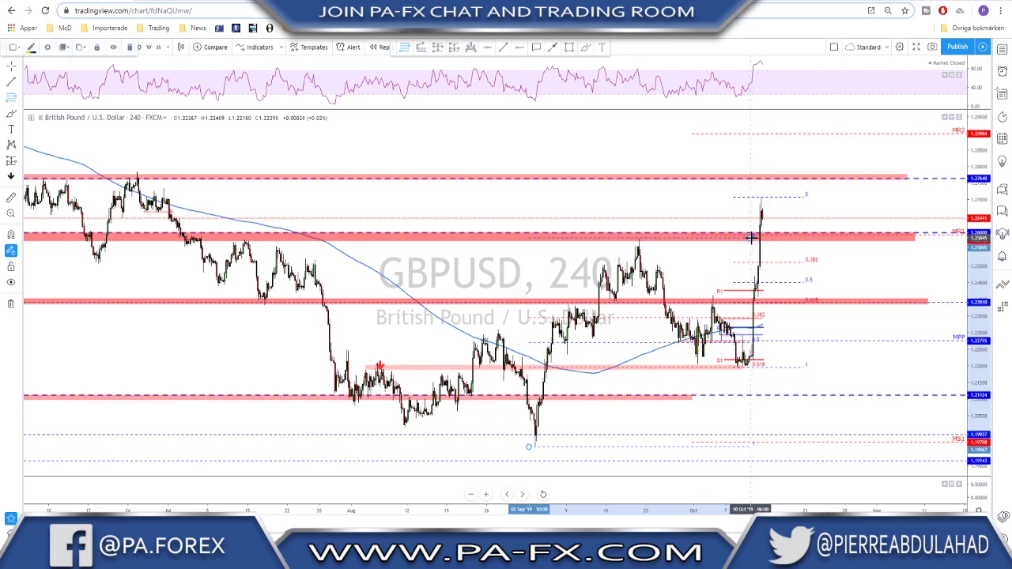
- Circle the October lows at the 0.618 level of the September retracement with the brush, and delete the circle
left_click(587, 48)
mouse_move(751, 353)
left_mouse_down()
mouse_move(740, 376)
mouse_move(751, 354)
left_mouse_up()
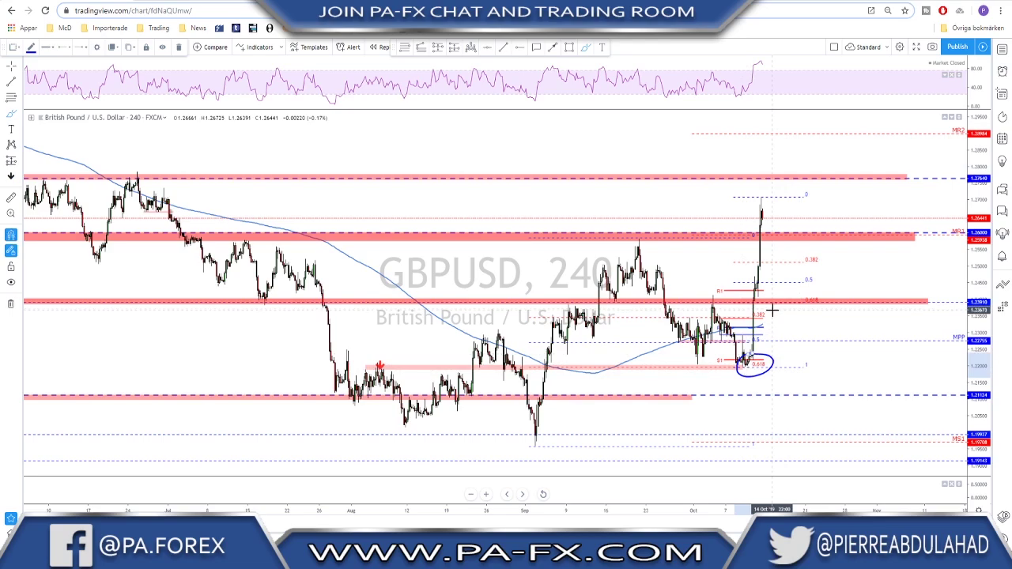
key("Delete")
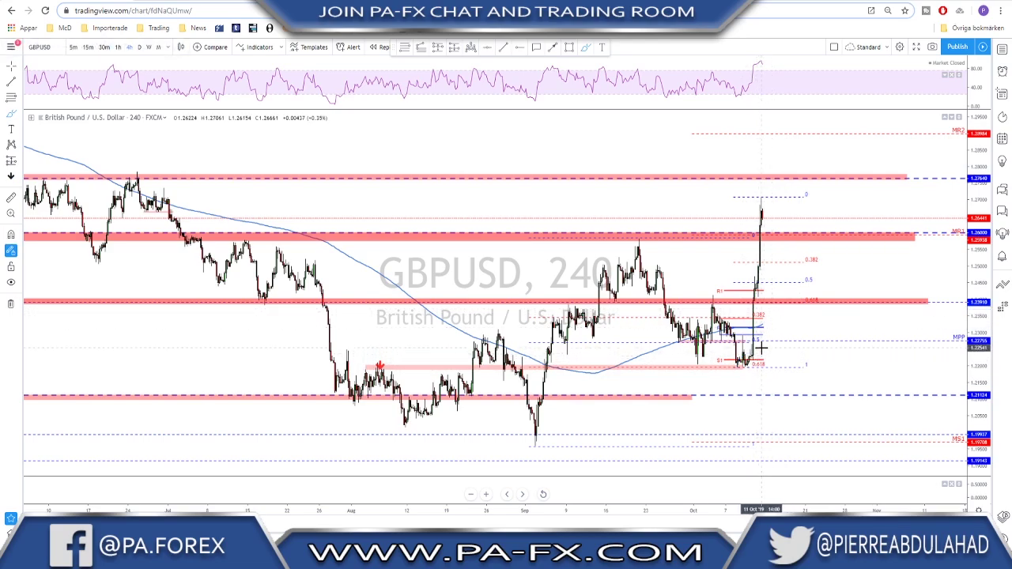
- Brush a drop from the last candle into the 1.2600 zone and a line along the September high, and remove both drawings
left_click(760, 207)
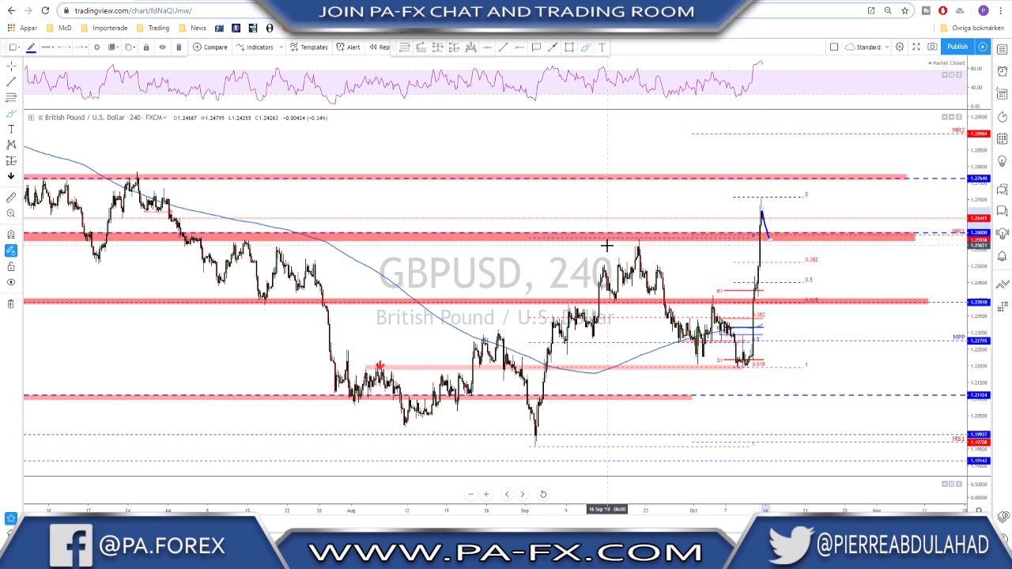
left_click_drag(617, 243, 817, 238)
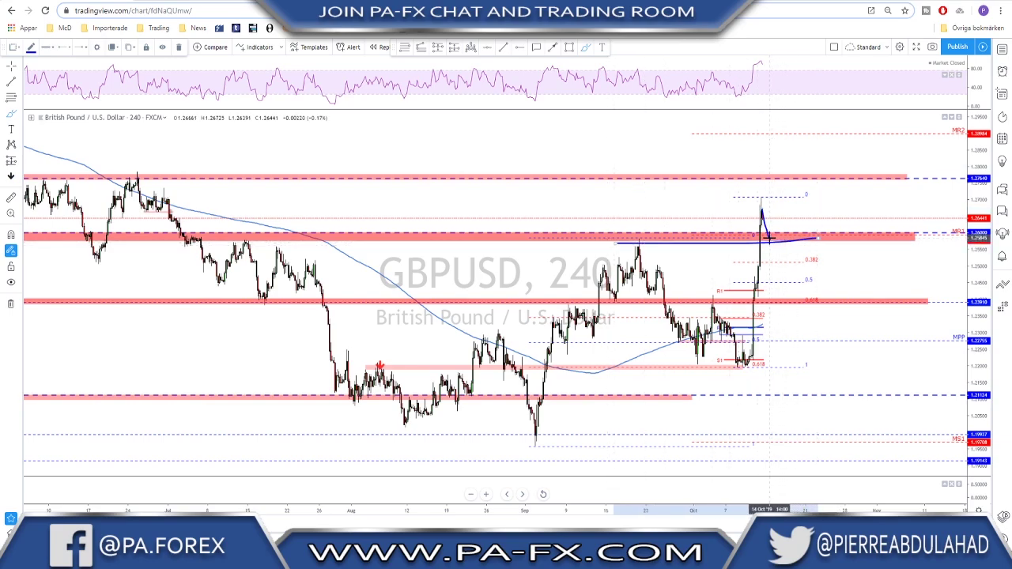
key("Delete")
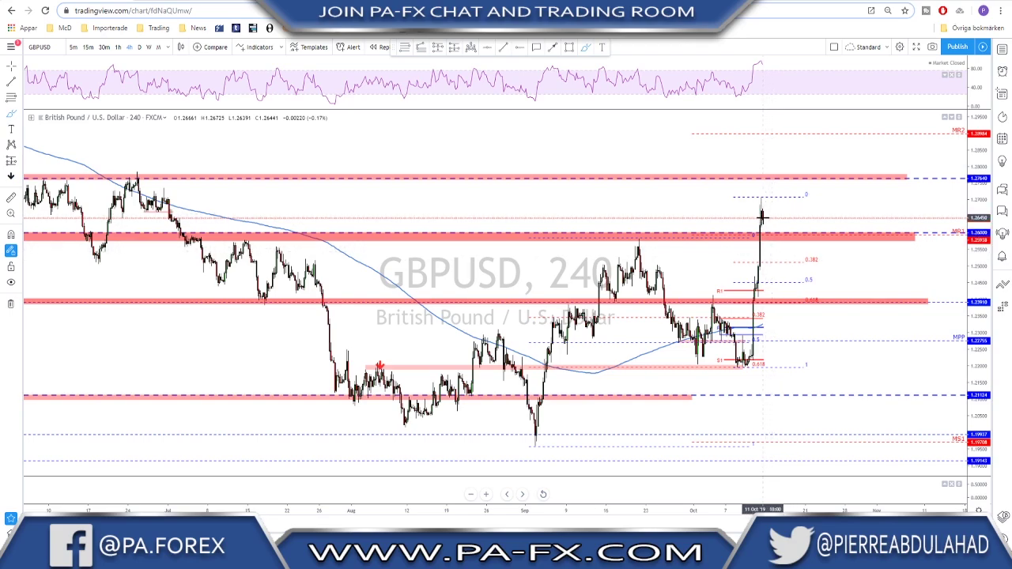
- Brush a zigzag pullback from the last candle to the 0.382 level and back up, circle its low, and undo both drawings
mouse_move(762, 213)
left_mouse_down()
mouse_move(807, 265)
mouse_move(824, 214)
left_mouse_up()
left_click_drag(798, 260, 805, 254)
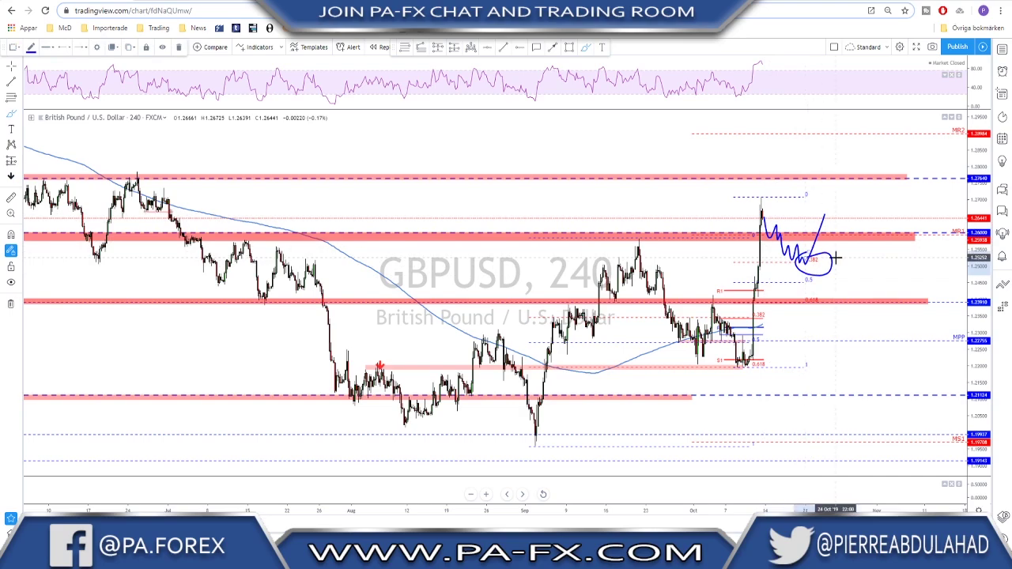
key("ctrl+z")
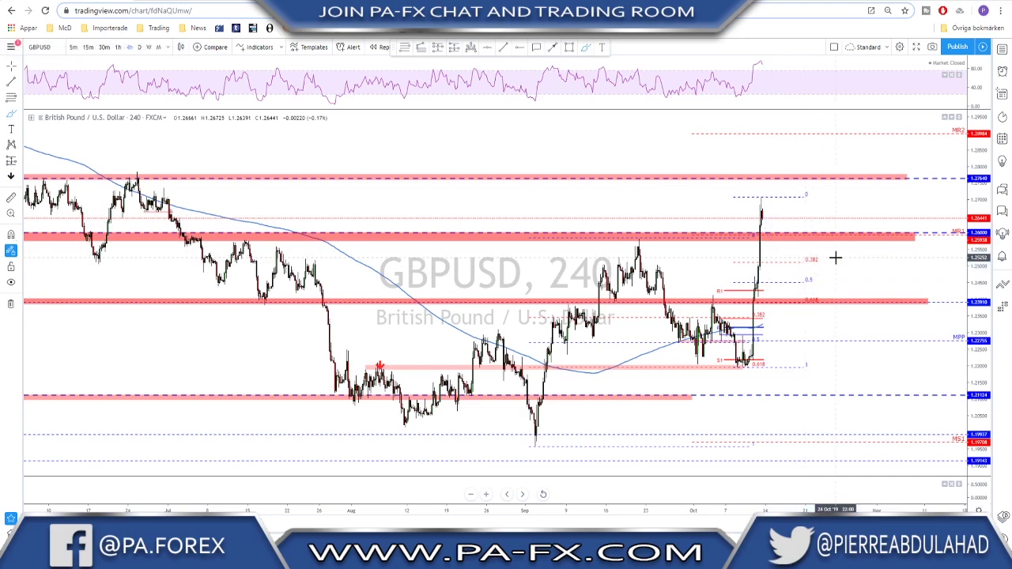
- Switch to the USDJPY 4-hour chart and enlarge the recent candles
key("space")
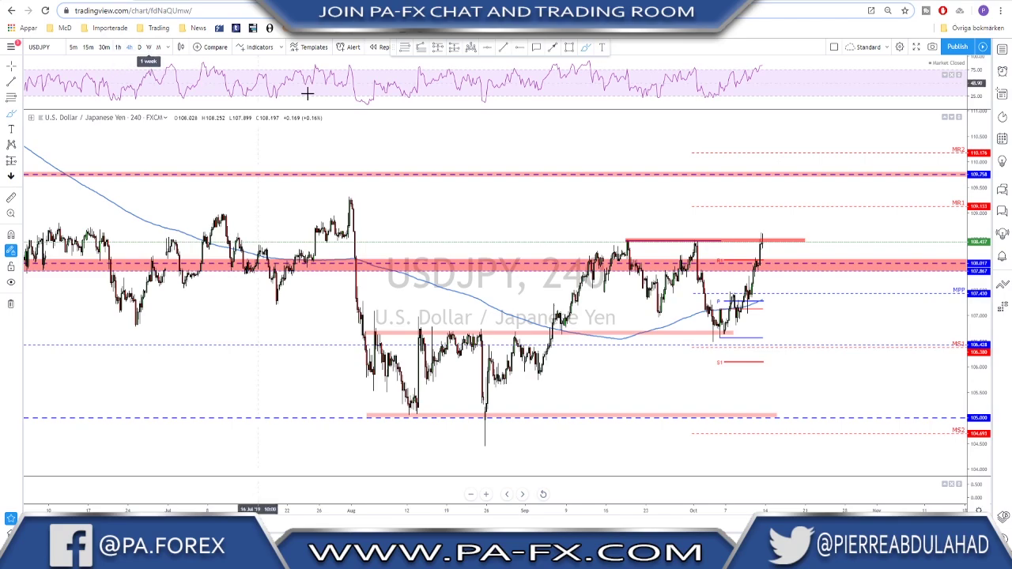
scroll(716, 314, "up", 3)
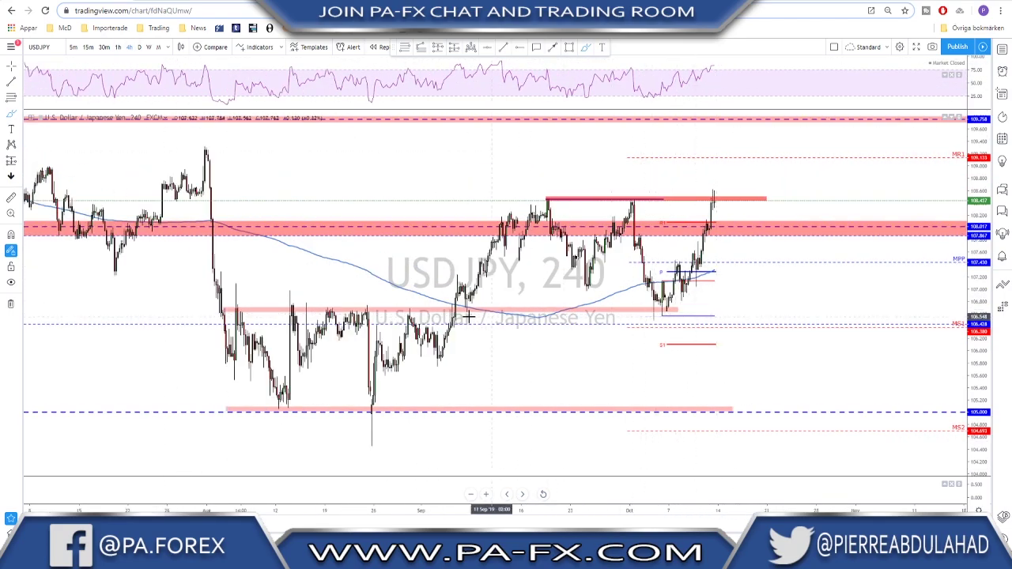
- Brush a line along the USDJPY support zone near 106.60 and trace the October rise up from it, and undo the drawings
left_click(326, 309)
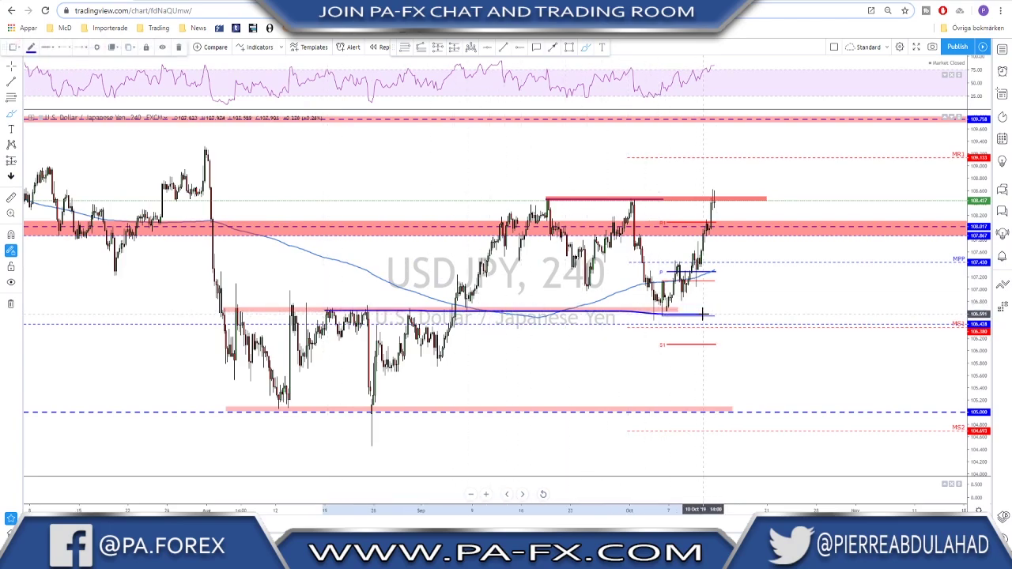
left_click(697, 313)
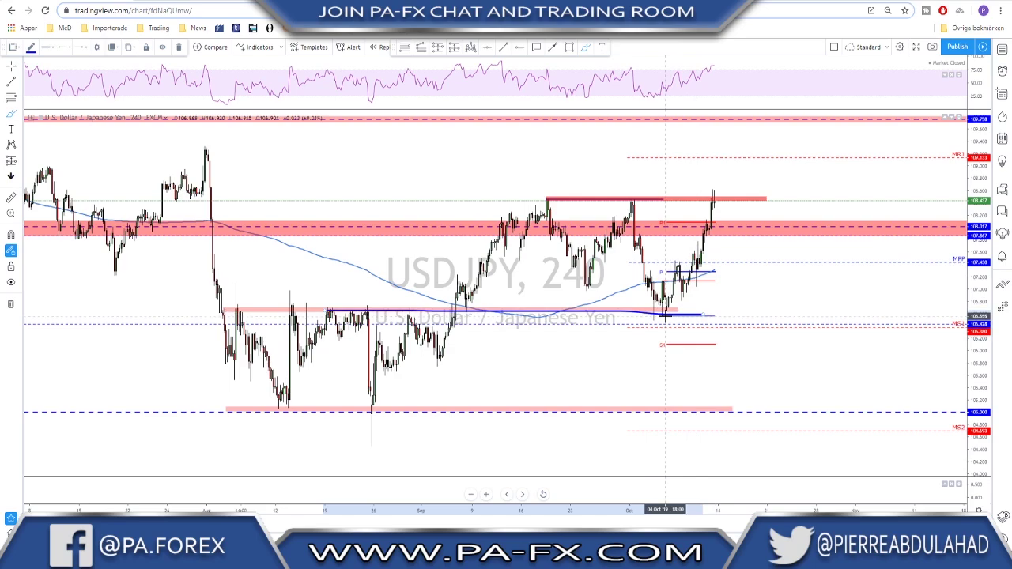
left_click(666, 316)
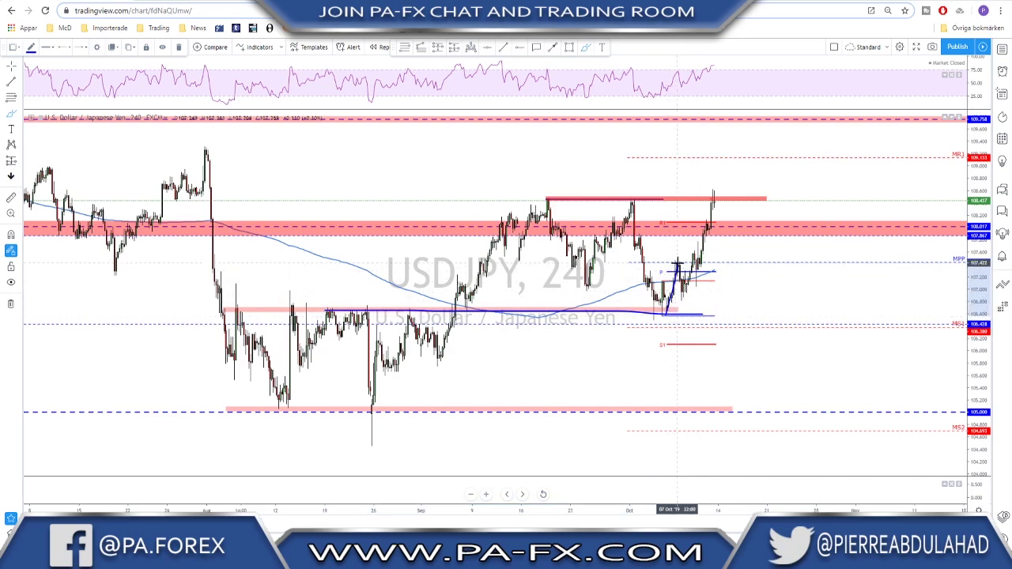
left_click(677, 264)
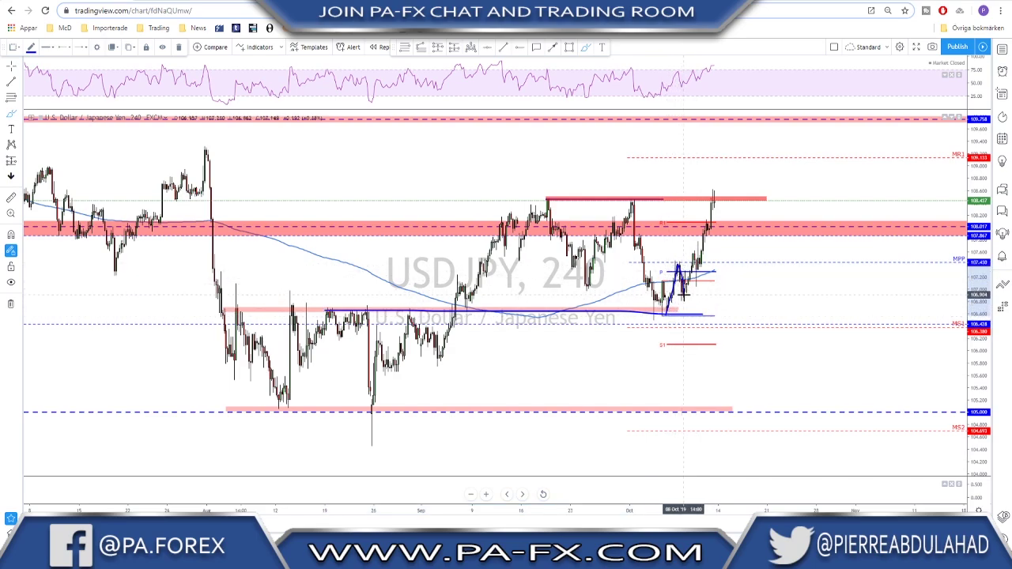
left_click_drag(684, 295, 709, 209)
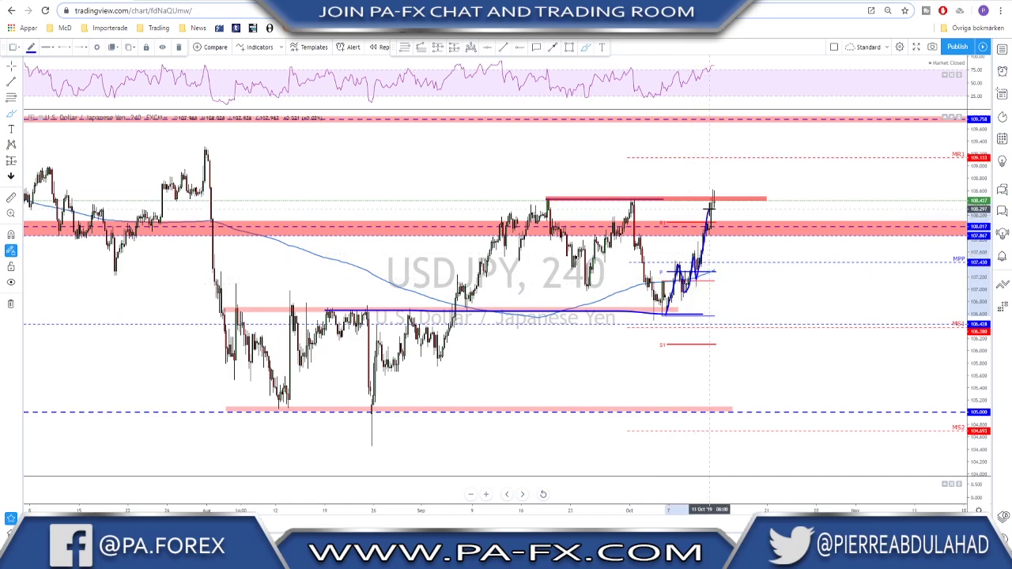
key("Escape")
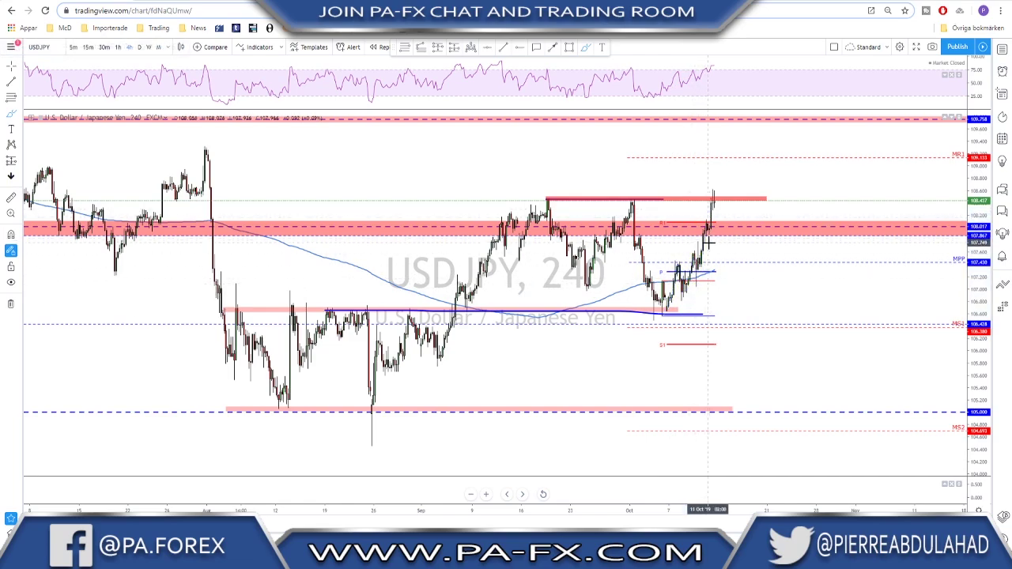
key("ctrl+z")
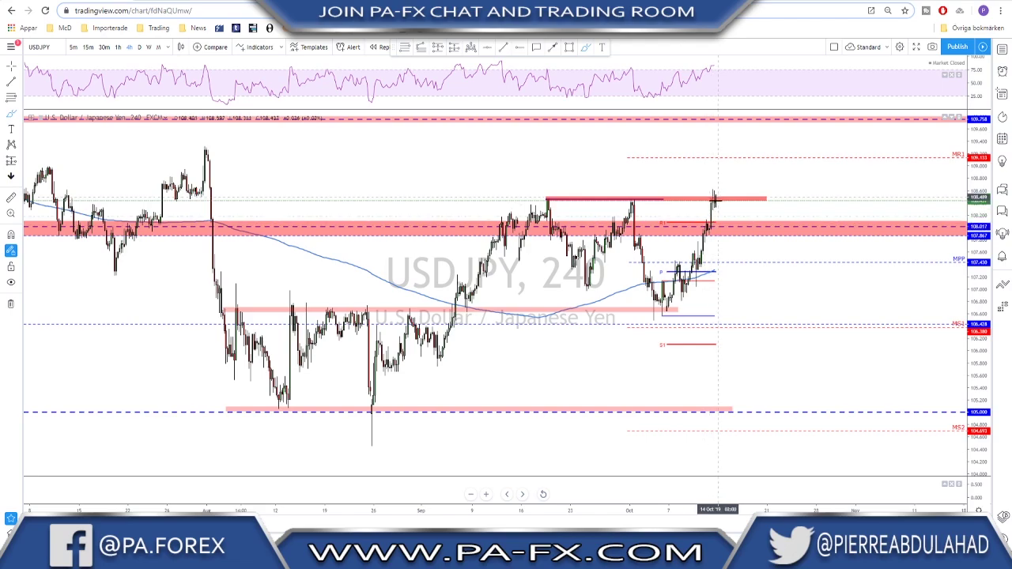
- Circle the resistance zone near 108.50 on the USDJPY daily chart, undo the circle, and return to the 4-hour timeframe
left_click(140, 46)
scroll(633, 324, "down", 3)
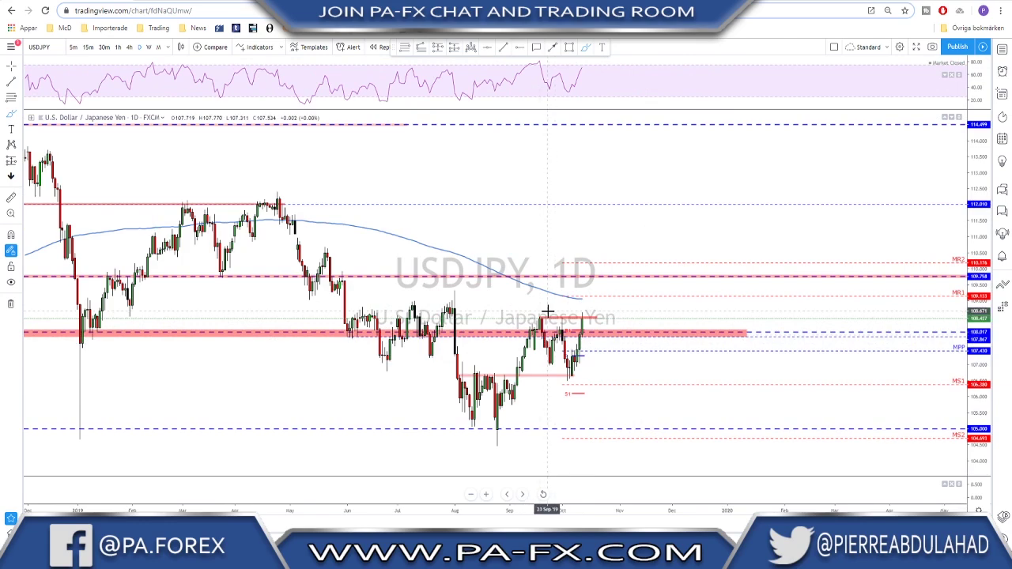
mouse_move(545, 313)
left_mouse_down()
mouse_move(595, 317)
mouse_move(547, 312)
left_mouse_up()
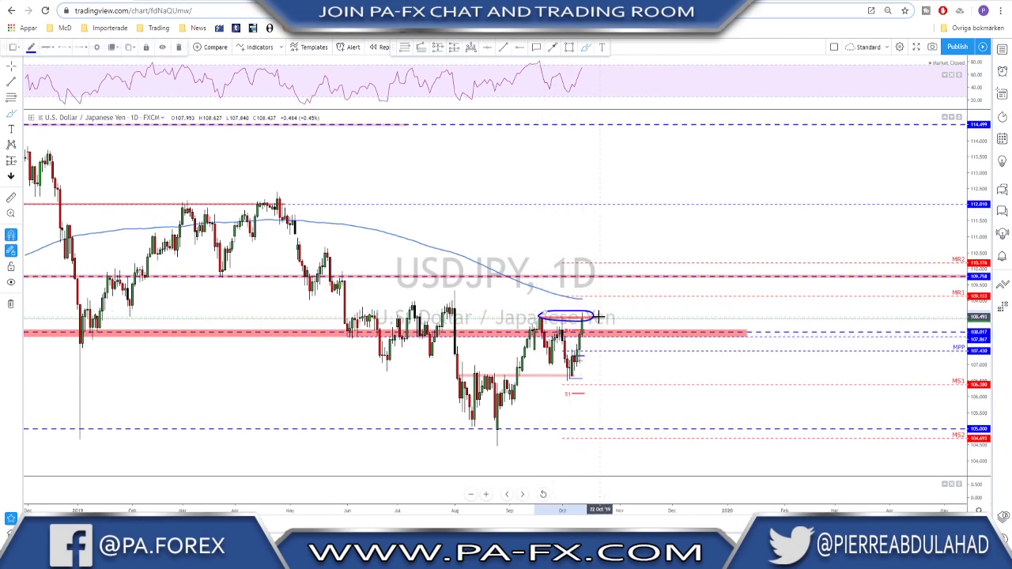
key("ctrl+z")
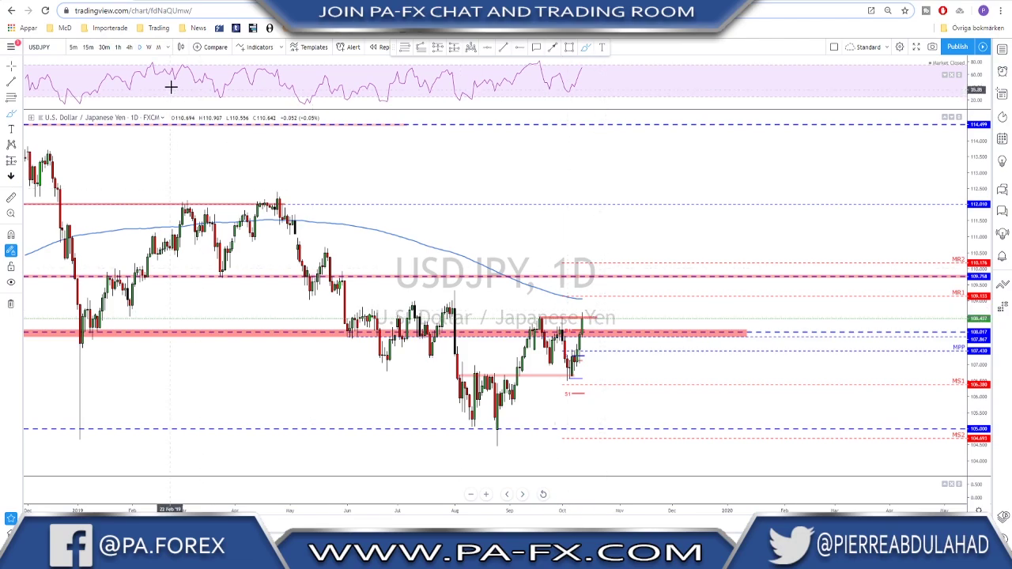
left_click(129, 47)
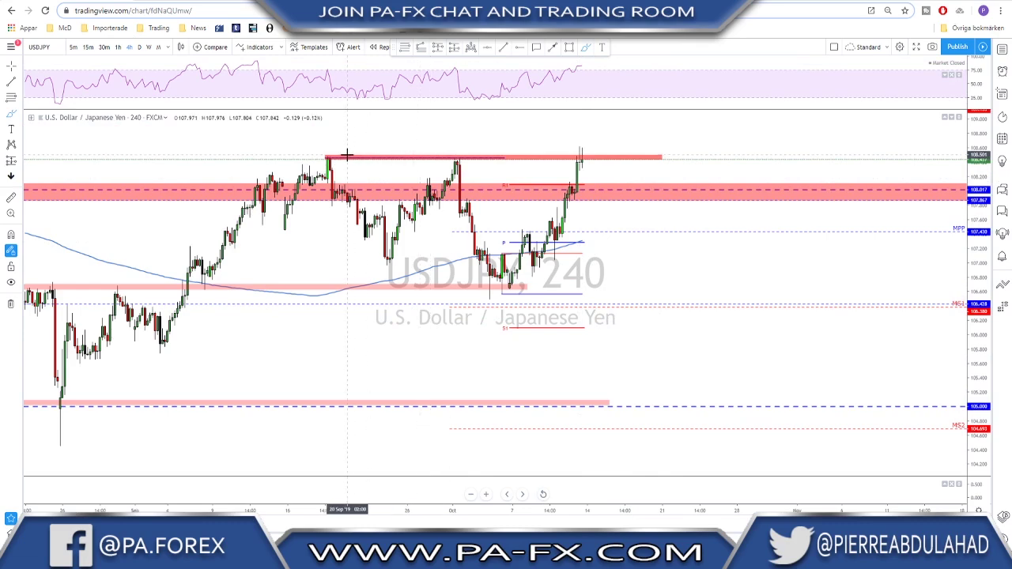
- Delete the purple horizontal line overlapping the red resistance zone near 108.45 on the USDJPY 4-hour chart
left_click(499, 158)
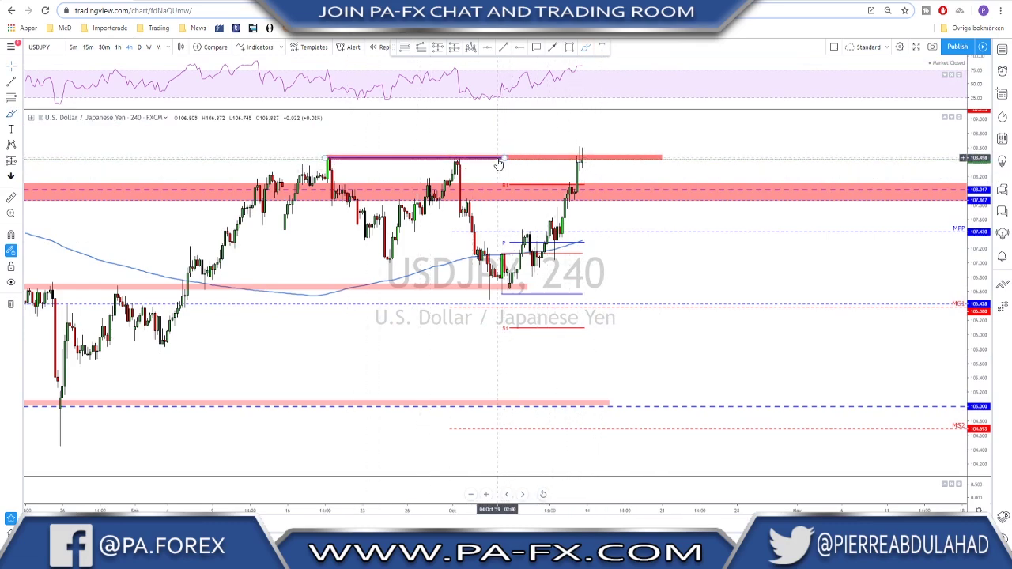
key("Delete")
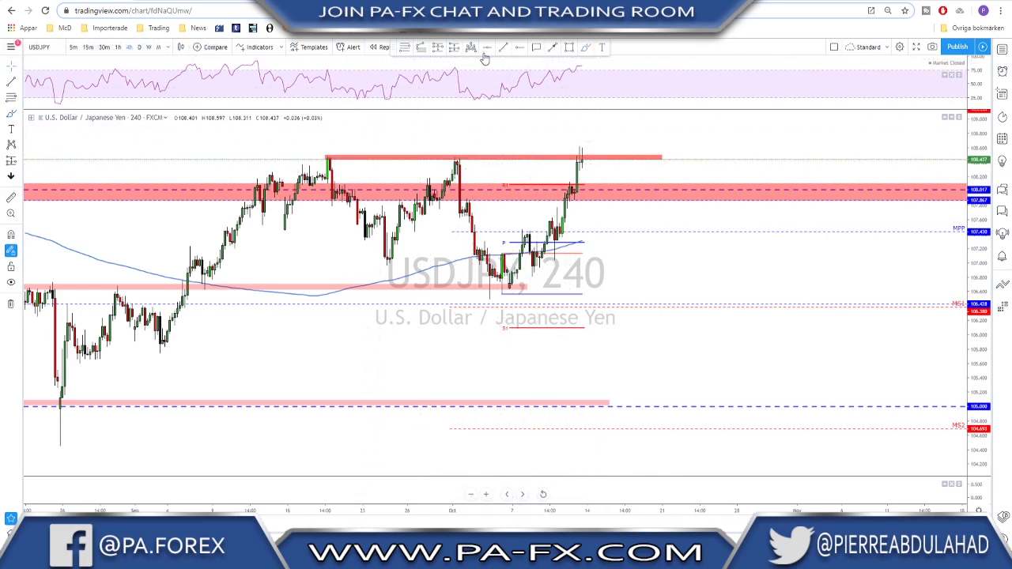
- Brush a pullback from the last candle to about 107.80 and a rise to about 108.70, and delete the drawing
left_click(584, 48)
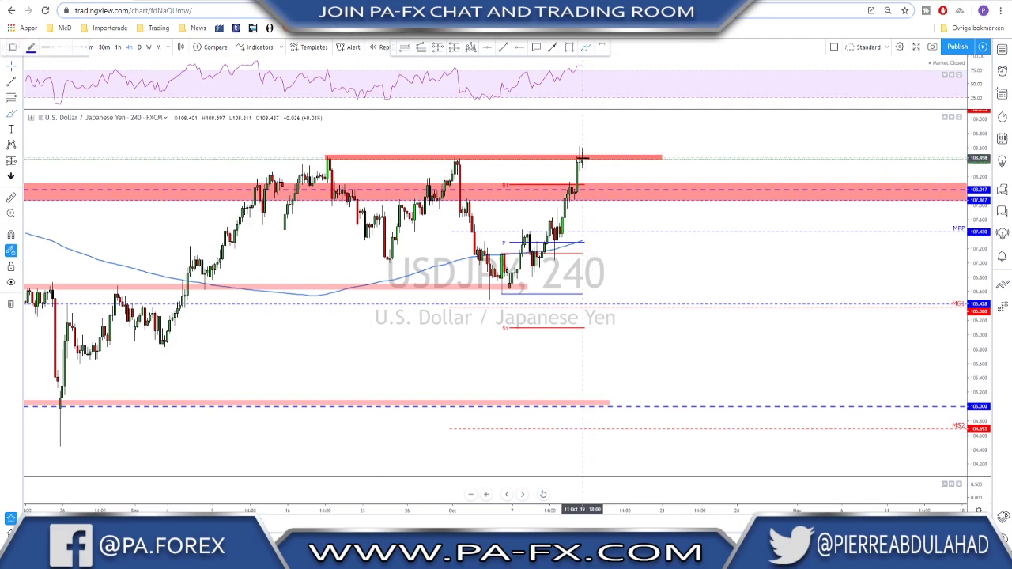
mouse_move(581, 158)
left_mouse_down()
mouse_move(626, 208)
mouse_move(646, 142)
left_mouse_up()
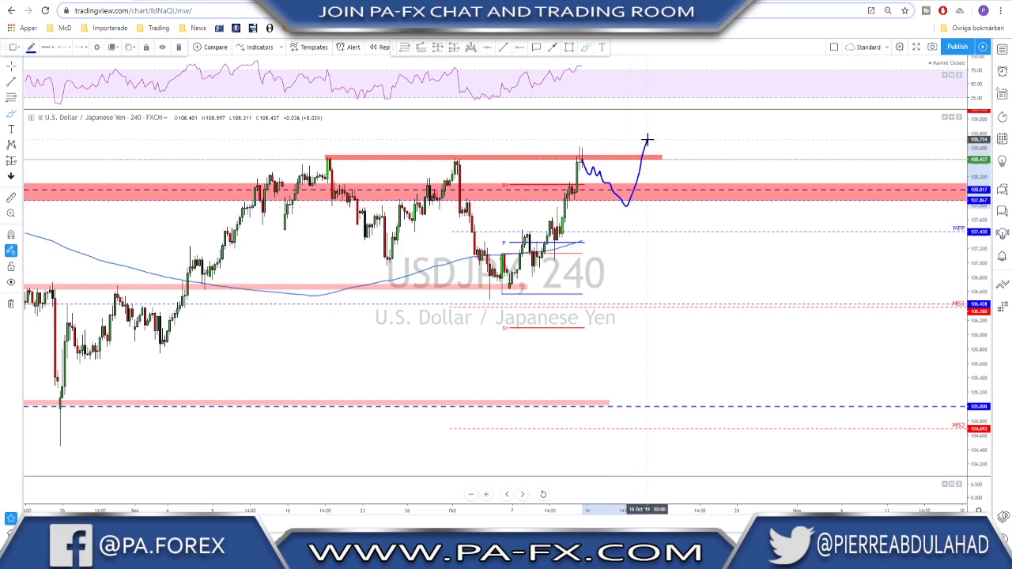
key("Delete")
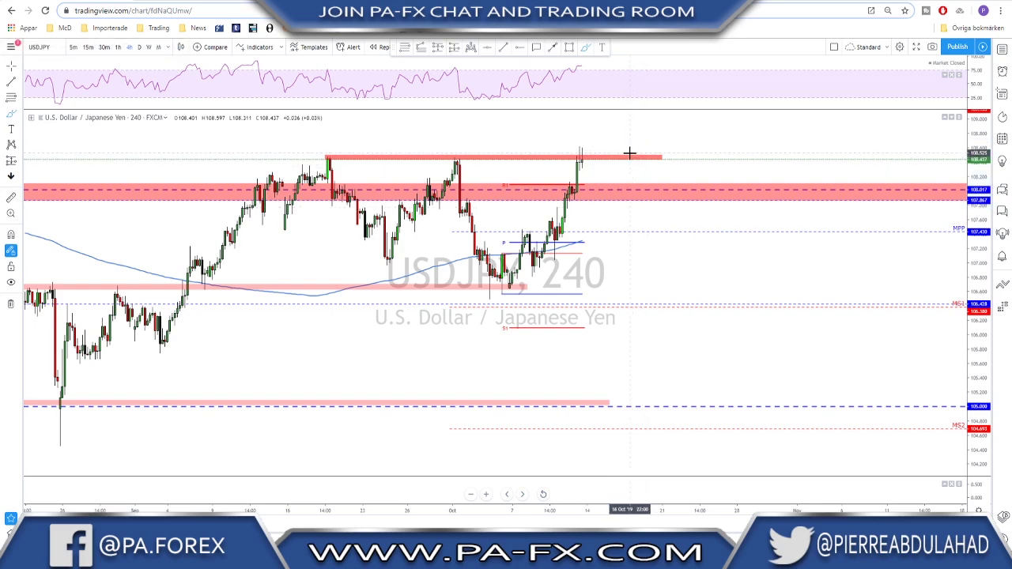
- Brush a USDJPY path rising to about 108.90, retesting the 108.45 resistance and climbing to the 109.758 level, and delete it
scroll(650, 159, "down", 3)
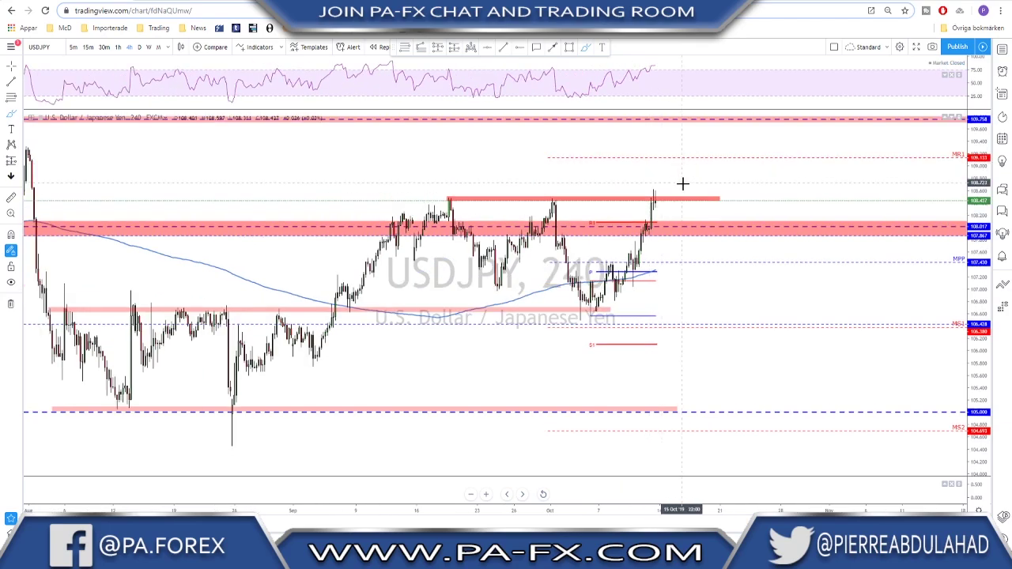
left_click_drag(626, 170, 746, 163)
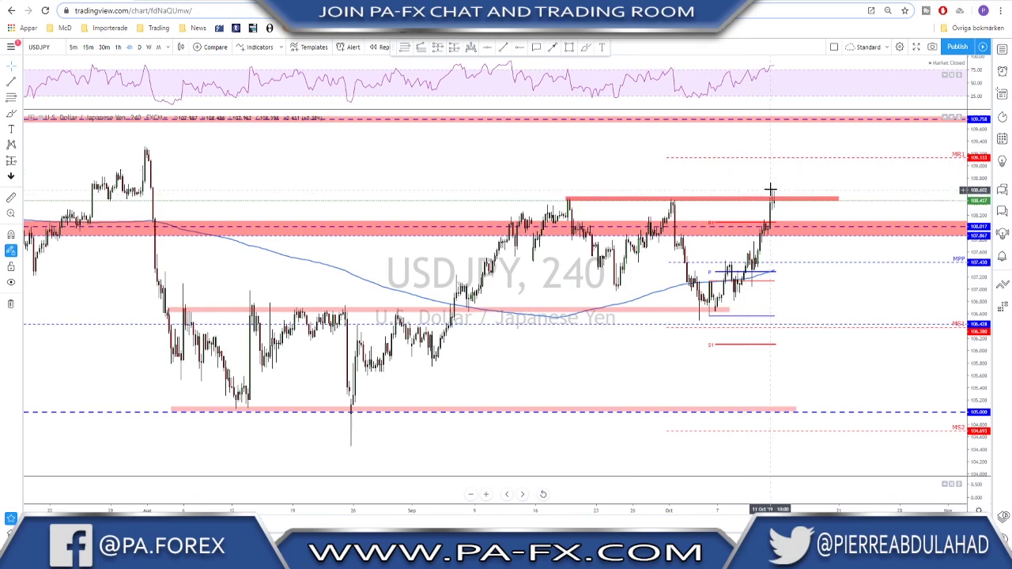
left_click(586, 48)
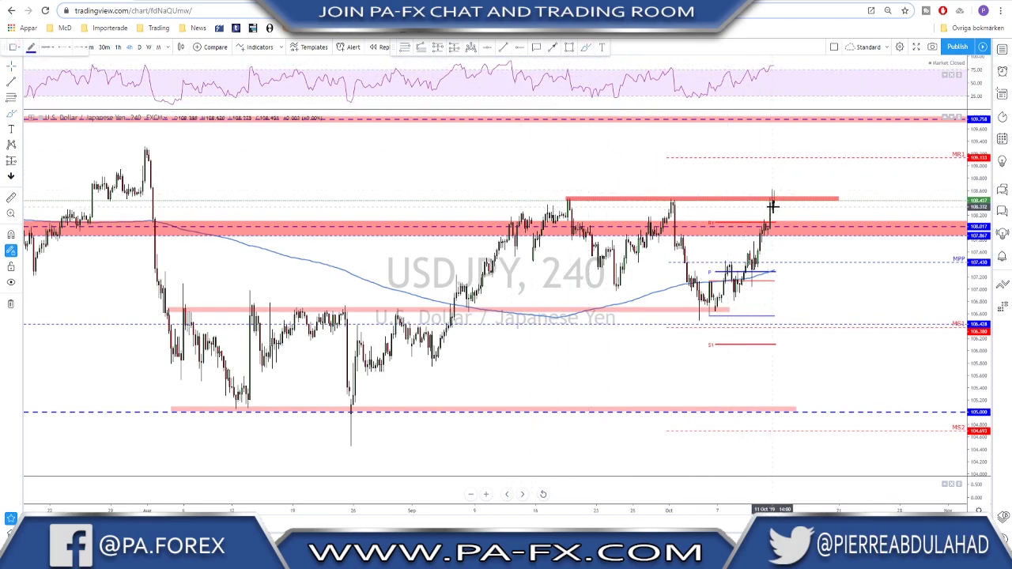
left_click(773, 204)
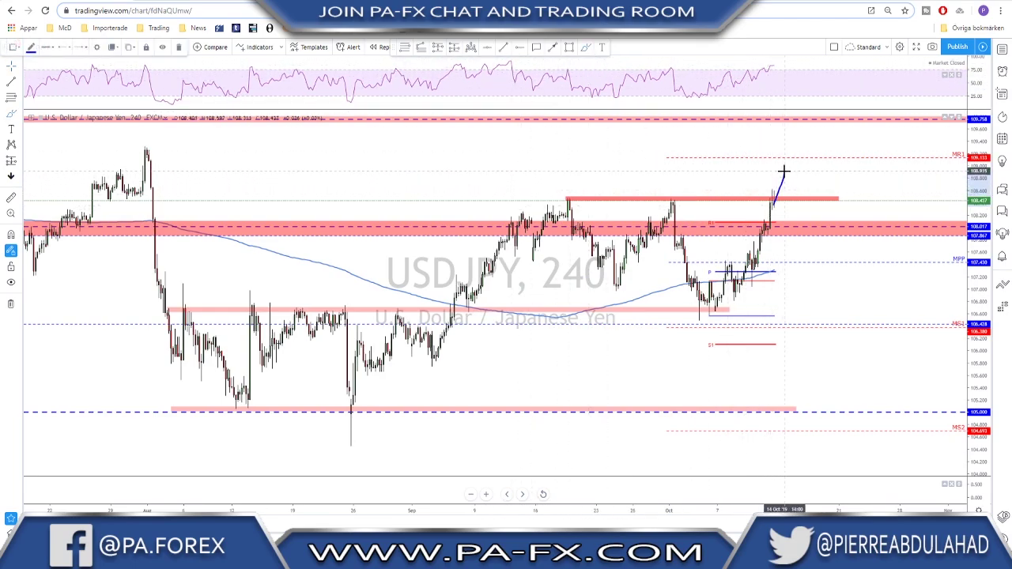
left_click(783, 171)
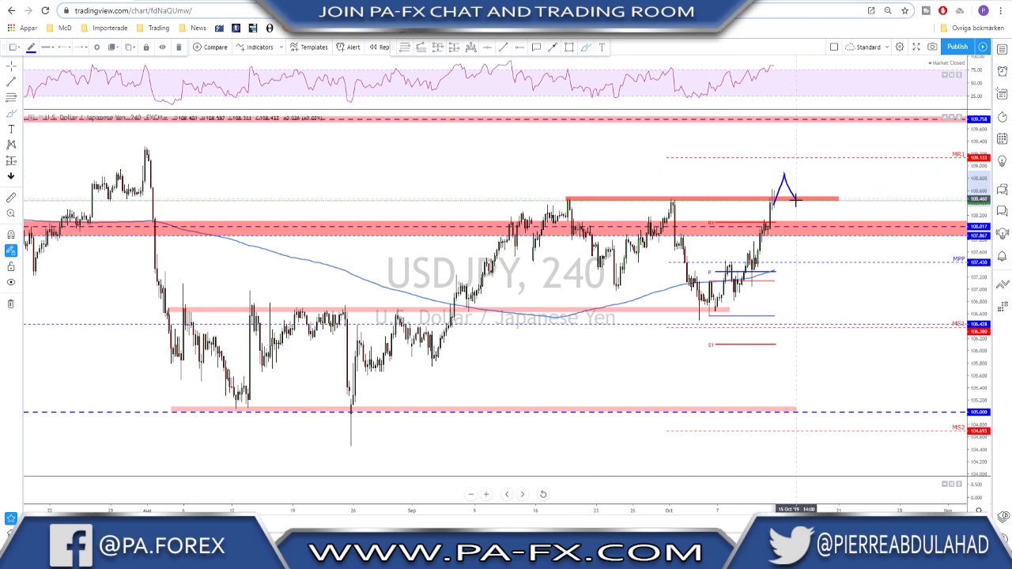
left_click(796, 199)
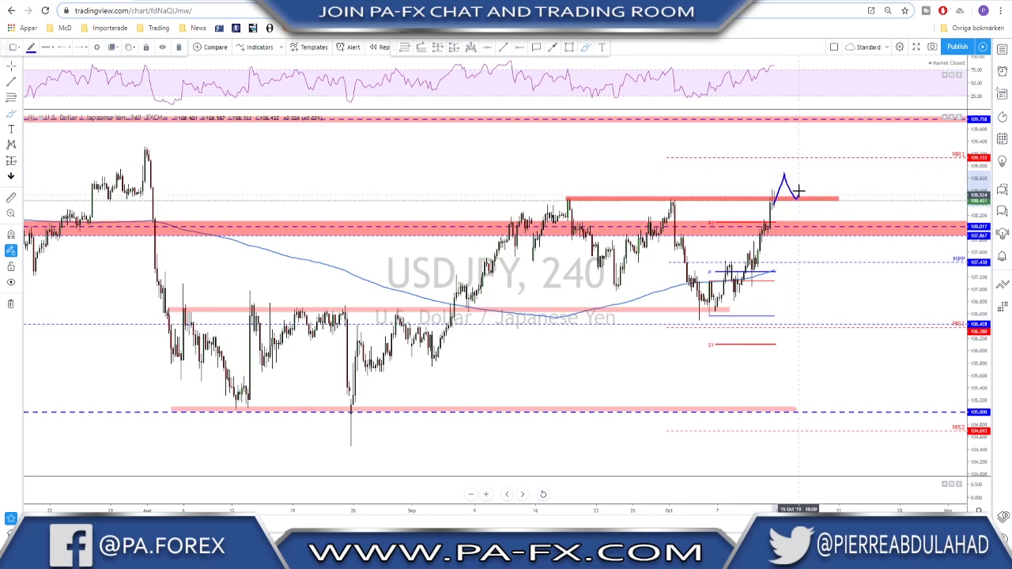
left_click(812, 120)
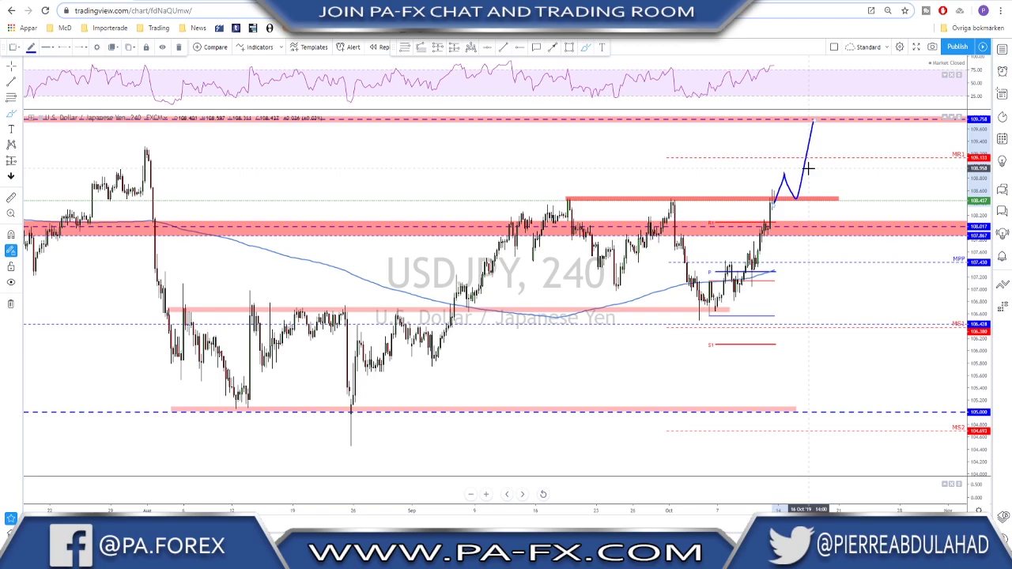
key("Delete")
- Switch to the USDCHF daily chart and circle the October lows at the support near 0.99056
key("Down")
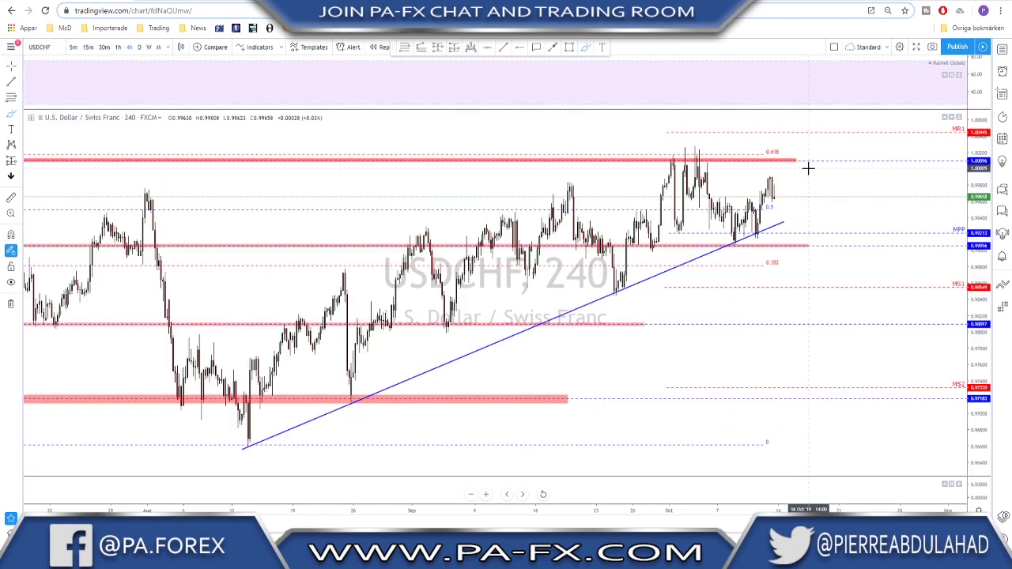
left_click(139, 46)
scroll(793, 315, "up", 3)
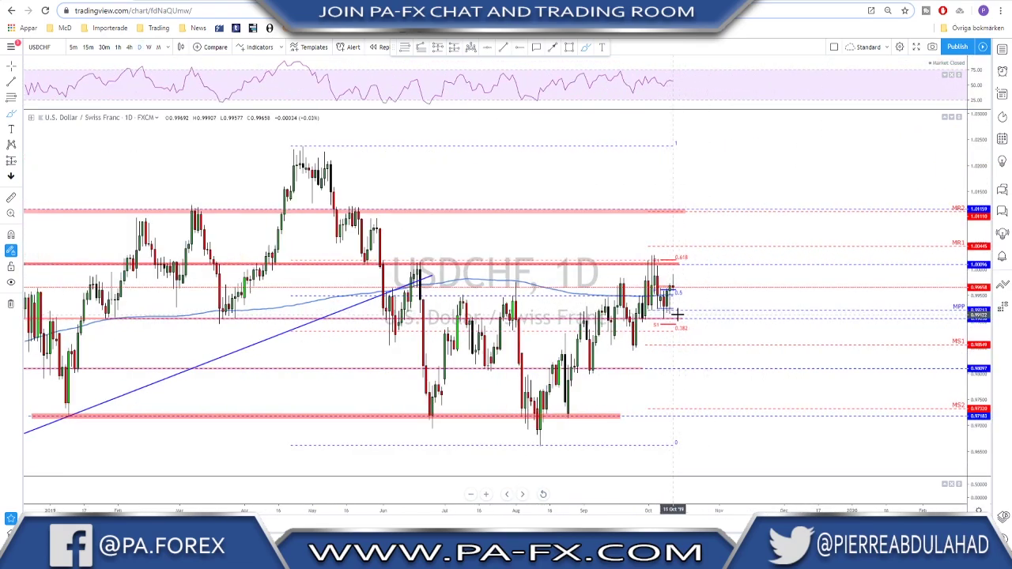
scroll(664, 294, "up", 1)
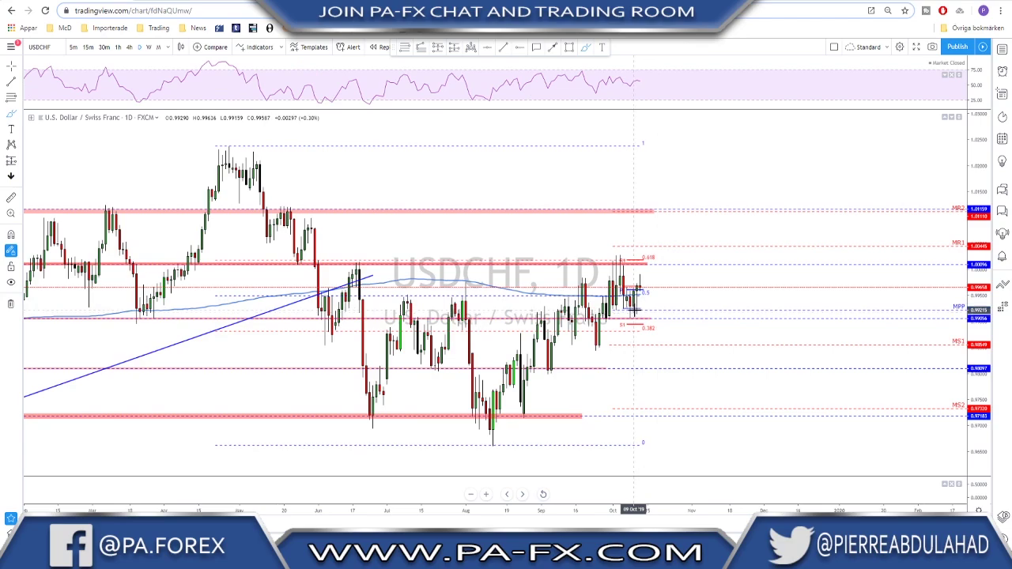
mouse_move(634, 310)
left_mouse_down()
mouse_move(622, 317)
mouse_move(639, 313)
mouse_move(631, 309)
left_mouse_up()
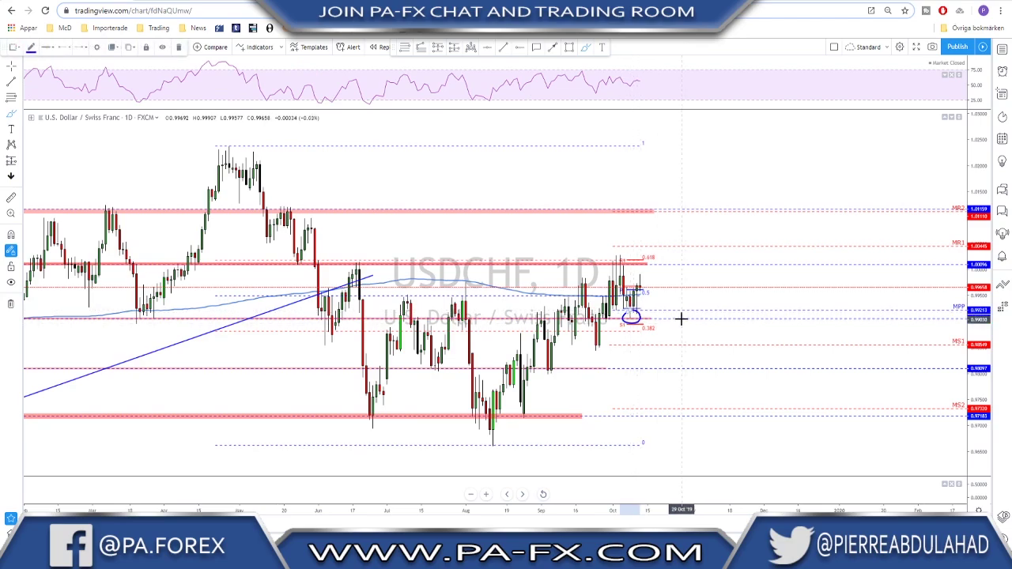
- On the USDCHF 4-hour chart, brush a W shape over the October double bottom above the trend line, and delete it
left_click(130, 47)
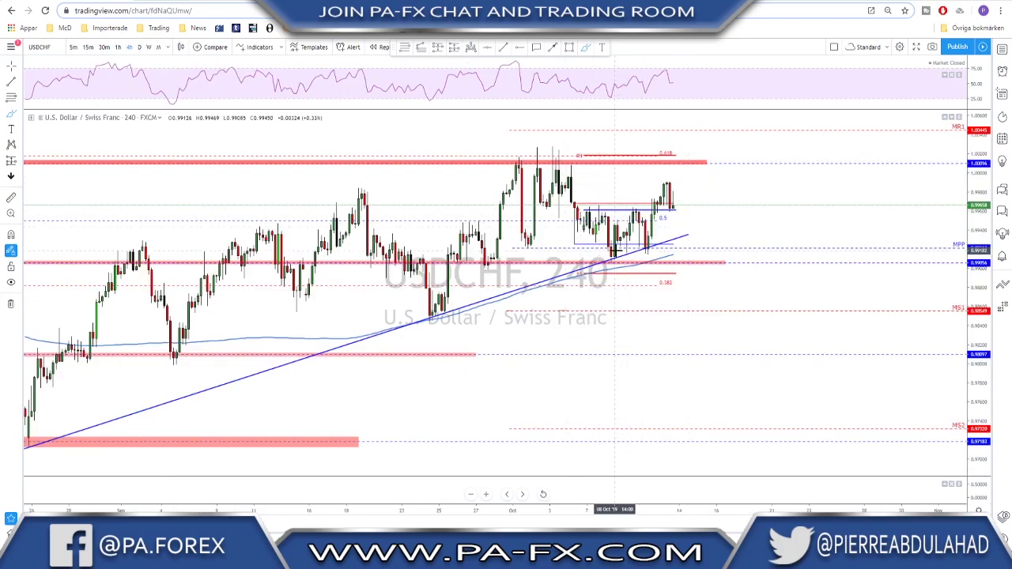
scroll(615, 251, "down", 2)
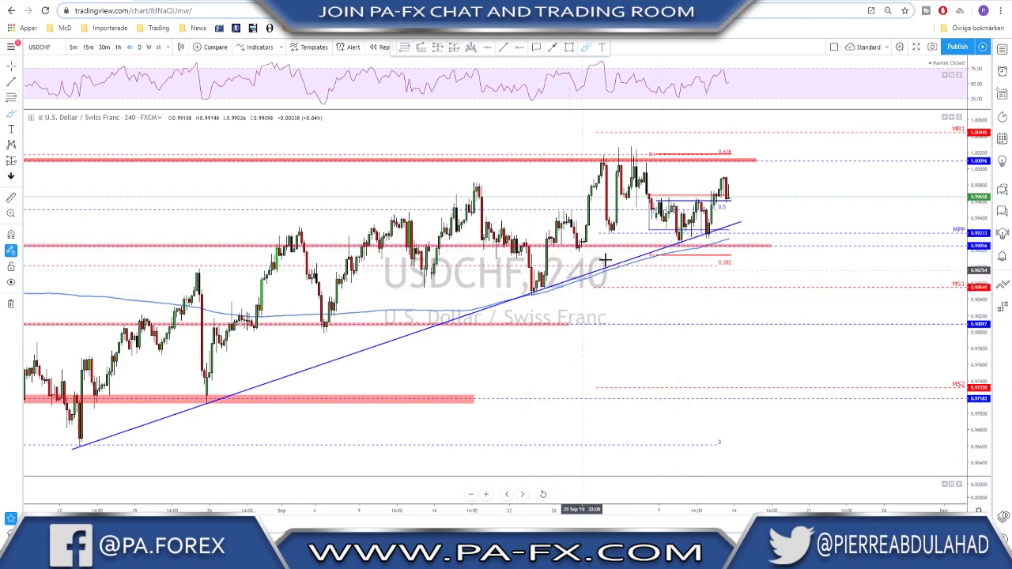
scroll(670, 249, "down", 2)
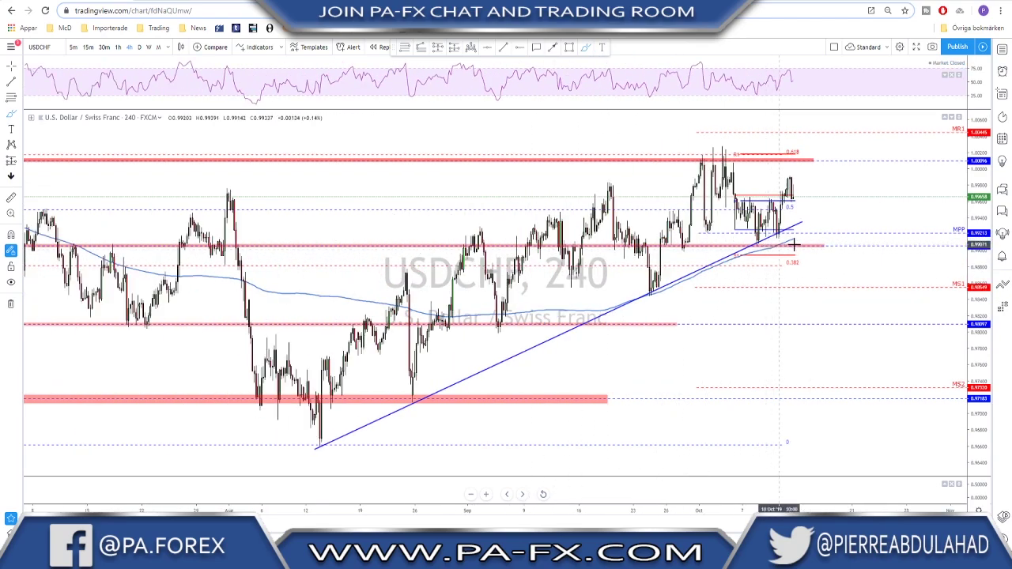
scroll(791, 245, "up", 3)
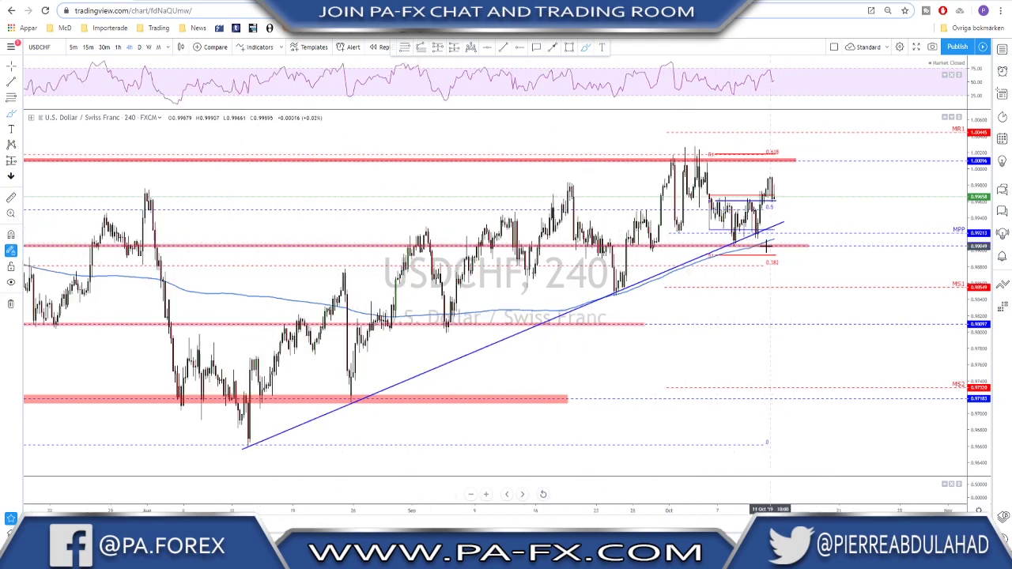
left_click(647, 253)
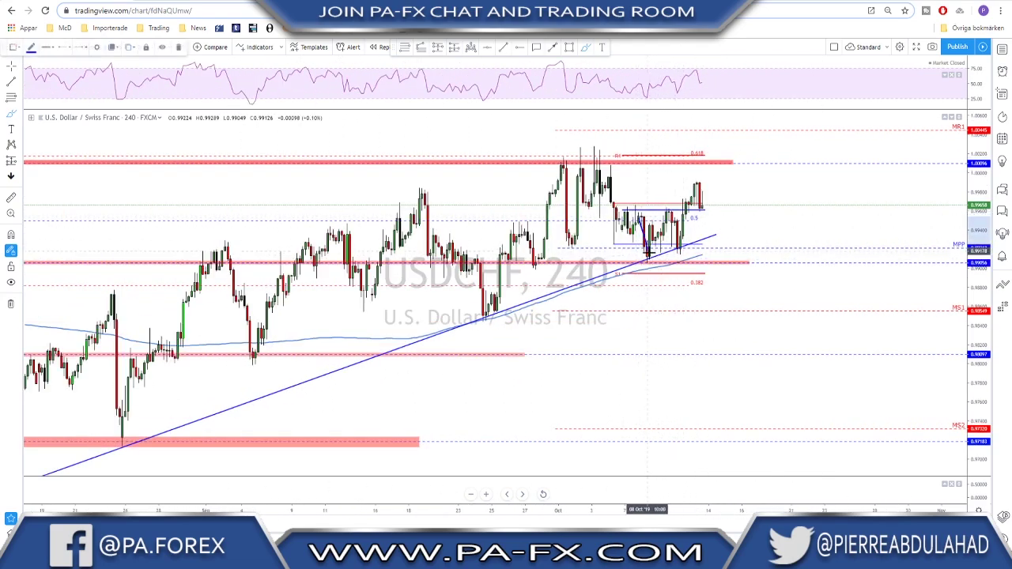
mouse_move(653, 224)
left_mouse_down()
mouse_move(662, 211)
mouse_move(680, 252)
left_mouse_up()
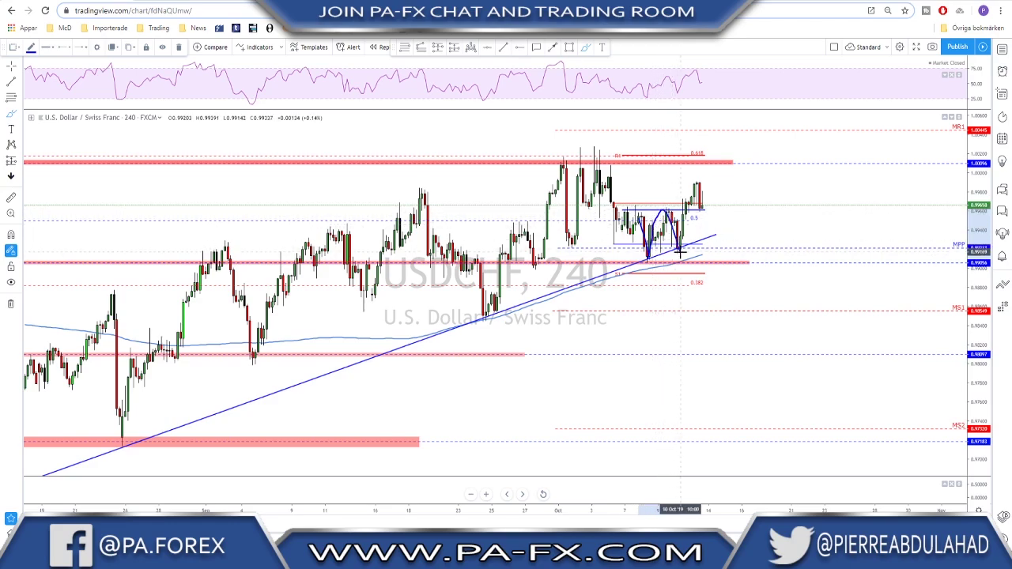
left_click_drag(680, 252, 704, 177)
key("Delete")
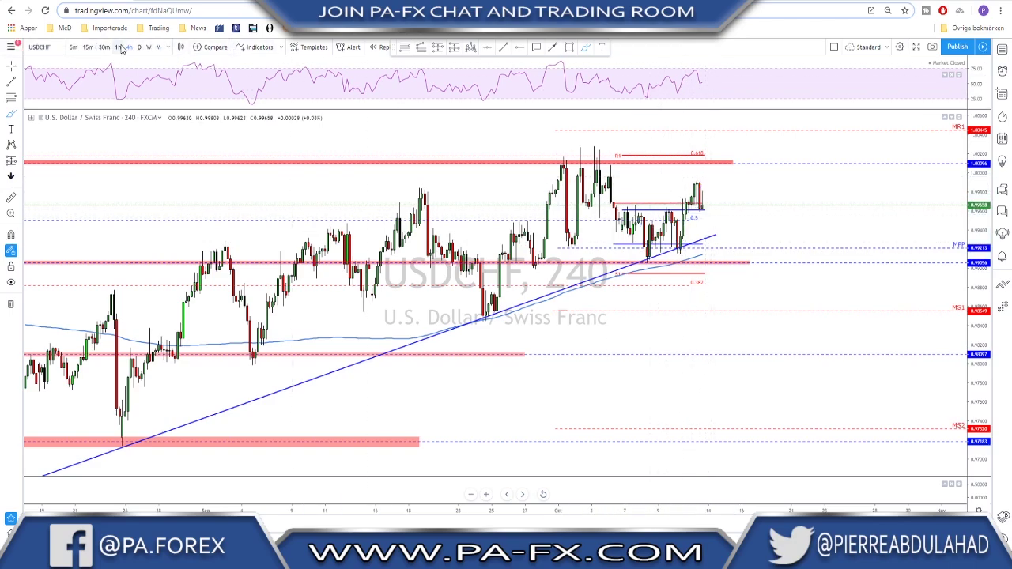
- On the 1-hour chart, brush the rise, pullback to the pivot near 0.9960 and move to 1.00096, circle the pullback low, and undo both drawings
left_click(118, 47)
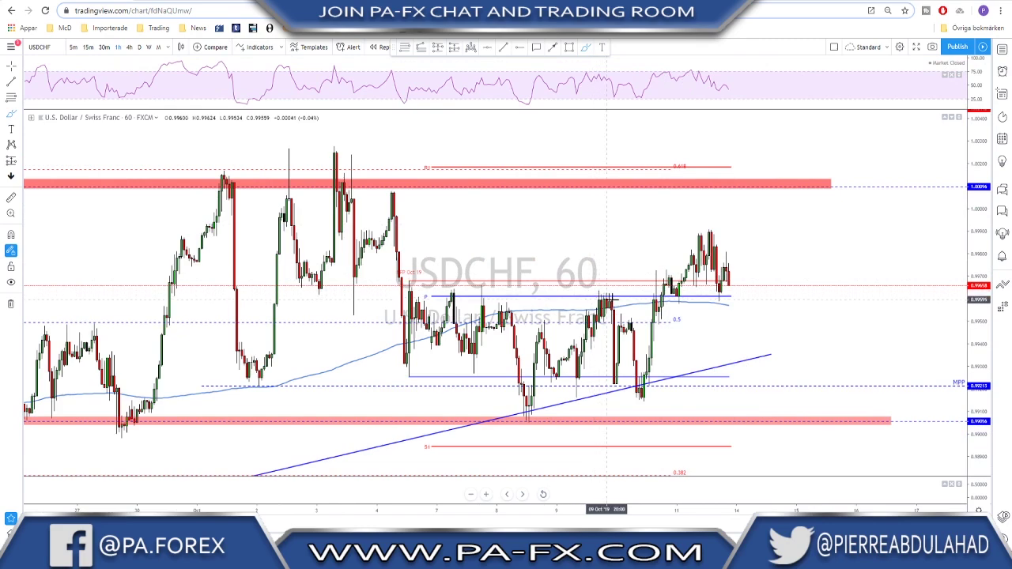
mouse_move(640, 393)
left_mouse_down()
mouse_move(705, 242)
mouse_move(724, 299)
mouse_move(747, 212)
mouse_move(770, 175)
left_mouse_up()
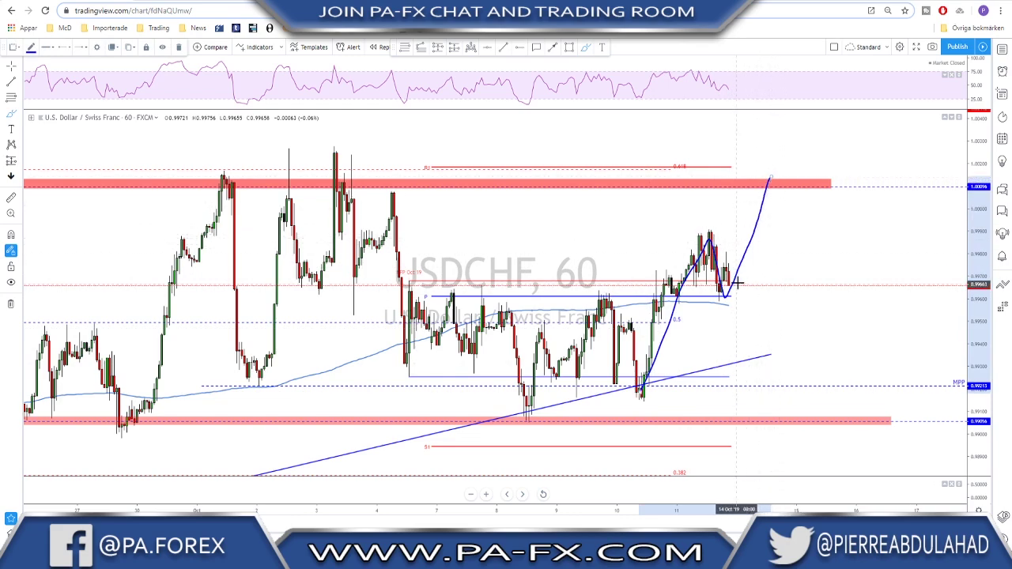
left_click_drag(727, 282, 743, 298)
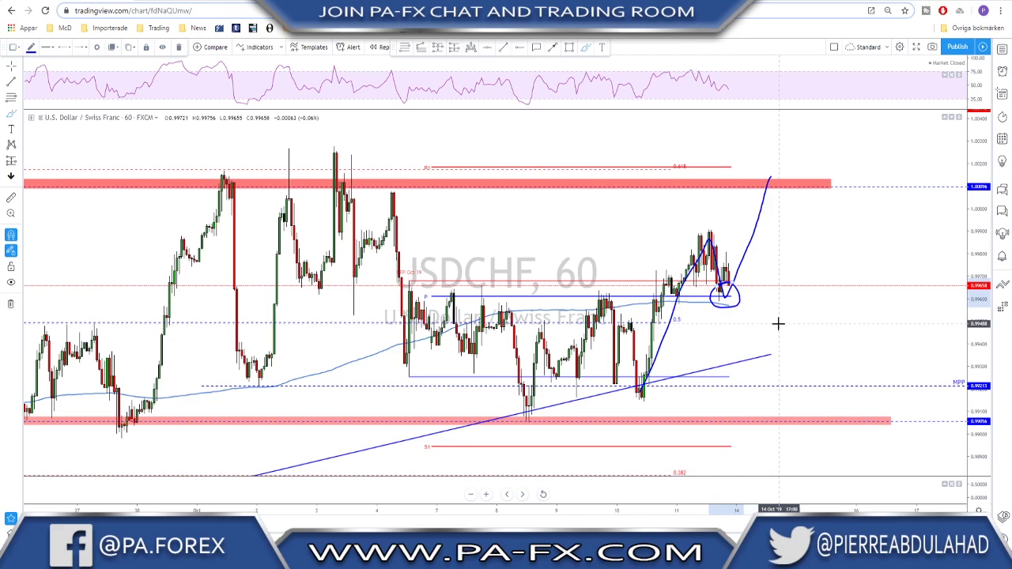
key("ctrl+z")
key("ctrl+z")
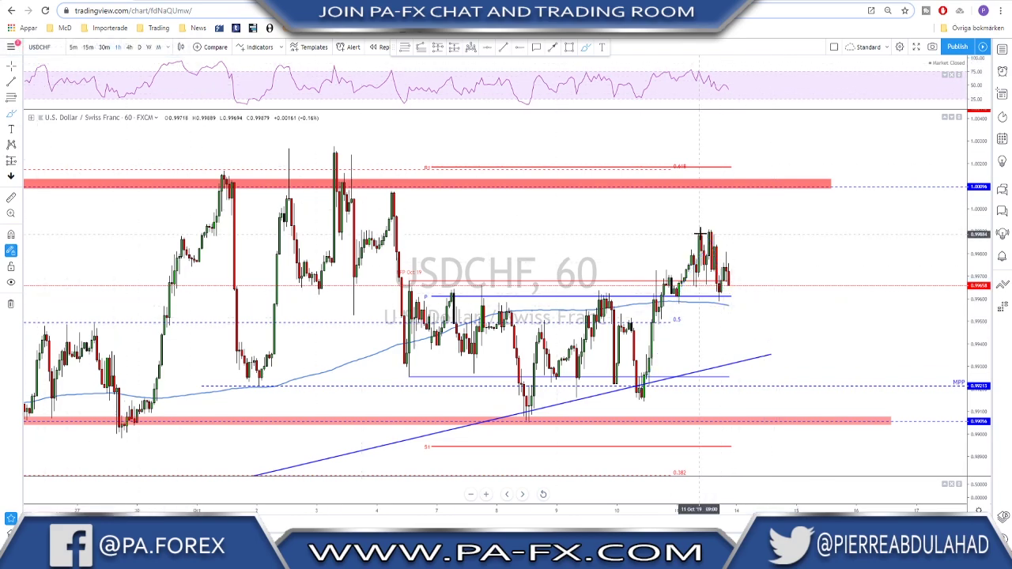
- Circle the early October highs around the 0.618 level on the USDCHF hourly chart and again on the daily chart, removing each circle
mouse_move(302, 147)
left_mouse_down()
mouse_move(271, 162)
mouse_move(383, 158)
mouse_move(367, 173)
left_mouse_up()
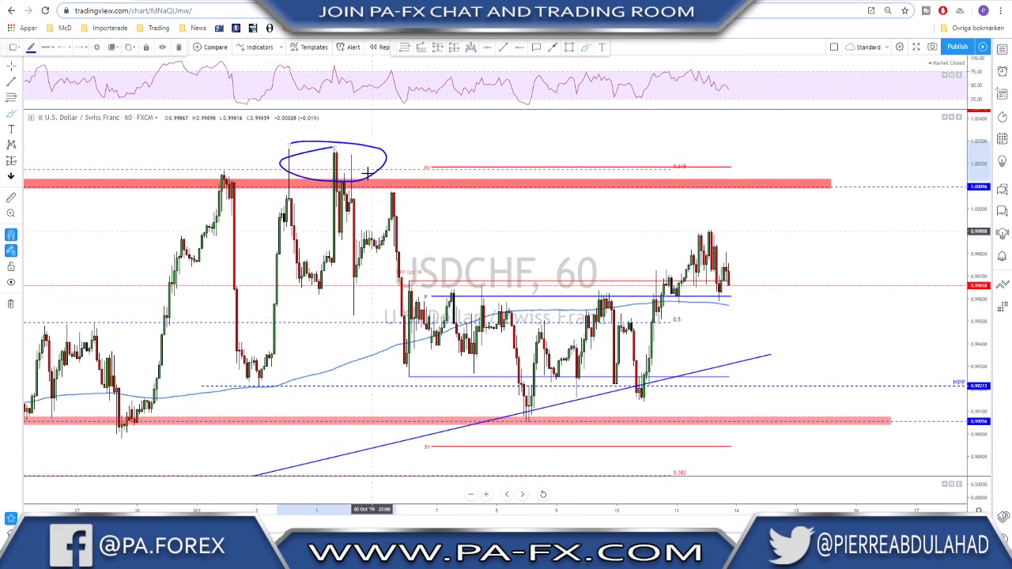
key("ctrl+z")
left_click(131, 48)
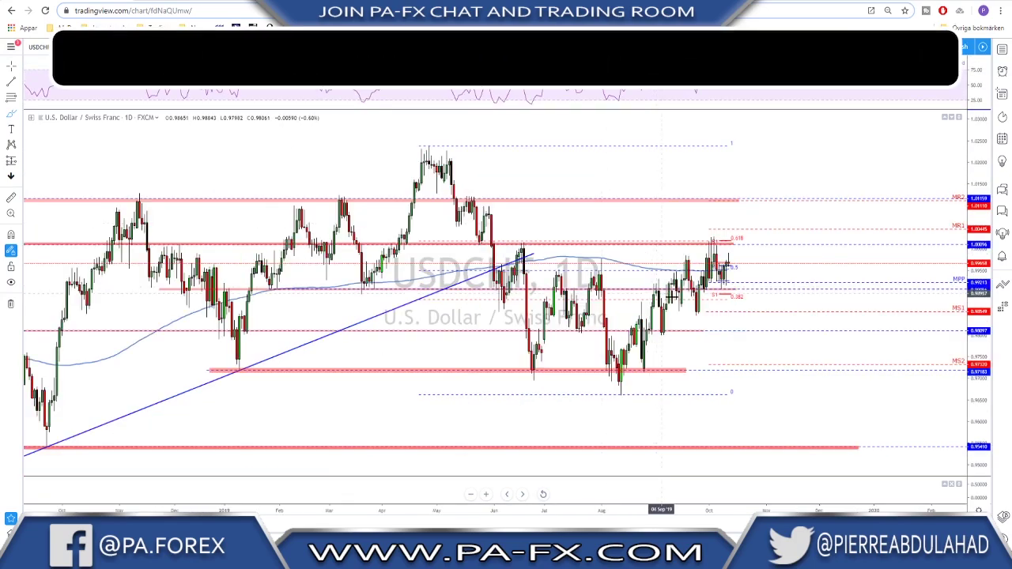
scroll(670, 295, "up", 1)
scroll(688, 261, "up", 1)
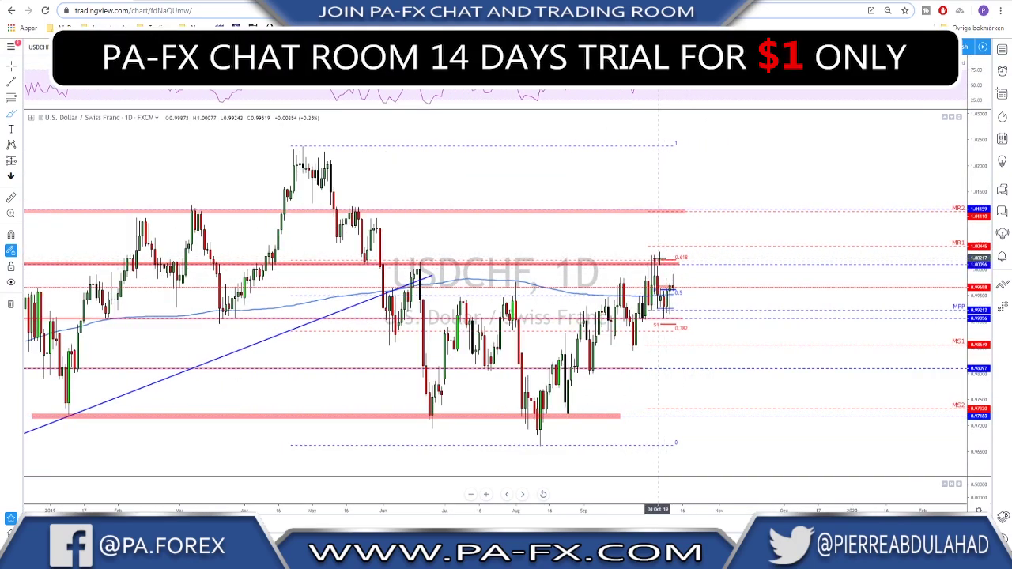
mouse_move(656, 253)
left_mouse_down()
mouse_move(642, 264)
mouse_move(662, 264)
mouse_move(653, 255)
left_mouse_up()
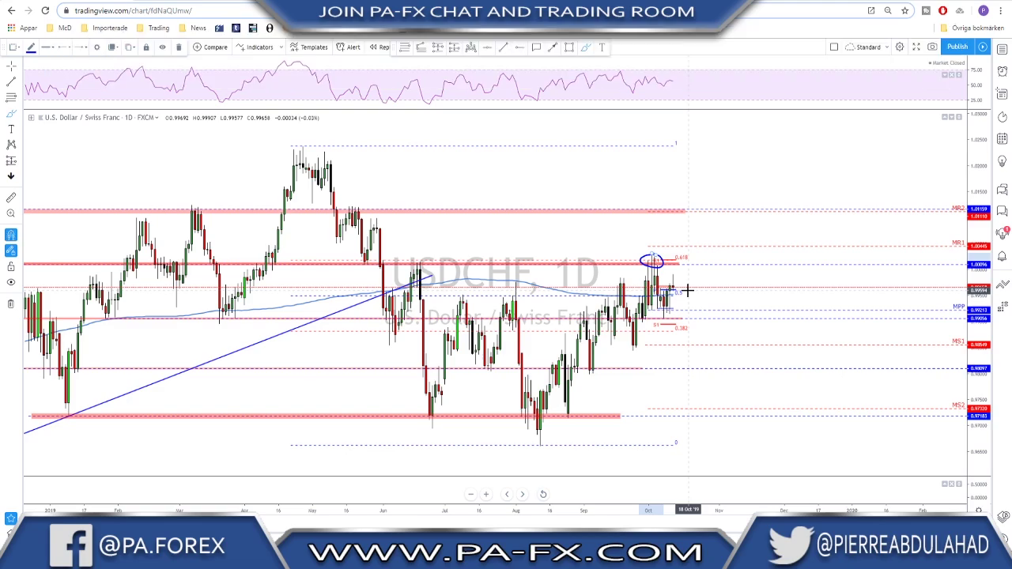
key("Delete")
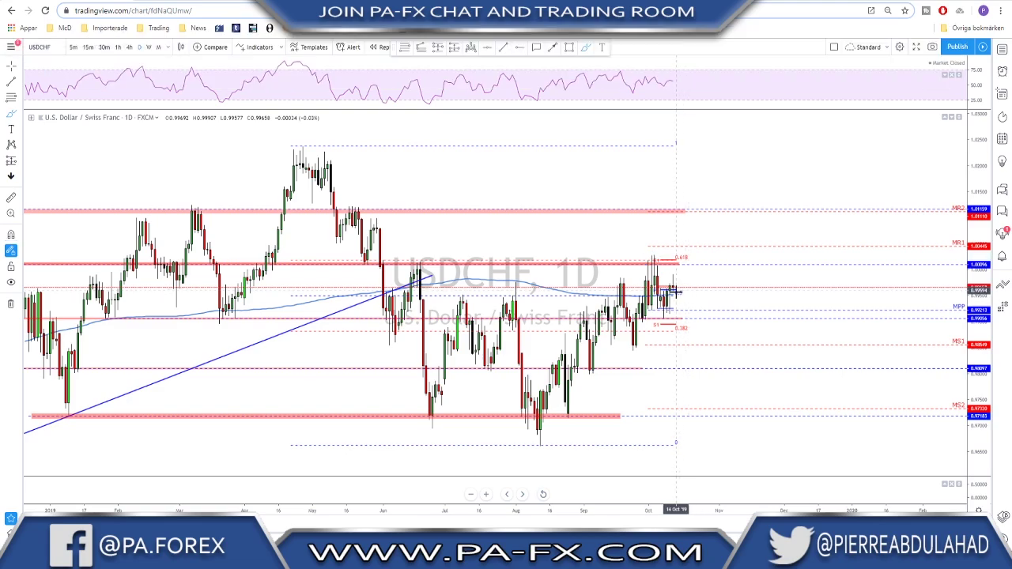
- Switch to the USDCAD daily chart and enlarge the recent candles
left_click(118, 47)
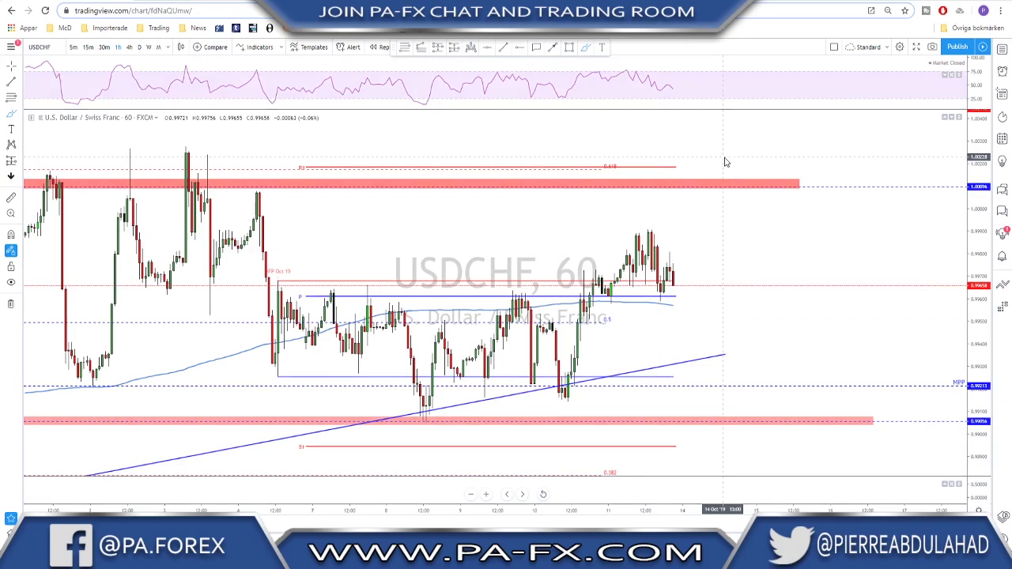
key("Down")
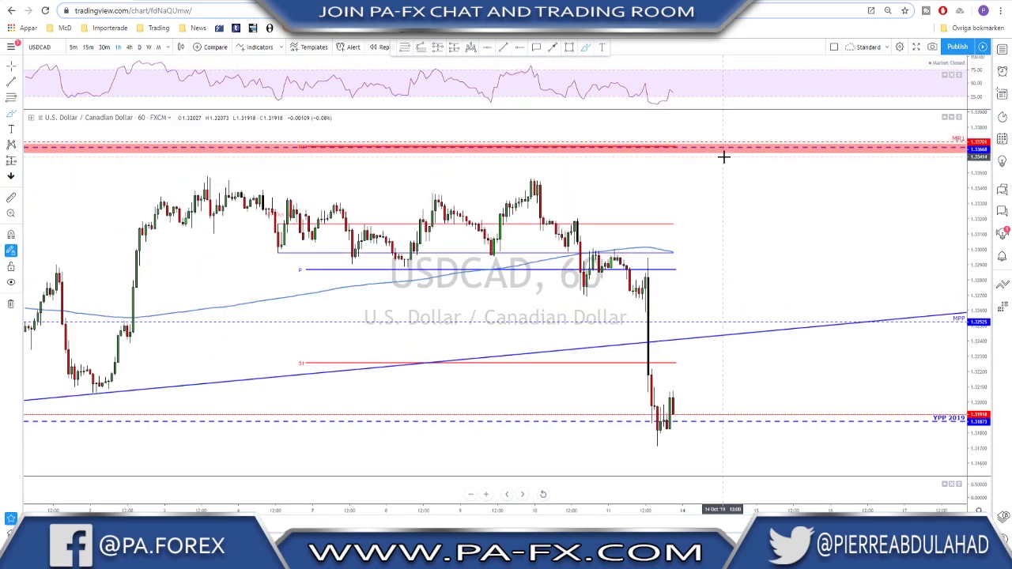
left_click(139, 47)
scroll(672, 292, "up", 2)
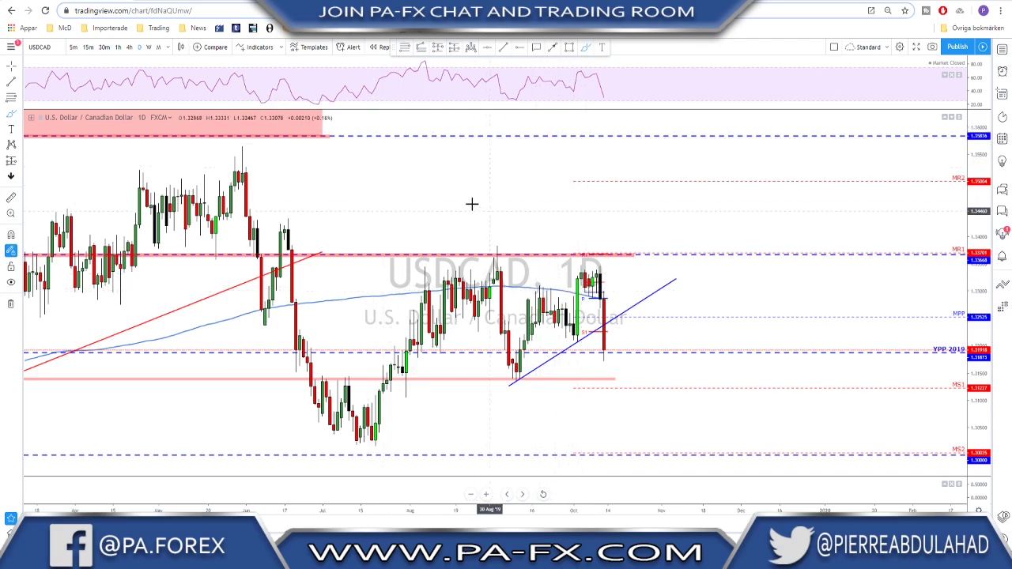
- On the USDCAD 4-hour chart, place a short position near 1.3286, raise its stop above MR1, and delete the position
left_click(130, 47)
left_click_drag(673, 174, 751, 168)
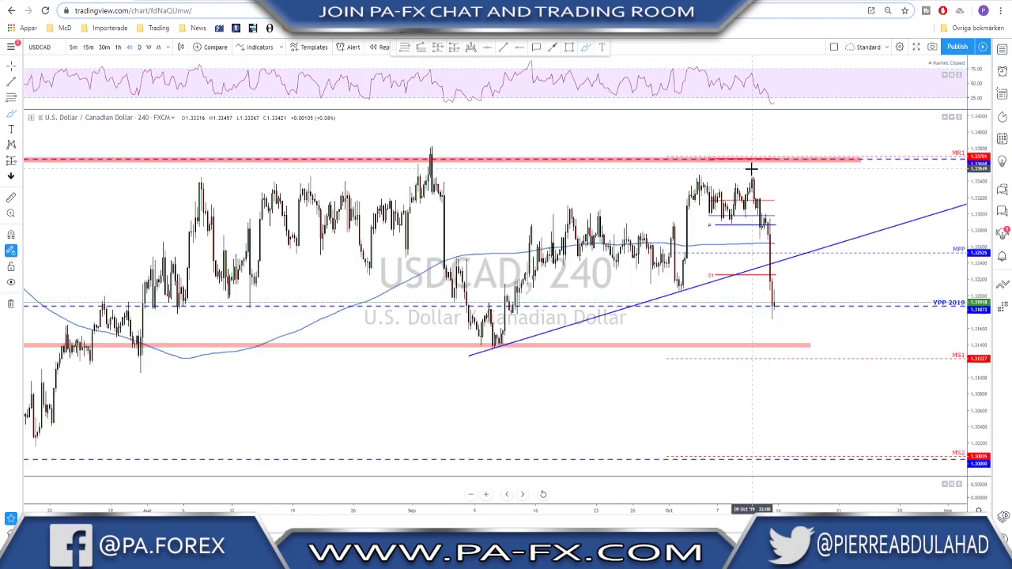
left_click(440, 50)
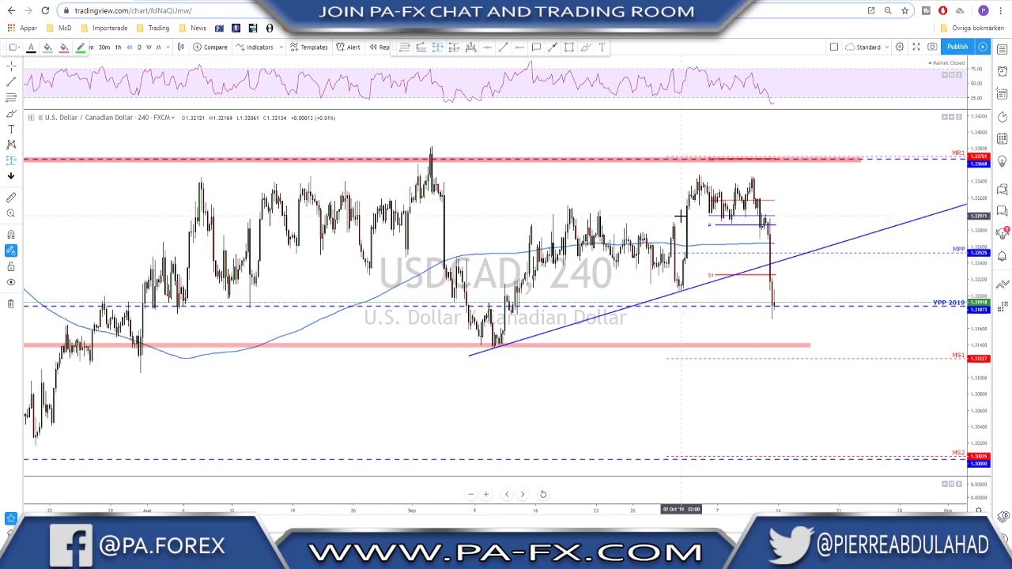
scroll(696, 237, "down", 3)
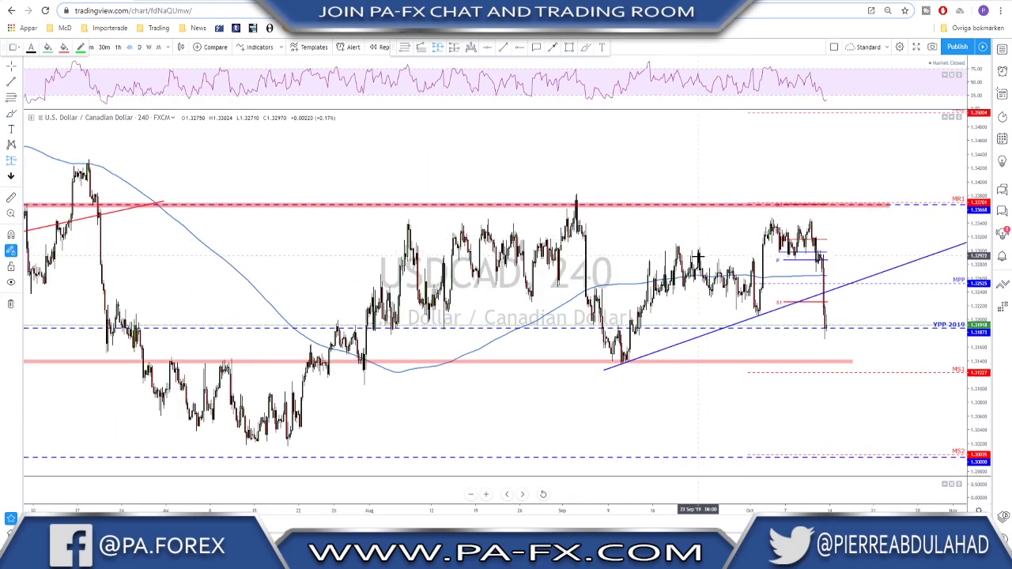
left_click(717, 259)
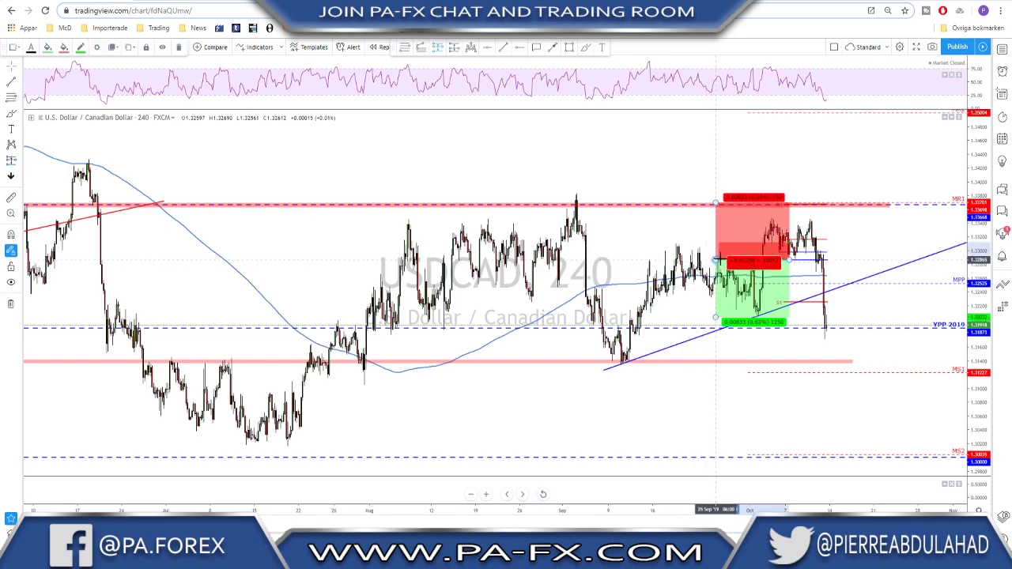
left_click_drag(715, 202, 713, 189)
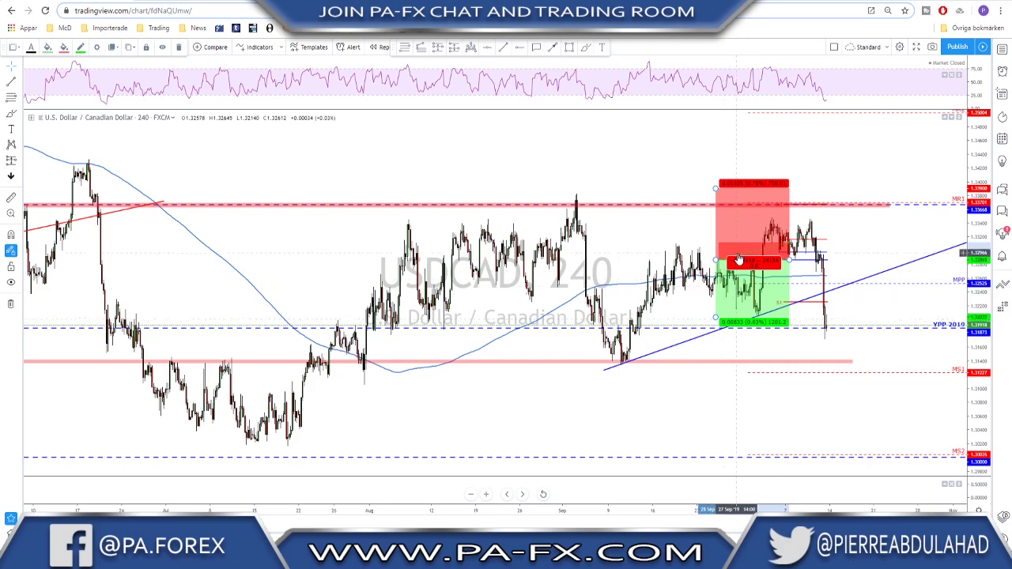
key("Delete")
- Brush a line along the September highs to the October pullback, brush the rise, retest and move to MR1, and undo both
scroll(739, 253, "up", 2)
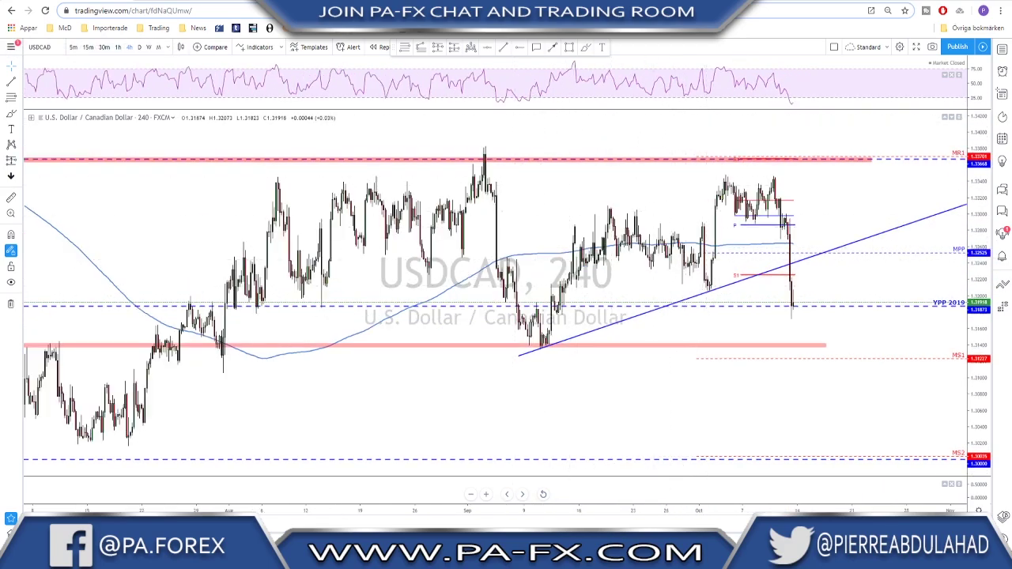
left_click(585, 48)
left_click_drag(587, 210, 759, 215)
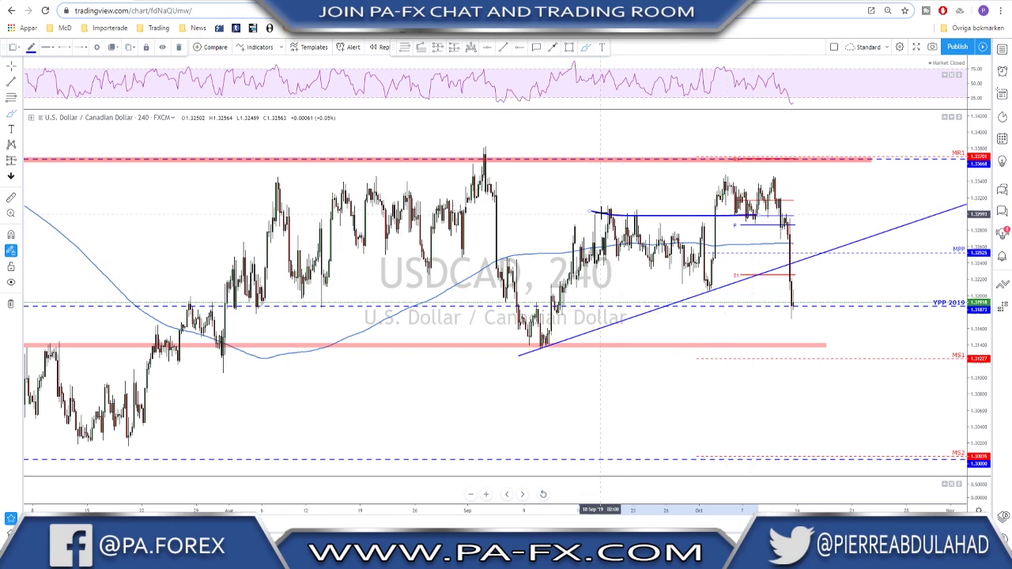
mouse_move(714, 235)
left_mouse_down()
mouse_move(723, 180)
mouse_move(740, 204)
mouse_move(773, 159)
left_mouse_up()
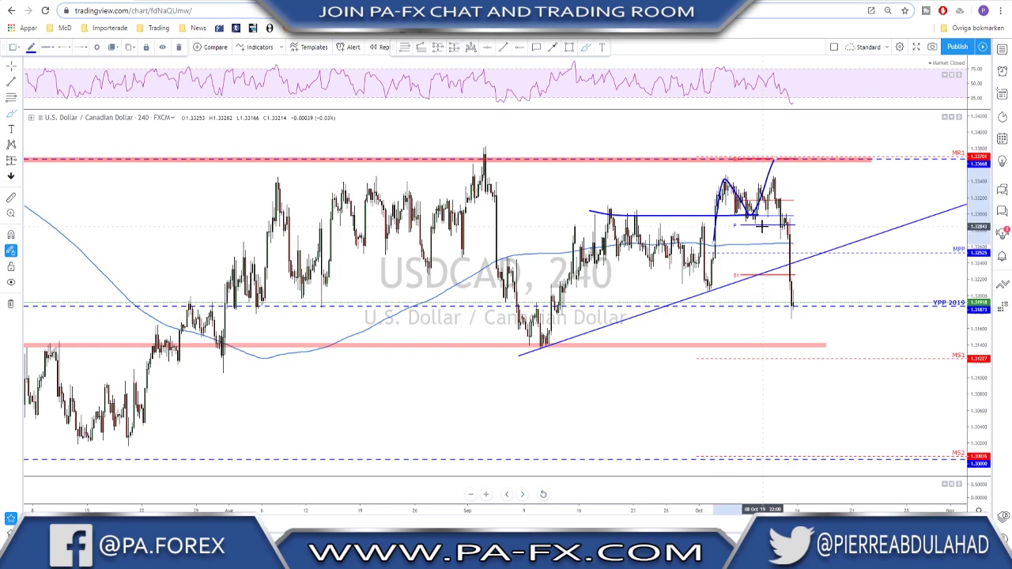
key("ctrl+z")
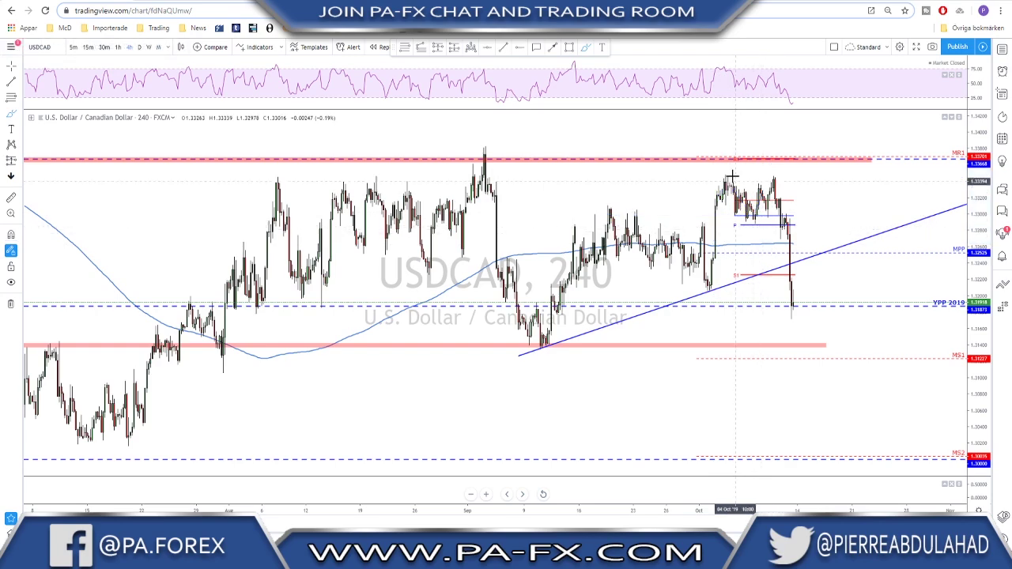
- Brush a V between the two October highs below MR1, circle both highs, and remove the circles
mouse_move(726, 180)
left_mouse_down()
mouse_move(756, 224)
mouse_move(777, 181)
mouse_move(715, 180)
mouse_move(724, 174)
left_mouse_up()
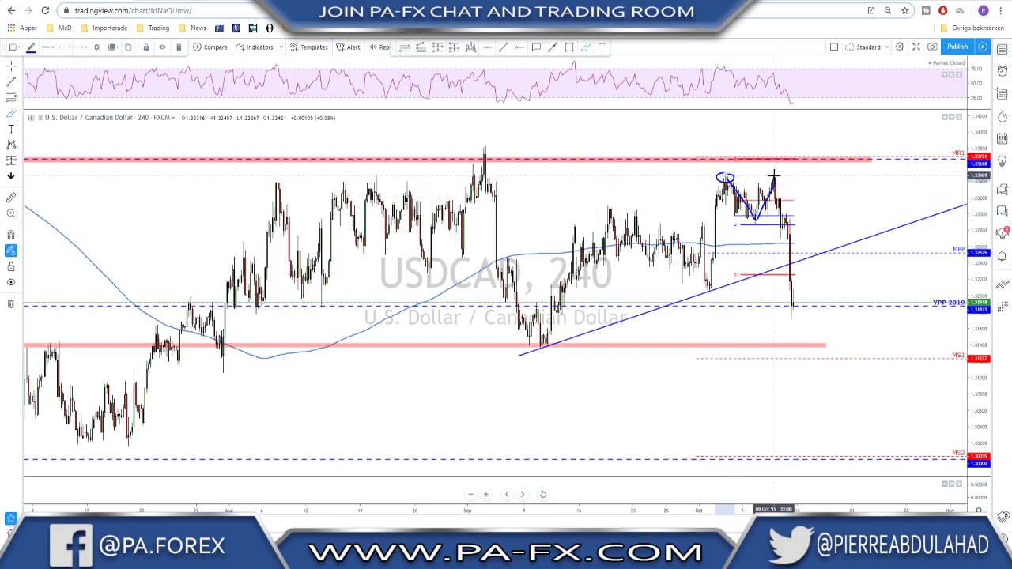
mouse_move(771, 199)
left_mouse_down()
mouse_move(779, 179)
mouse_move(767, 192)
left_mouse_up()
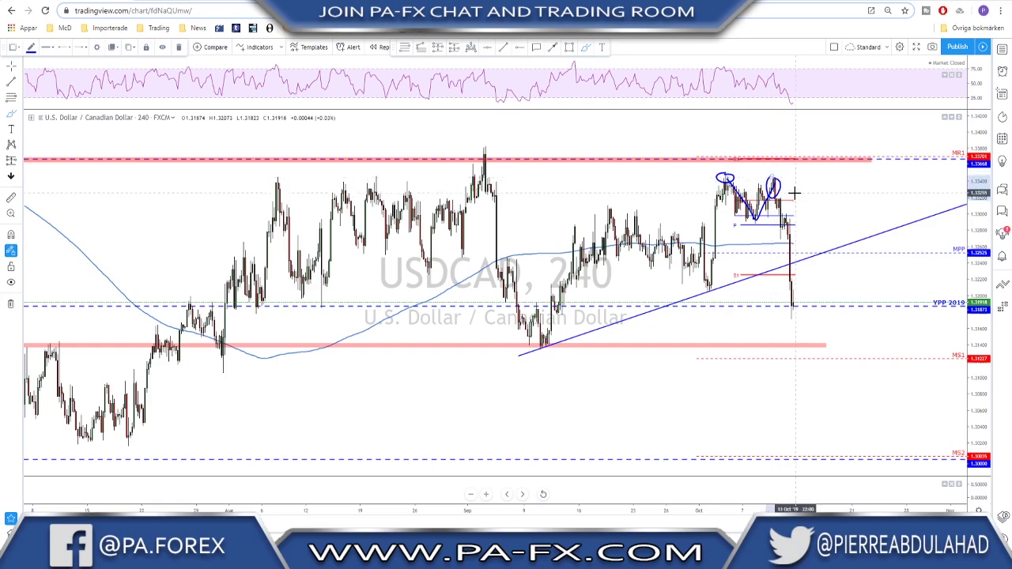
key("Delete")
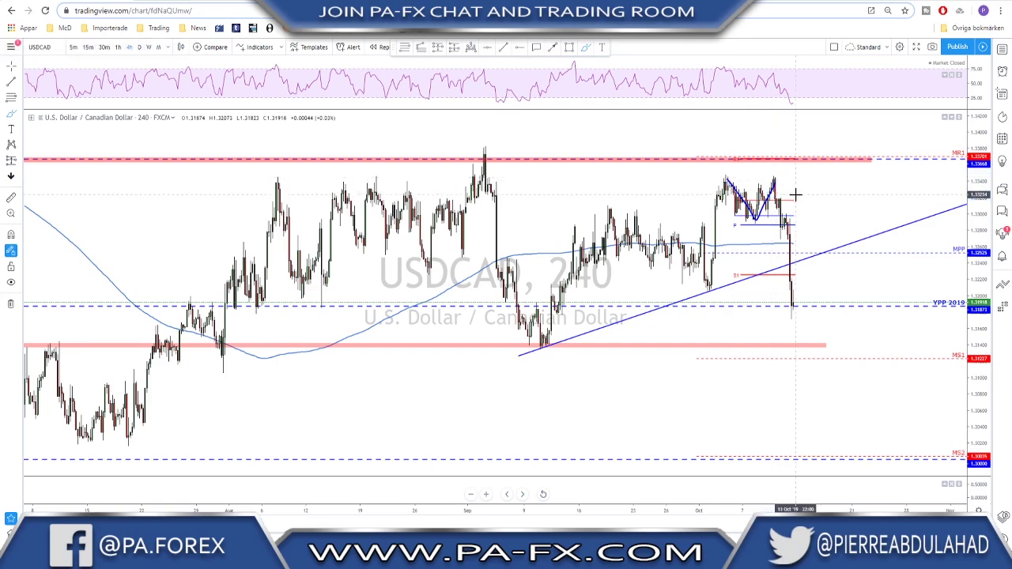
- Draw a descending trend line across the two October peaks in the oscillator pane
scroll(757, 198, "up", 2)
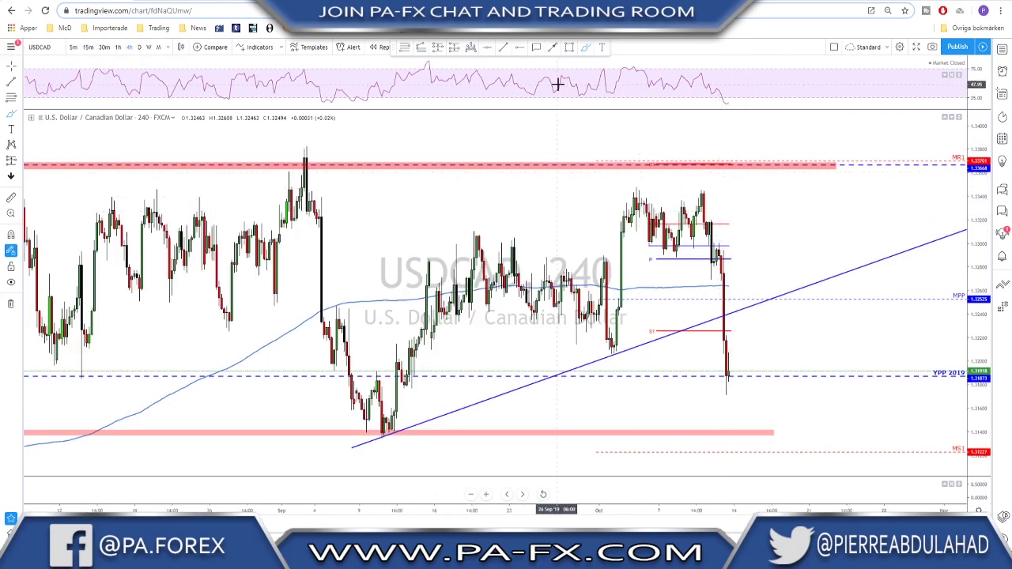
left_click(502, 52)
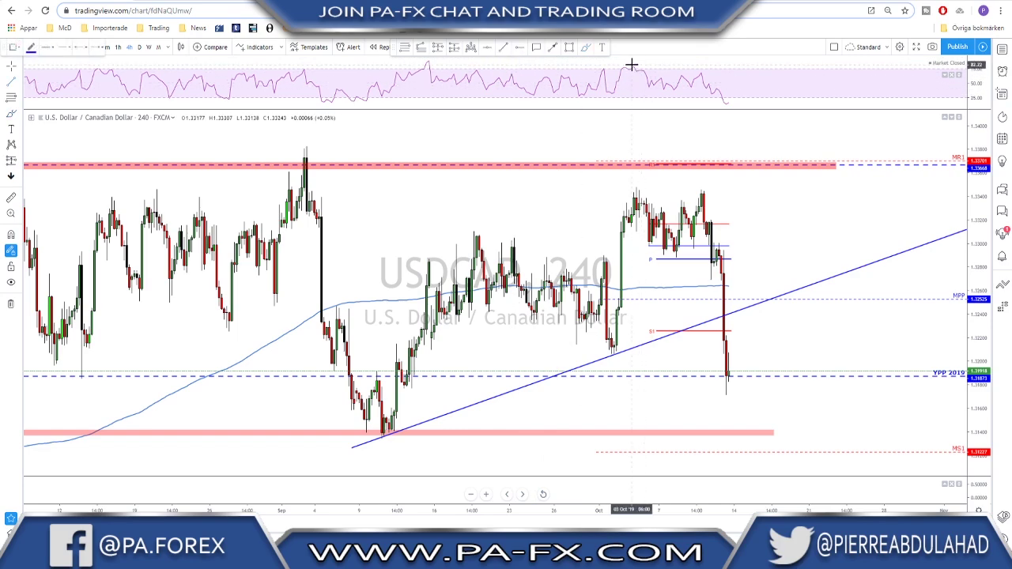
left_click(709, 73)
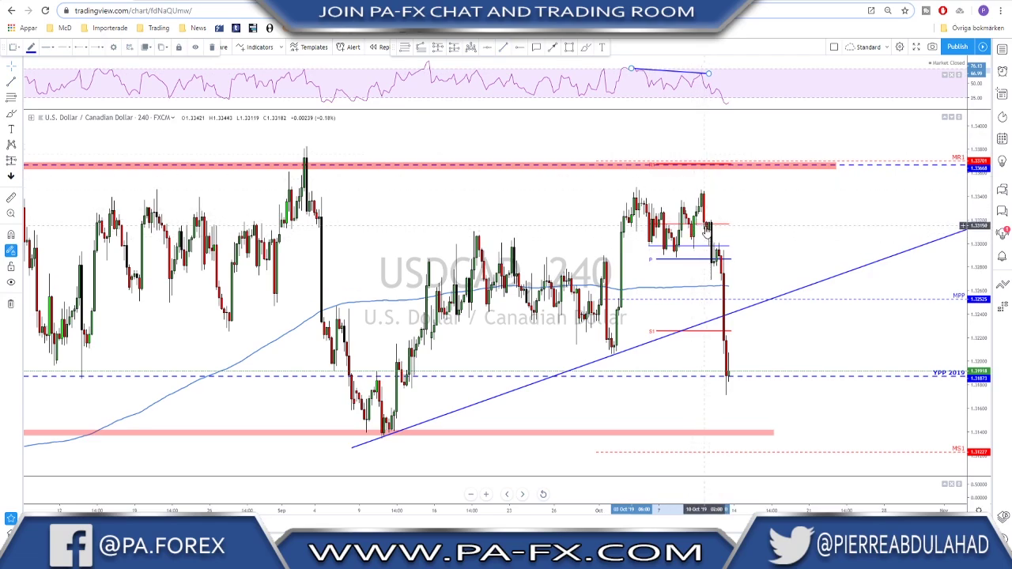
- Brush the October decline to YPP 2019, circle the early October low on the rising trend line, and remove both drawings
left_click(585, 48)
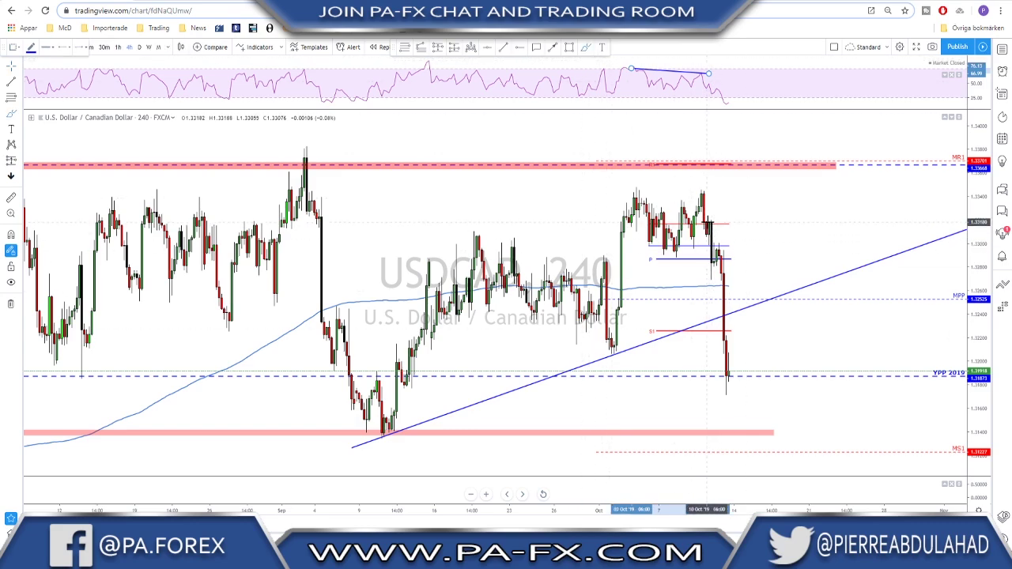
left_click_drag(708, 224, 737, 375)
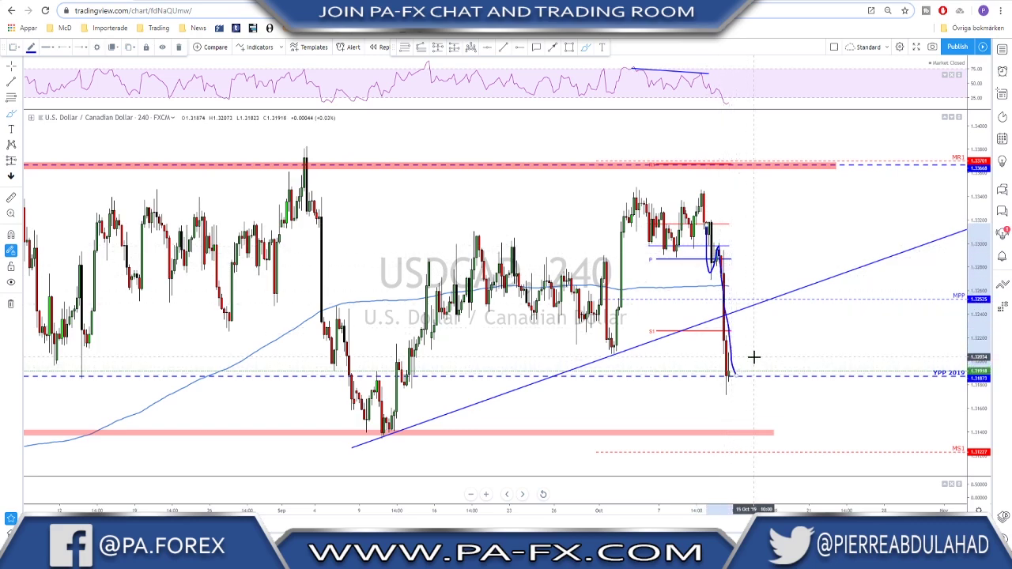
scroll(738, 300, "down", 2)
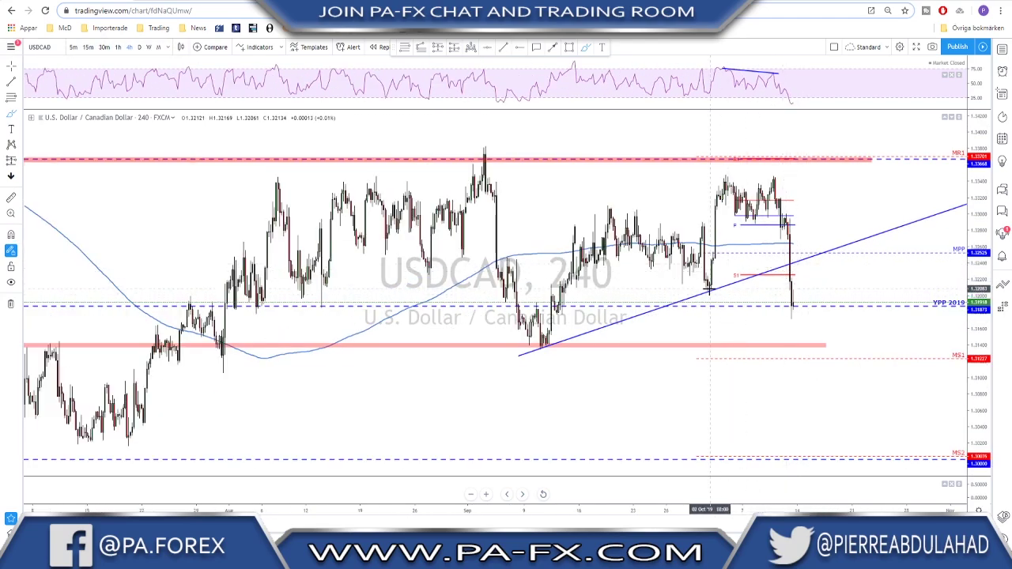
mouse_move(712, 281)
left_mouse_down()
mouse_move(700, 290)
mouse_move(711, 276)
left_mouse_up()
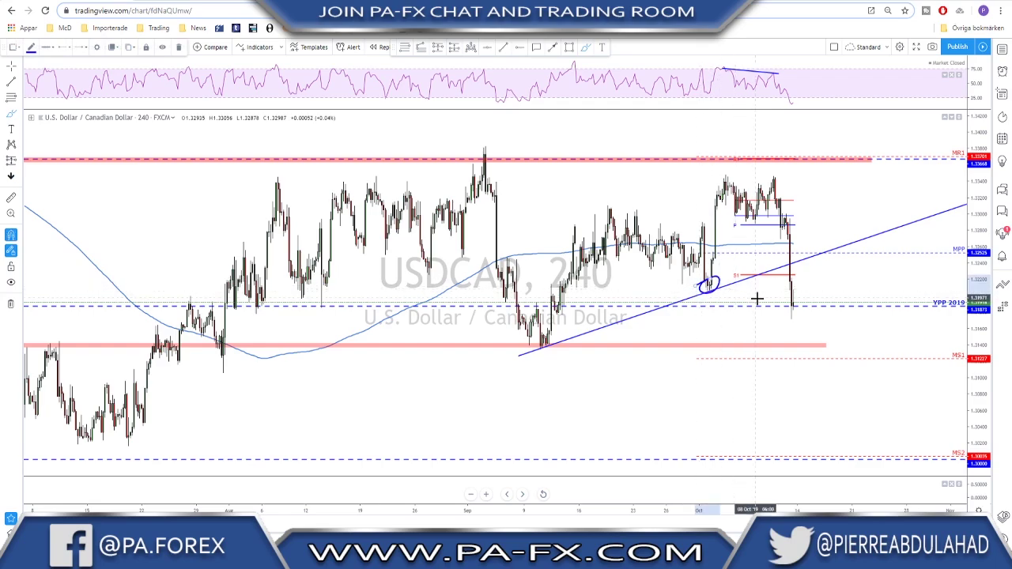
left_click(757, 299)
- Brush along the August lows at the YPP 2019 level, and remove the stroke
scroll(936, 297, "down", 3)
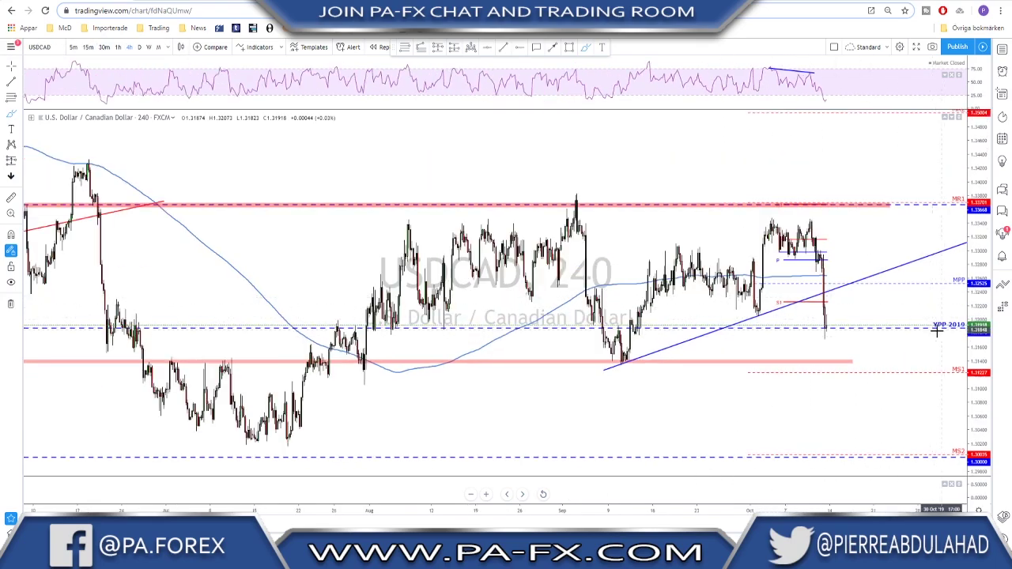
scroll(928, 331, "down", 2)
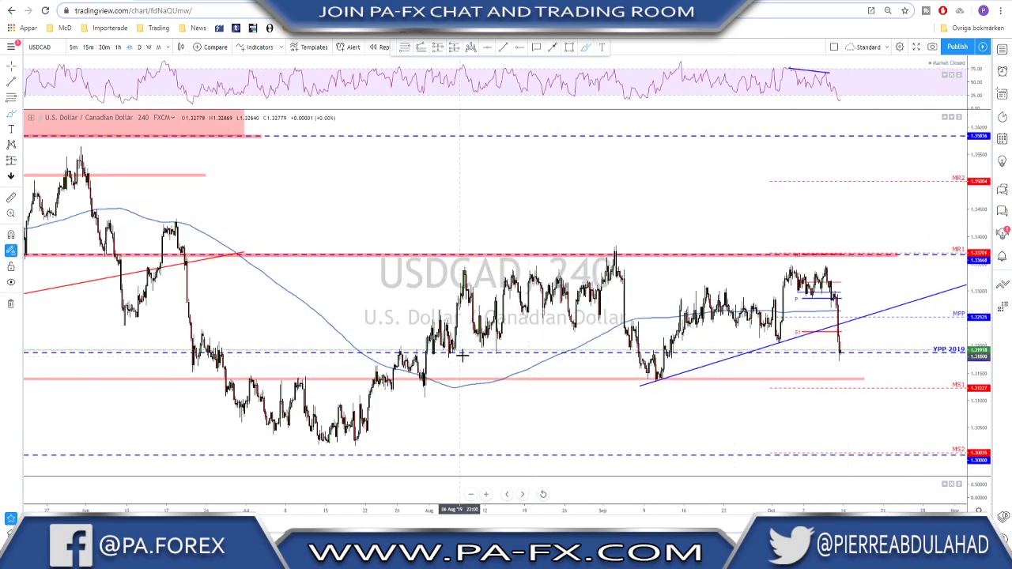
left_click_drag(426, 349, 507, 355)
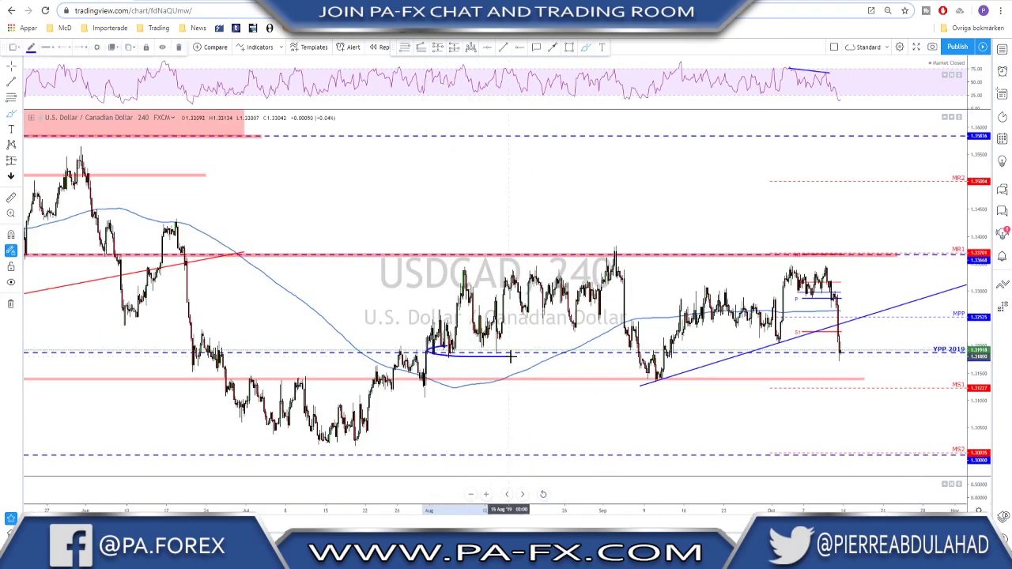
left_click(696, 370)
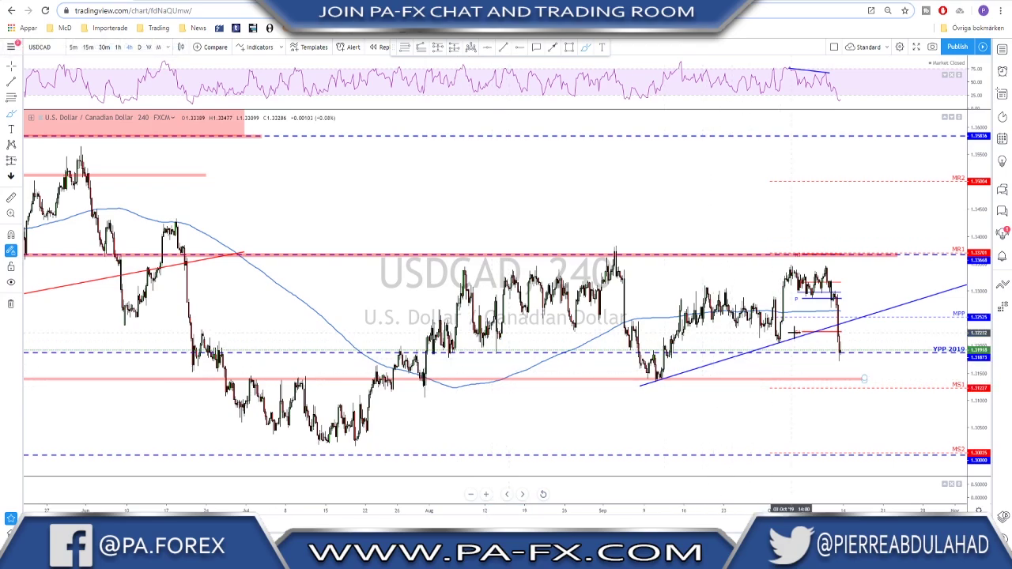
- Brush a rebound from YPP 2019 toward the rising trend line, and delete both the trend line and the brushed rebound
scroll(827, 352, "up", 2)
left_click_drag(812, 317, 846, 277)
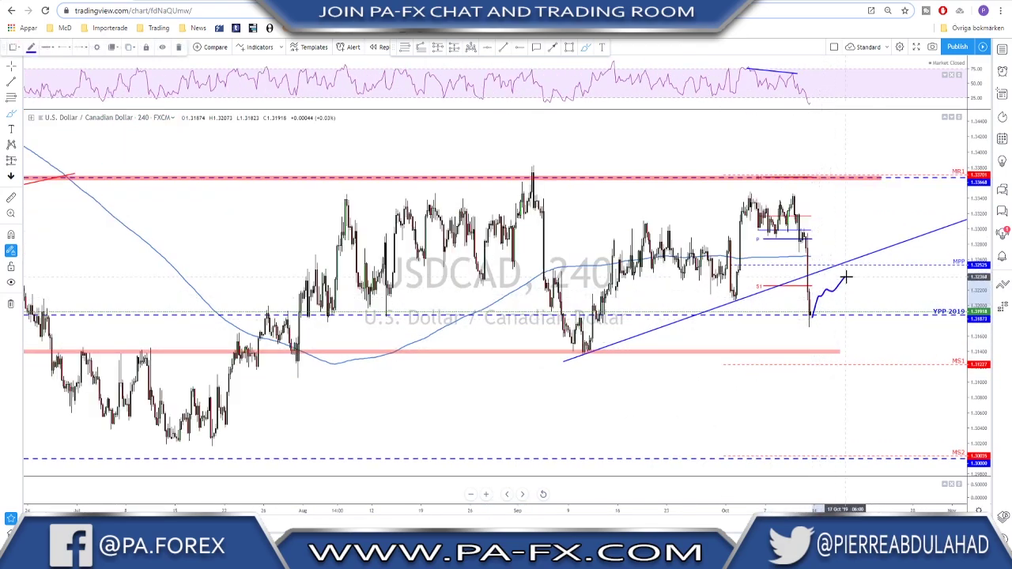
left_click(759, 297)
key("Delete")
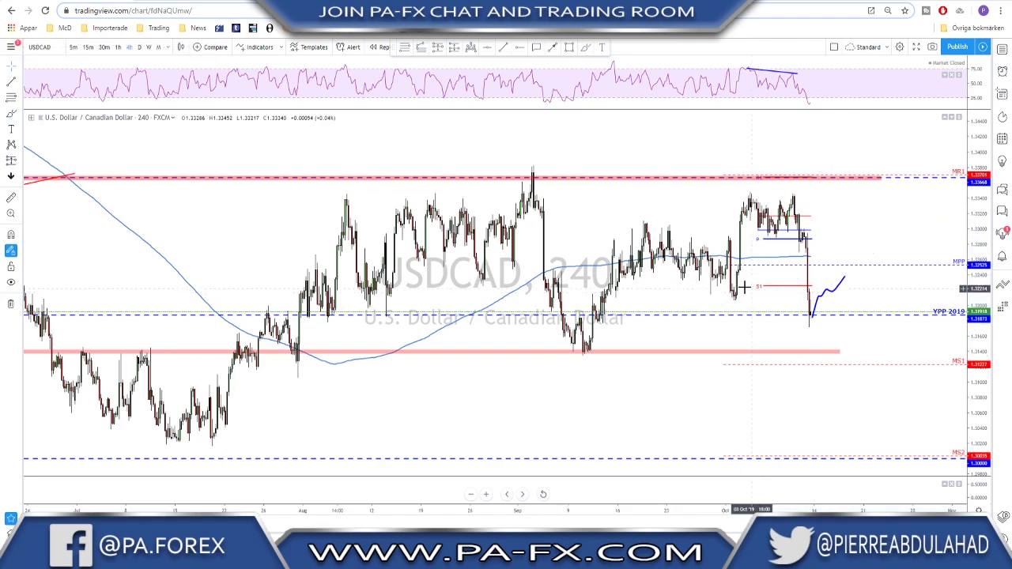
scroll(822, 316, "down", 3)
right_click(882, 330)
left_click(859, 337)
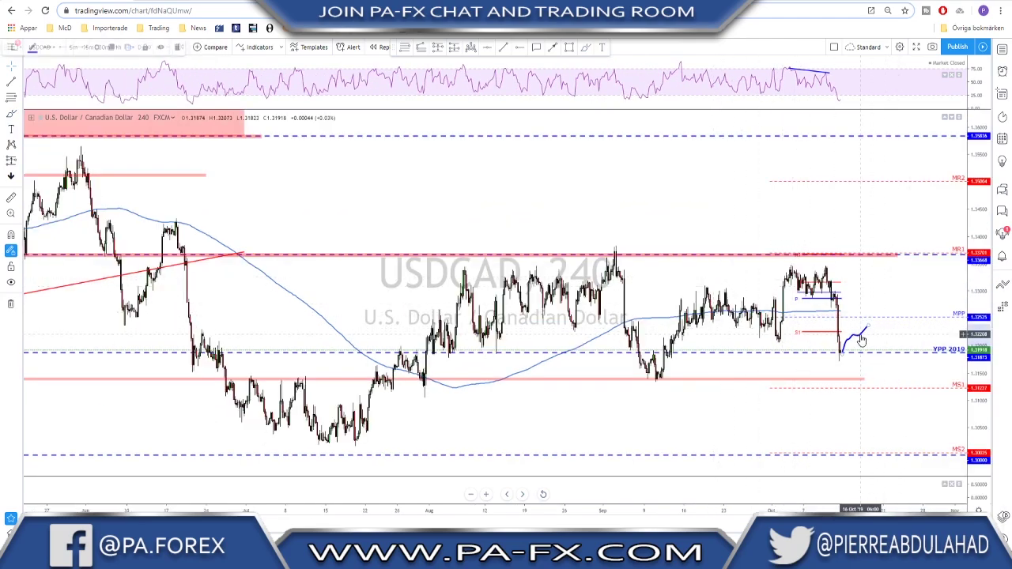
key("Delete")
- Brush a channelled rebound from YPP 2019 to MPP and a drop toward the lower red zone, circle its peak, and undo the drawings
scroll(822, 348, "up", 2)
scroll(747, 290, "up", 2)
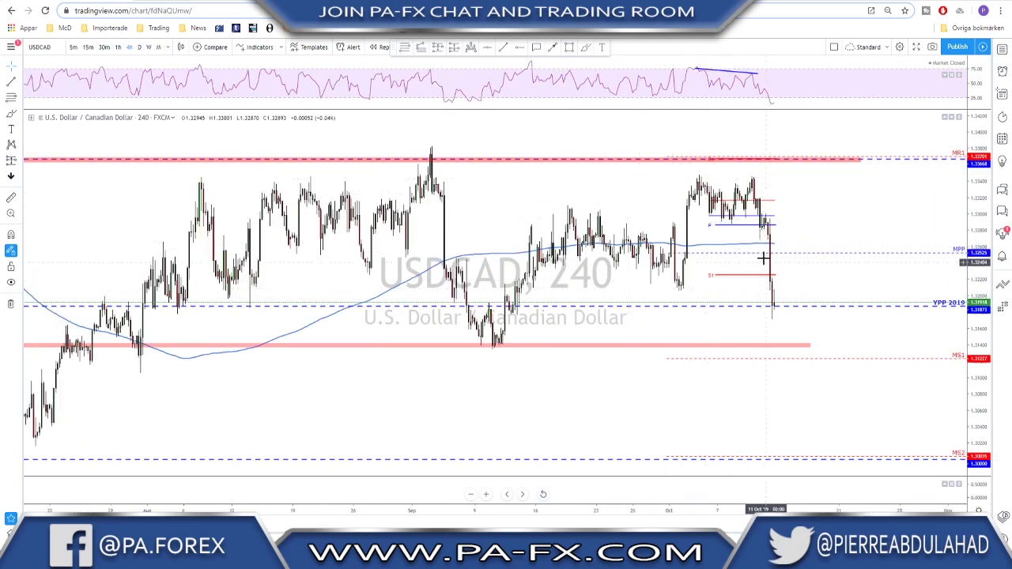
left_click(587, 48)
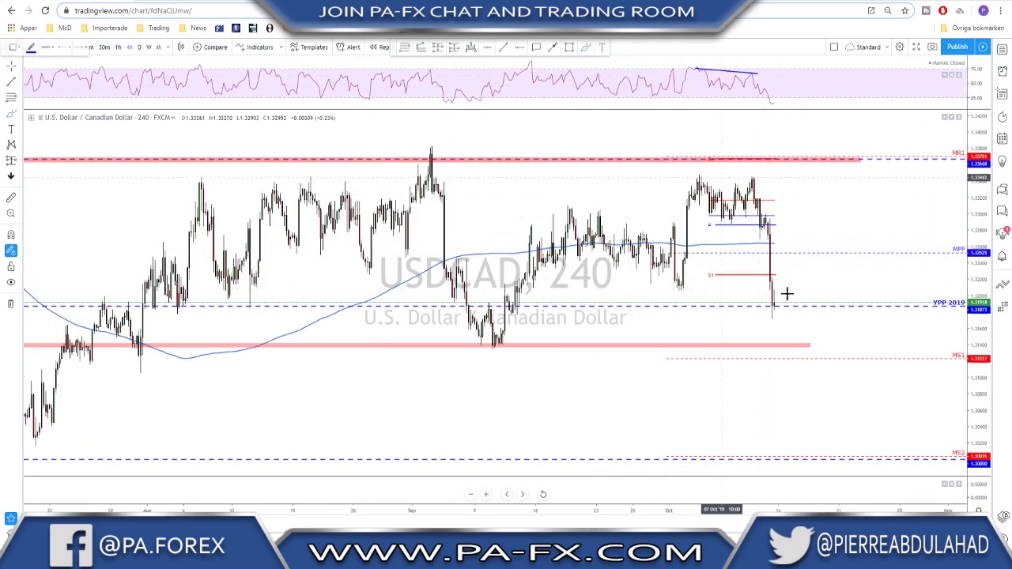
left_click_drag(772, 310, 806, 251)
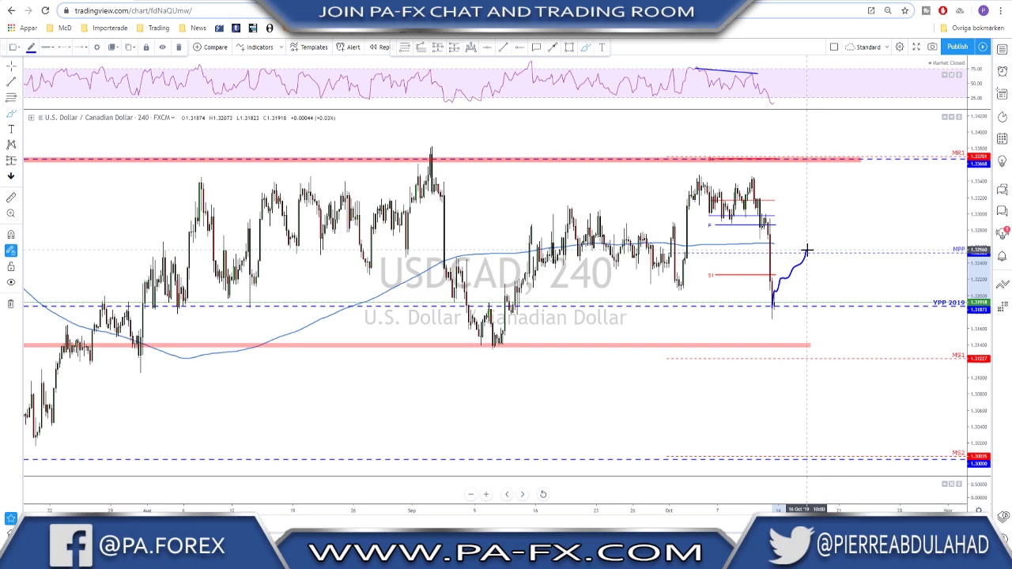
left_click_drag(806, 251, 841, 335)
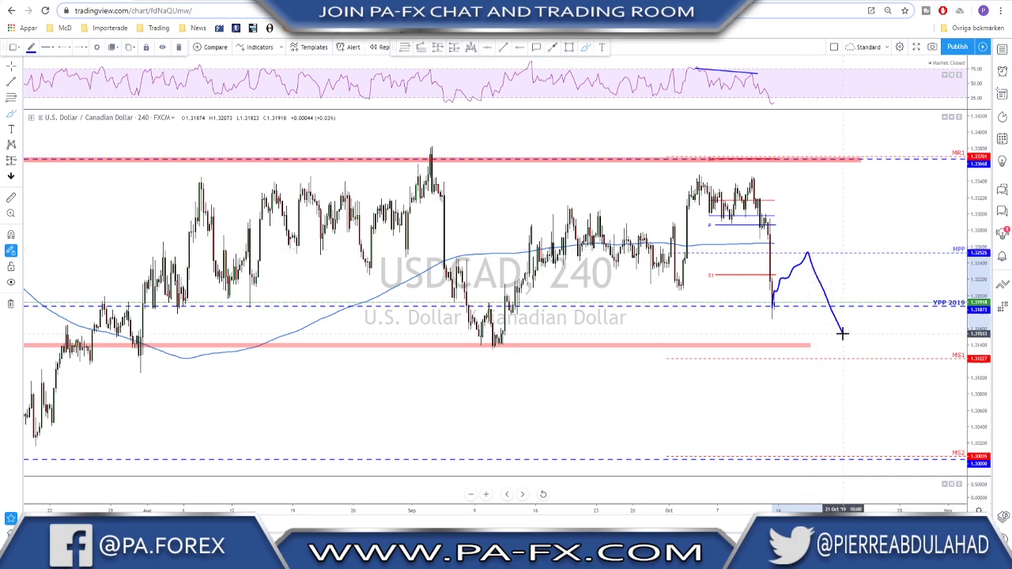
left_click_drag(772, 308, 821, 260)
left_click_drag(765, 287, 805, 247)
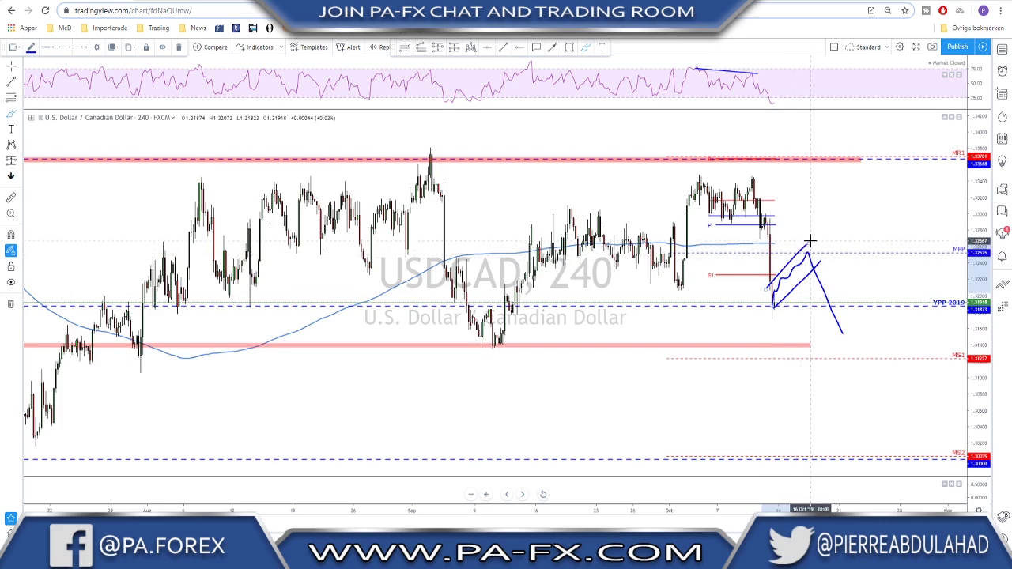
mouse_move(809, 240)
left_mouse_down()
mouse_move(817, 246)
mouse_move(811, 239)
left_mouse_up()
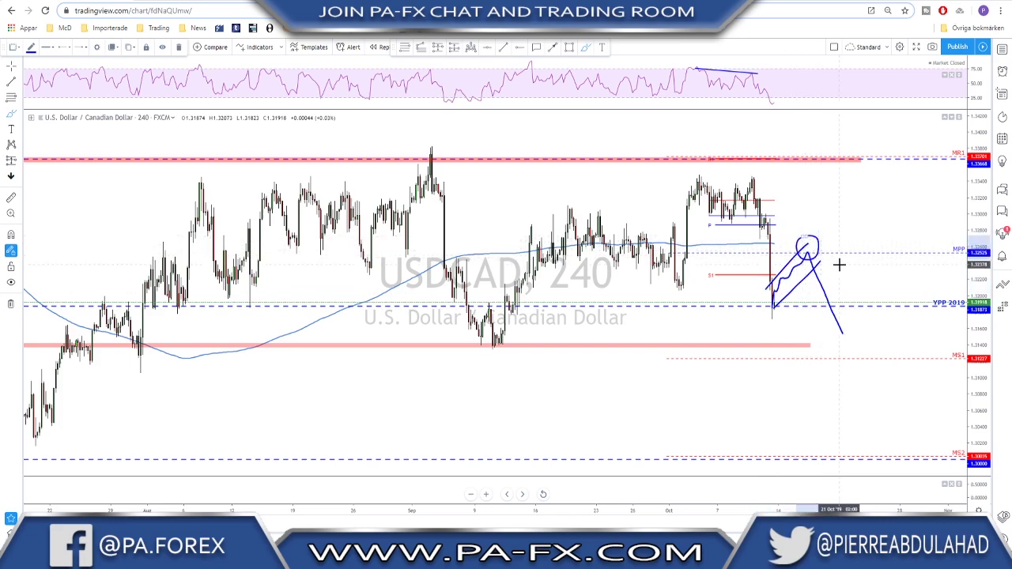
key("ctrl+z")
key("ctrl+z")
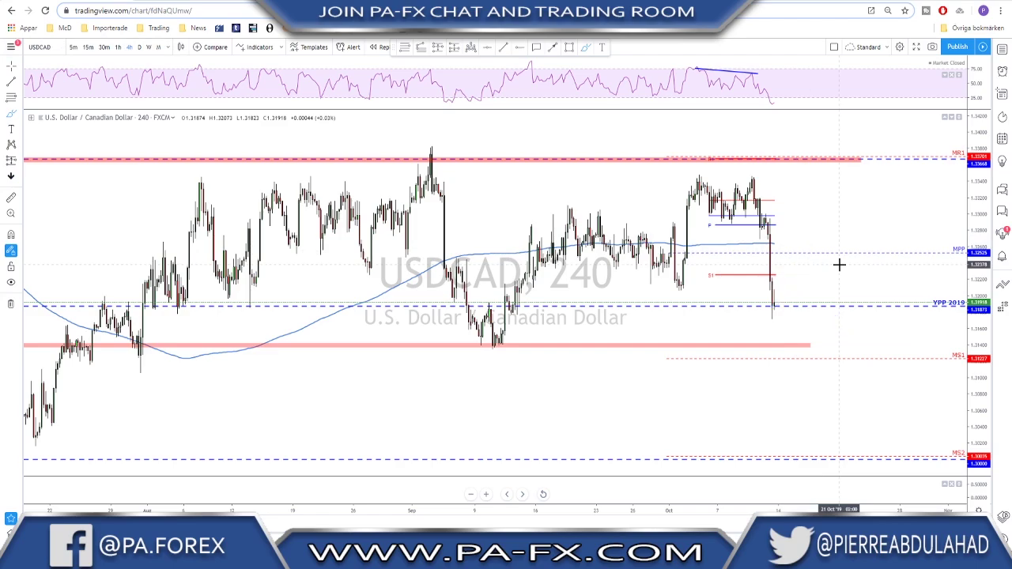
- Switch to the AUDUSD 4-hour chart and enlarge the recent October candles
key("Down")
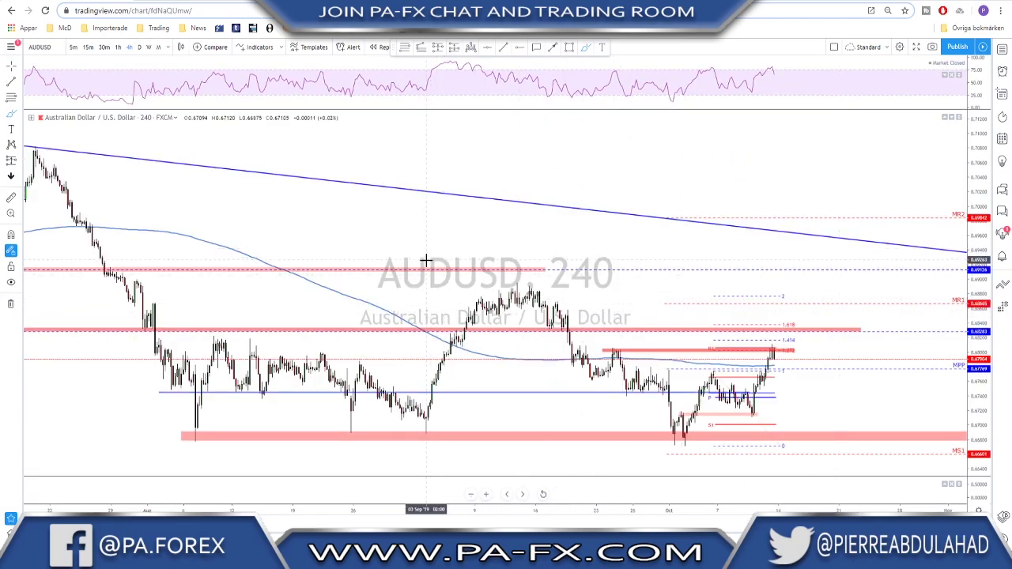
scroll(422, 271, "up", 3)
scroll(468, 289, "up", 3)
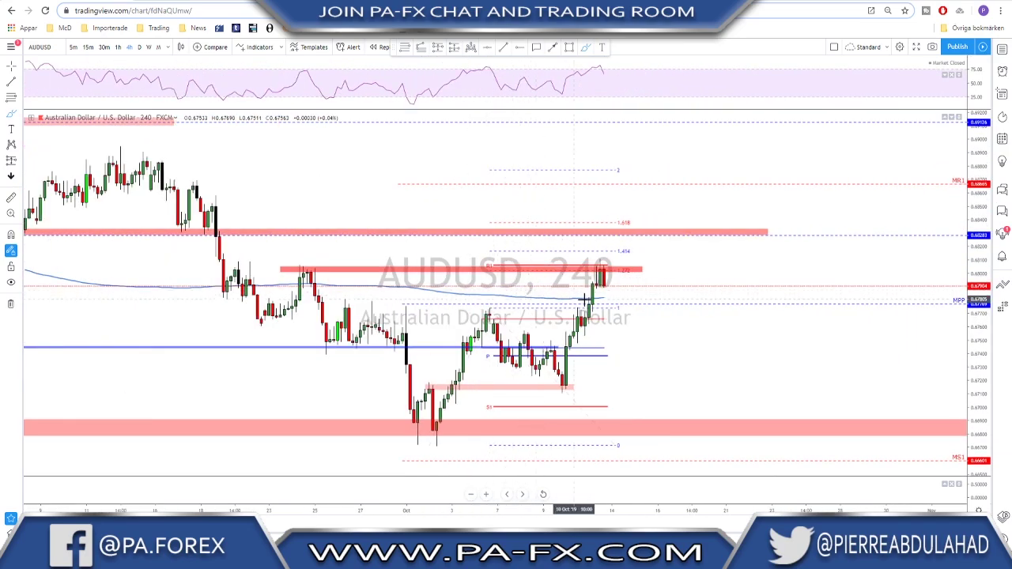
- Add a Fibonacci retracement on AUDUSD from the early October low up to the first October high near MPP
scroll(706, 325, "up", 3)
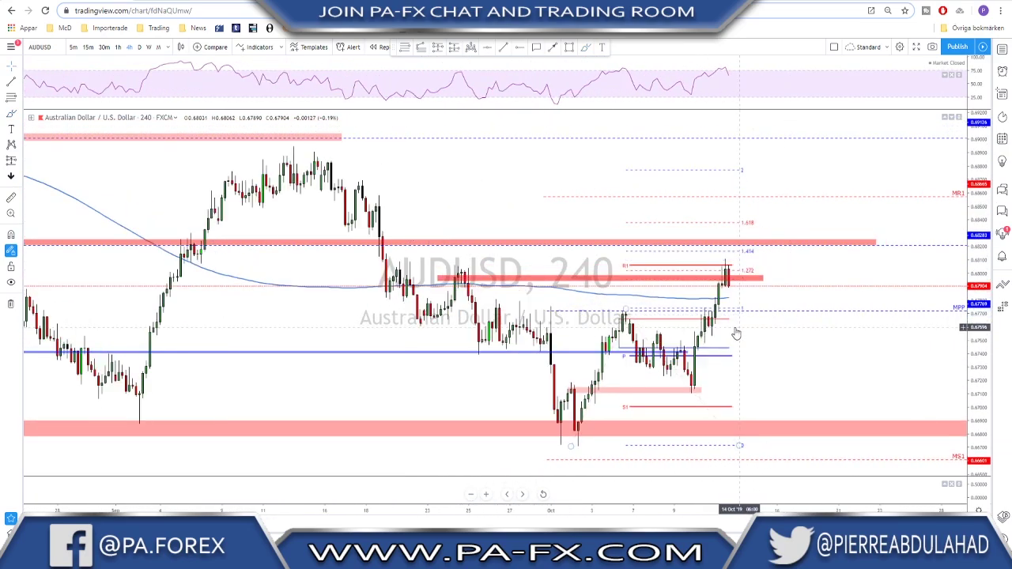
left_click(403, 49)
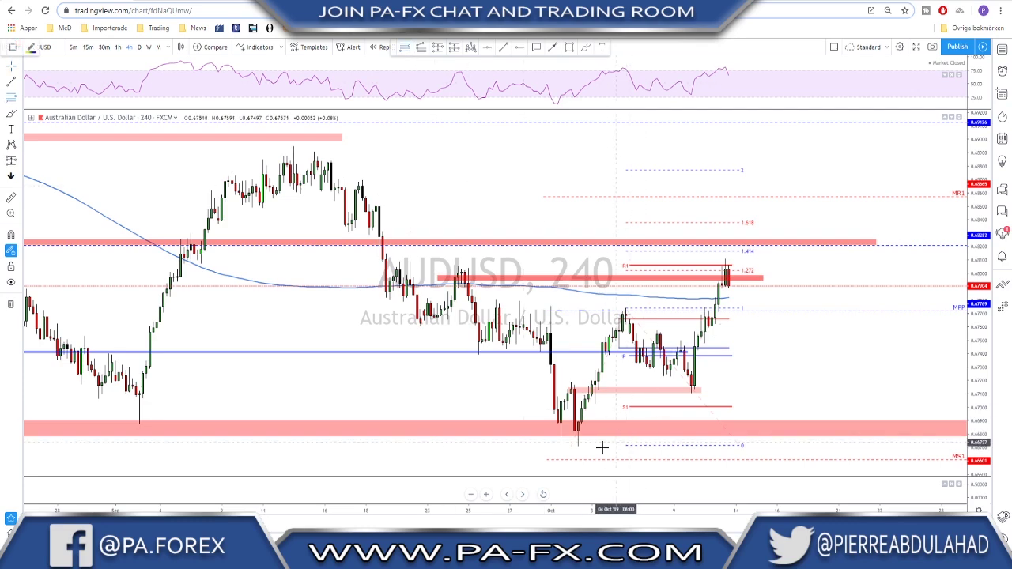
left_click(560, 445)
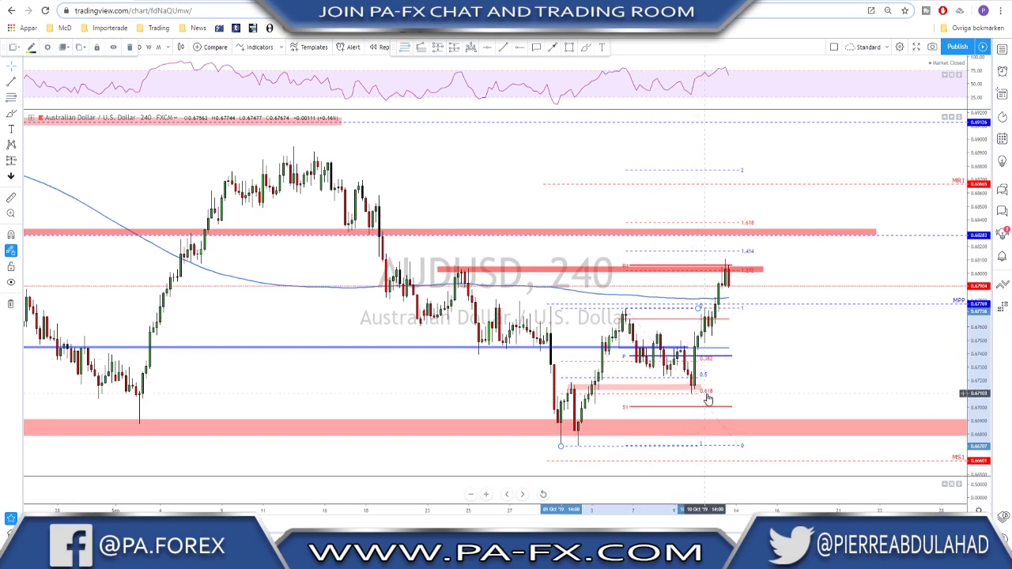
- Brush the October rally, pullback and second rally, circle the 1.272 extension in the red zone, and undo the strokes
left_click(585, 47)
mouse_move(578, 443)
left_mouse_down()
mouse_move(625, 310)
mouse_move(693, 389)
mouse_move(716, 292)
mouse_move(732, 268)
mouse_move(751, 264)
left_mouse_up()
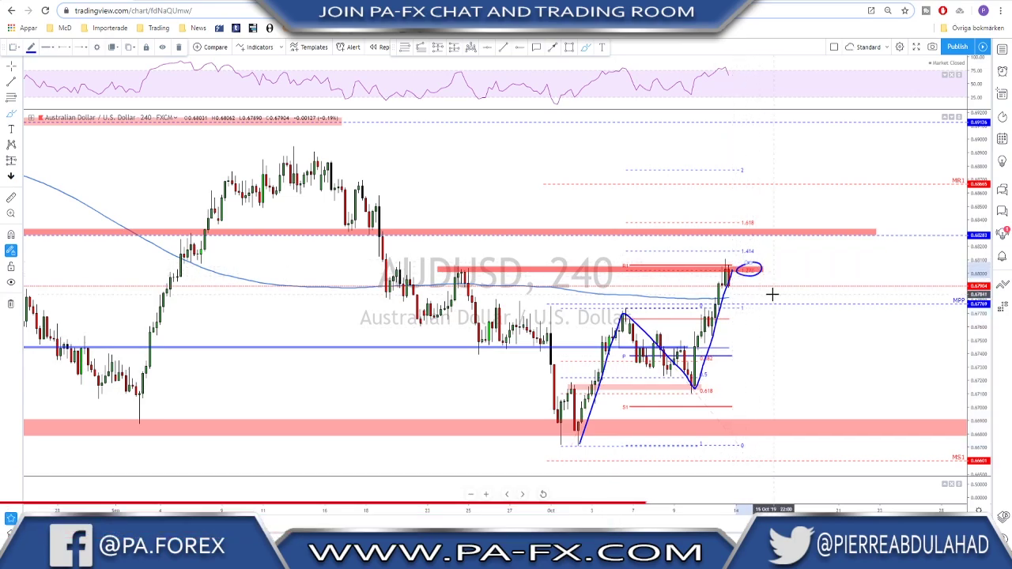
key("ctrl+z")
key("ctrl+z")
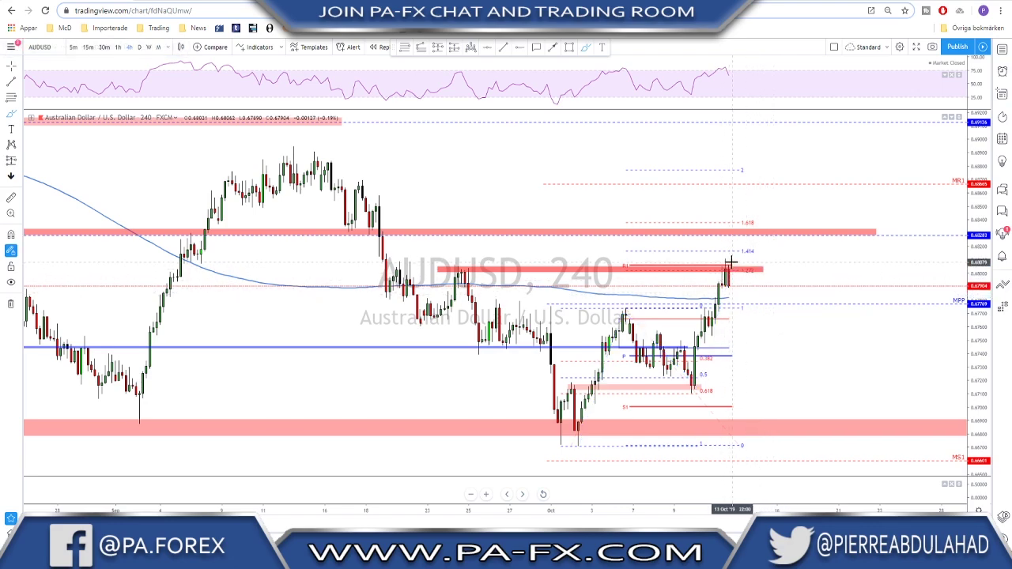
mouse_move(728, 262)
left_mouse_down()
mouse_move(735, 290)
mouse_move(728, 262)
left_mouse_up()
key("ctrl+z")
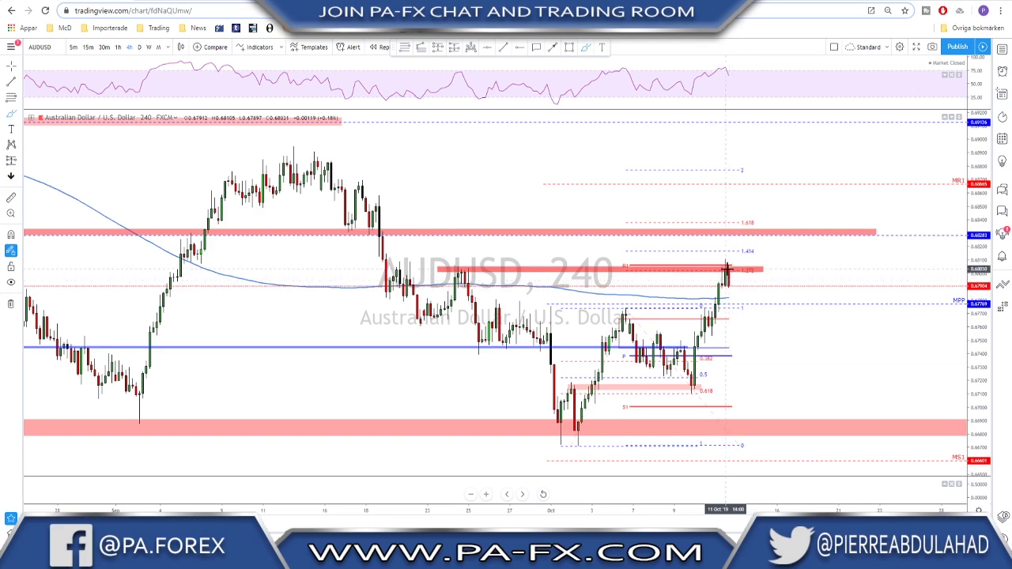
- Brush a pullback to the early October high and a rebound to the upper red zone, circle the turning point, and undo the drawings
left_click_drag(727, 267, 747, 316)
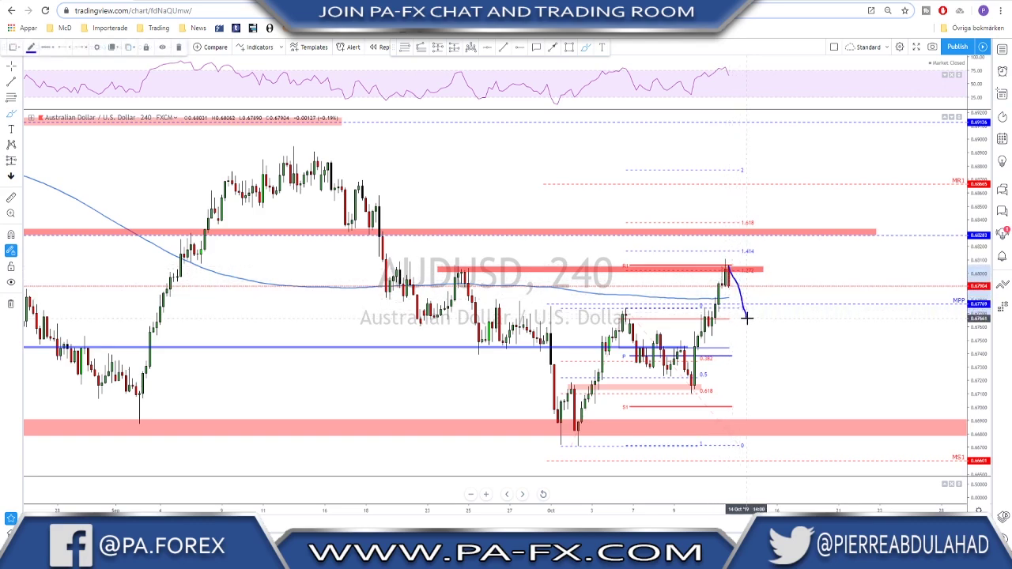
mouse_move(613, 317)
left_mouse_down()
mouse_move(633, 309)
mouse_move(610, 317)
mouse_move(765, 319)
mouse_move(750, 318)
mouse_move(772, 234)
left_mouse_up()
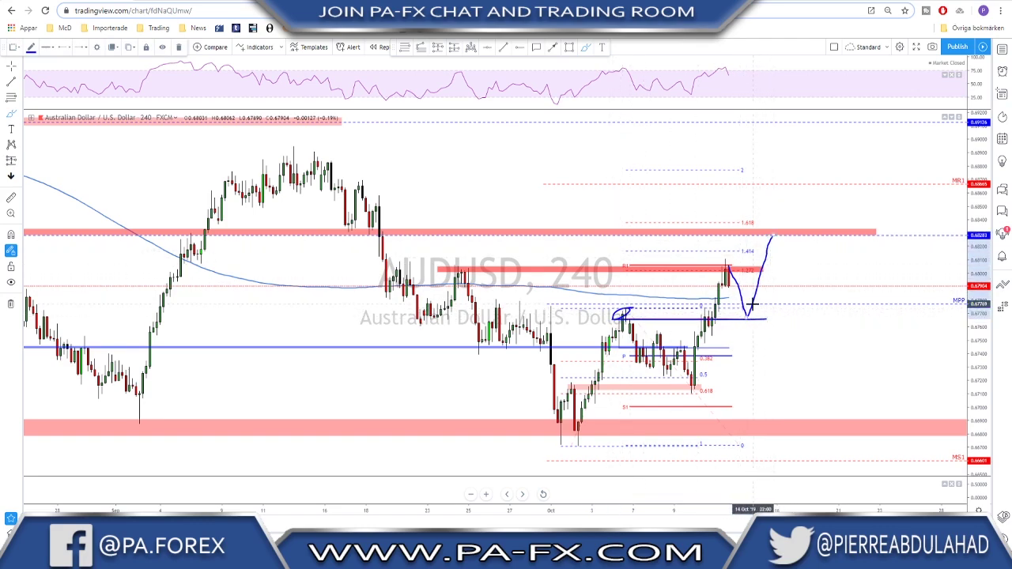
mouse_move(745, 305)
left_mouse_down()
mouse_move(757, 322)
mouse_move(747, 307)
left_mouse_up()
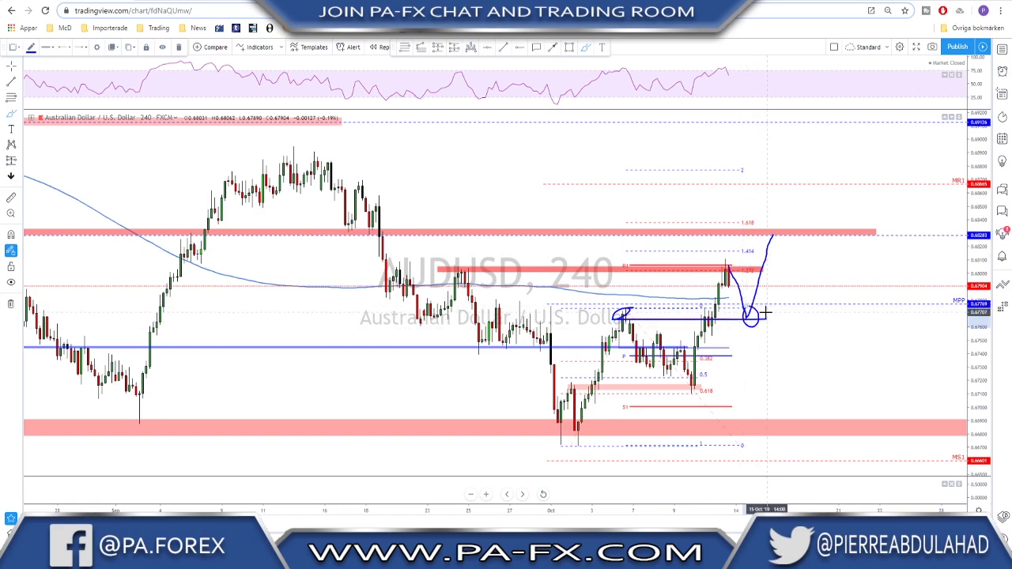
key("ctrl+z")
key("ctrl+z")
key("ctrl+z")
key("ctrl+z")
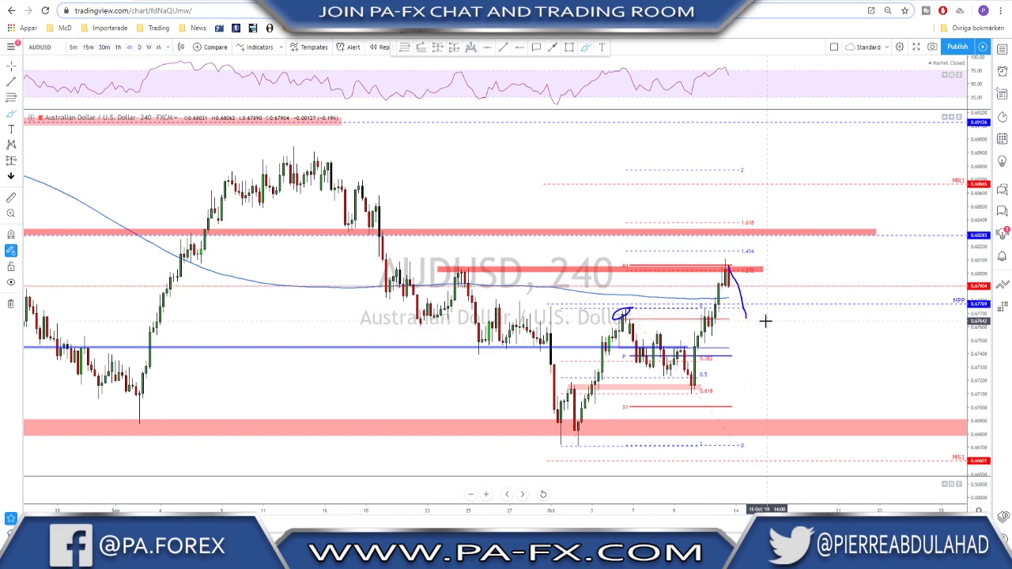
- Switch to the NZDUSD 4-hour chart, brush along the October consolidation range and its lows, and delete the strokes
key("Down")
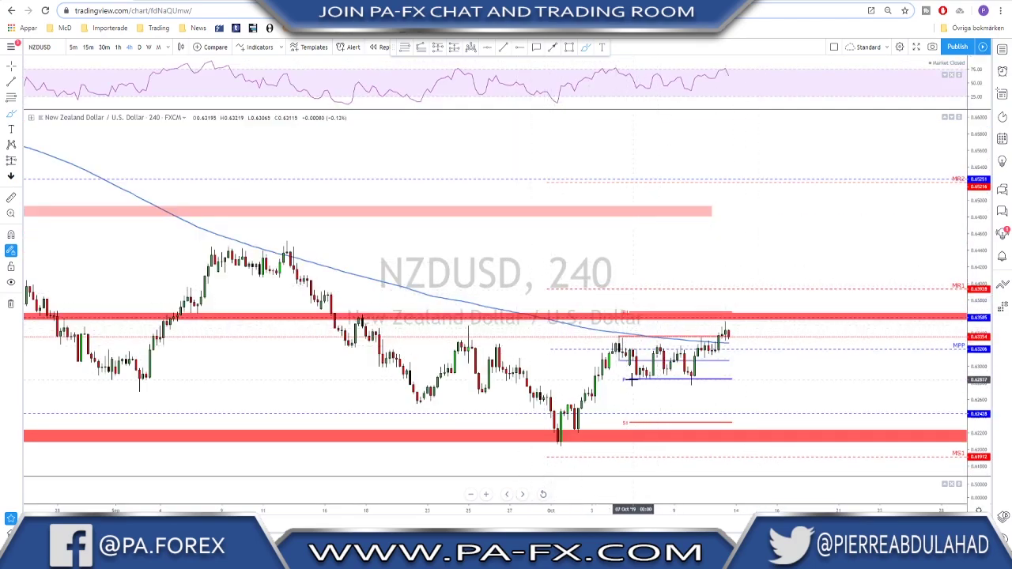
left_click_drag(630, 378, 709, 374)
key("Delete")
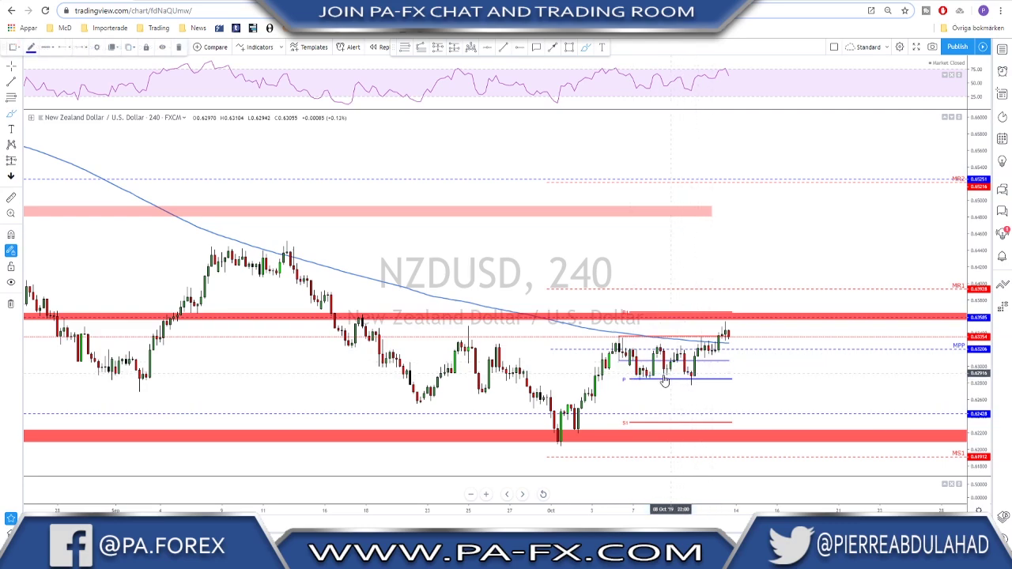
mouse_move(621, 339)
left_mouse_down()
mouse_move(639, 368)
mouse_move(660, 352)
mouse_move(670, 371)
mouse_move(681, 346)
mouse_move(693, 376)
left_mouse_up()
key("Delete")
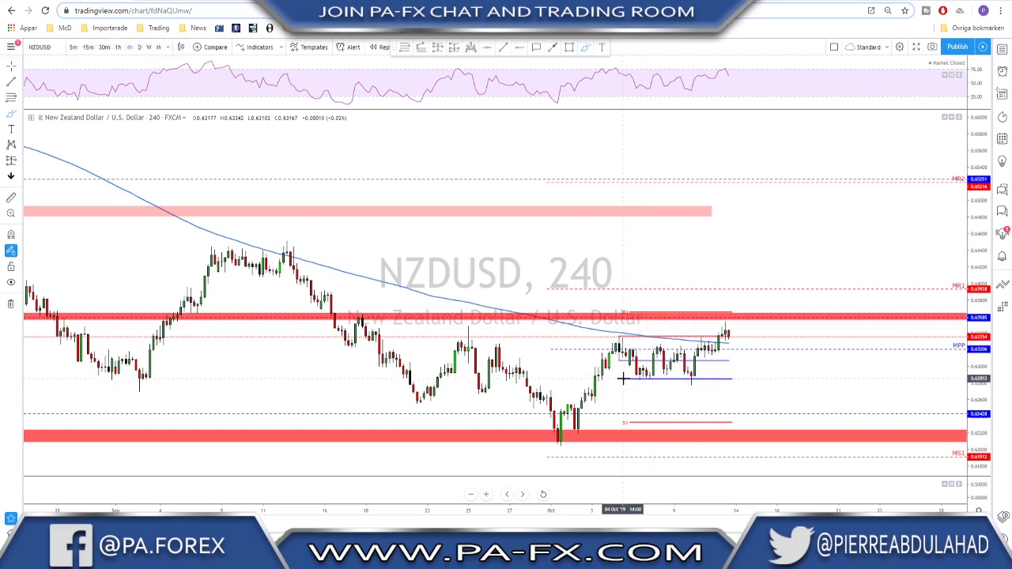
left_click_drag(624, 378, 800, 372)
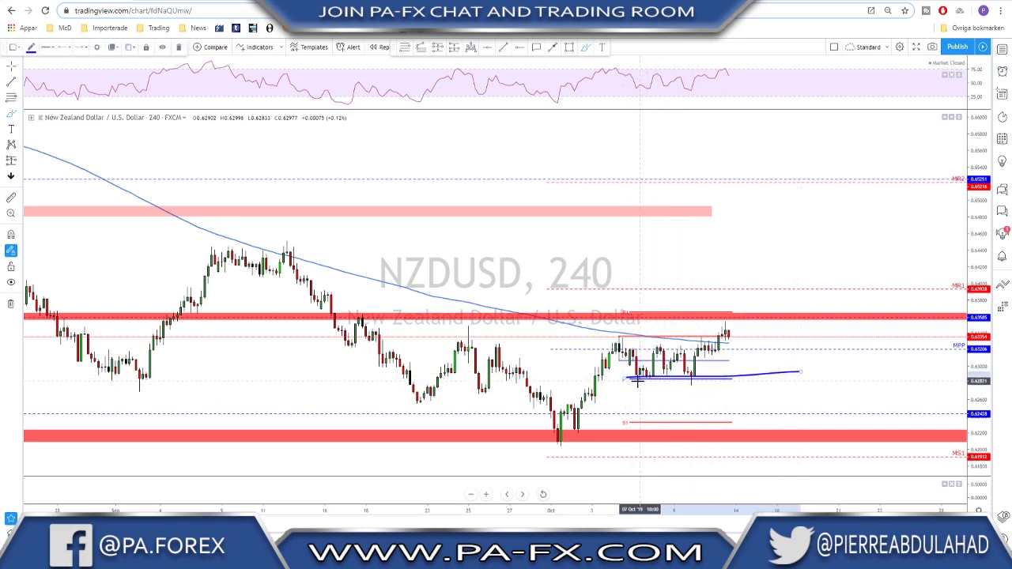
key("Delete")
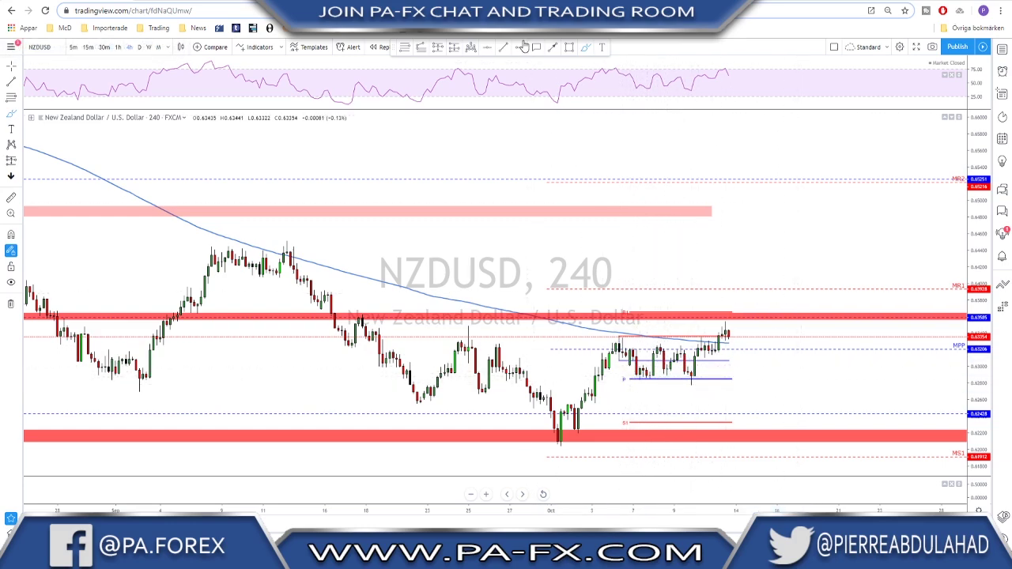
- Draw a thin red rectangle zone under the October consolidation lows, from 4 Oct to 17 Oct, at about 0.62774 to 0.62874
left_click(570, 47)
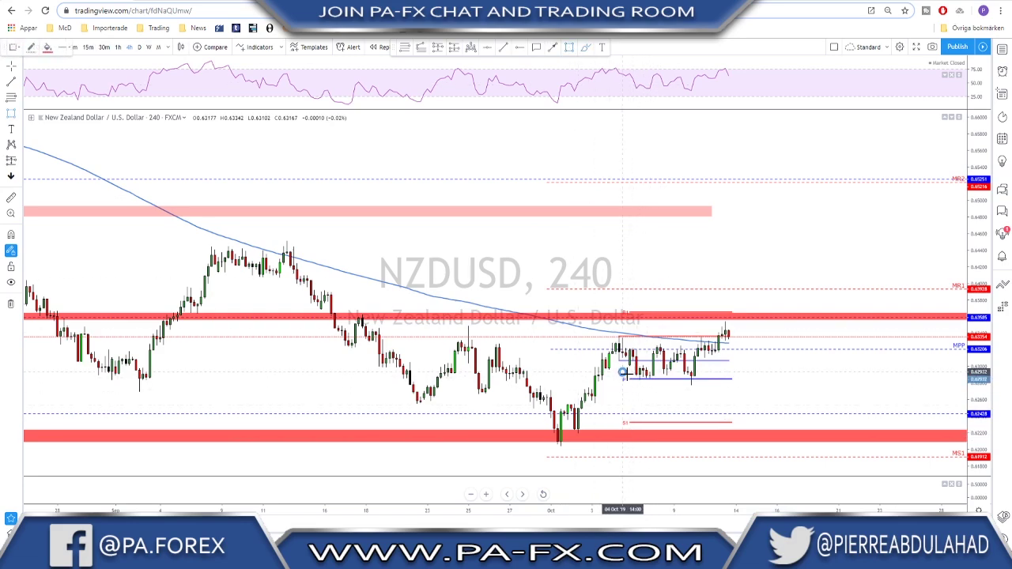
mouse_move(623, 372)
left_mouse_down()
mouse_move(807, 388)
mouse_move(808, 377)
left_mouse_up()
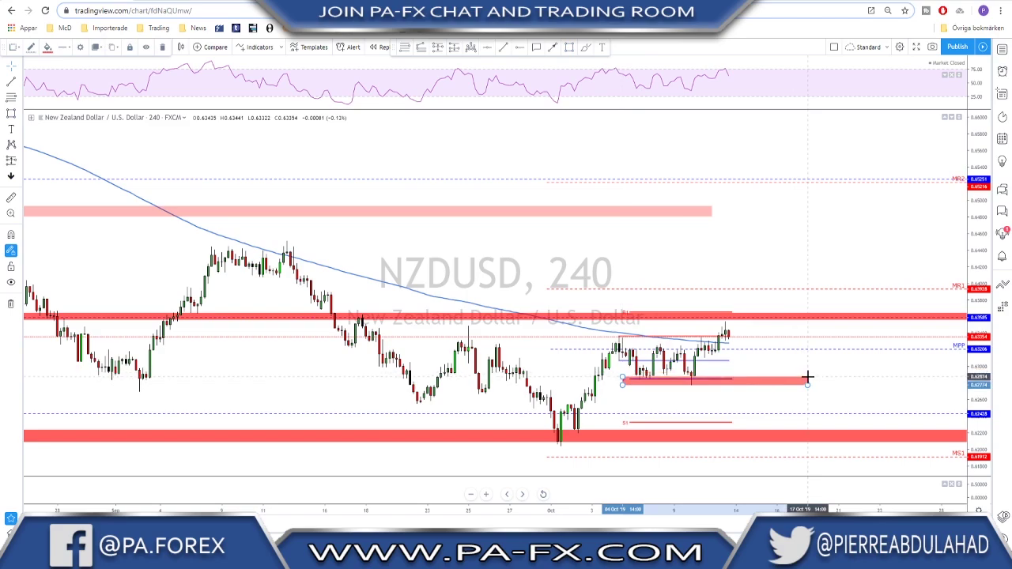
scroll(735, 361, "up", 1)
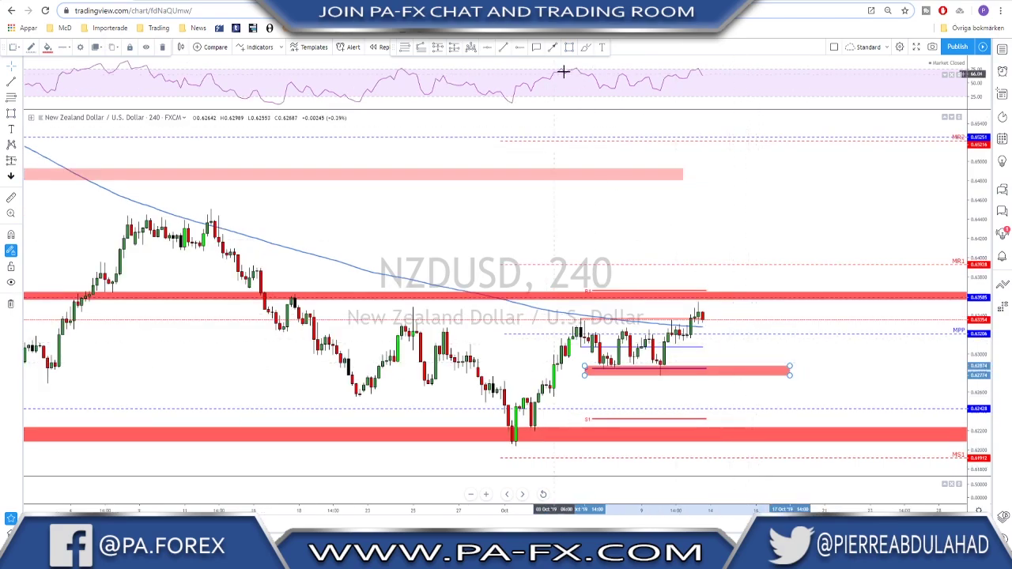
- Brush two pullback-and-rally scenarios from MPP and from the new red zone, circle both turning points, and undo the strokes
left_click(585, 47)
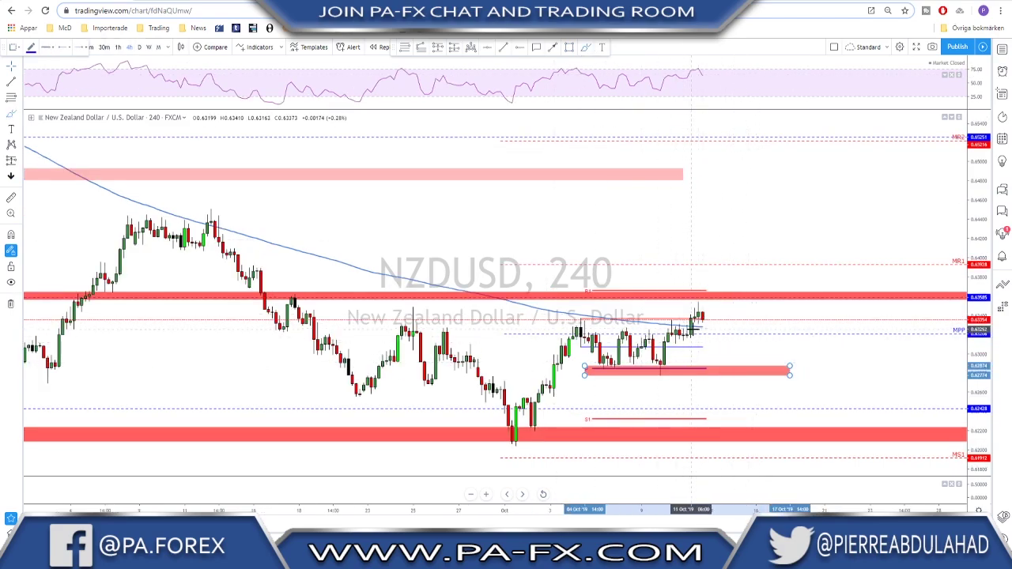
mouse_move(699, 308)
left_mouse_down()
mouse_move(706, 321)
mouse_move(728, 281)
left_mouse_up()
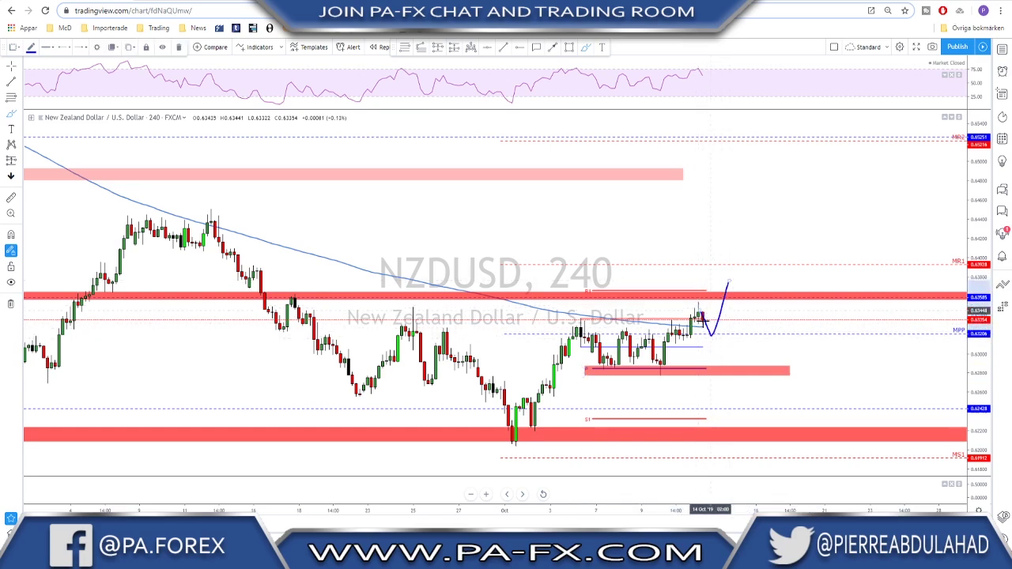
mouse_move(714, 328)
left_mouse_down()
mouse_move(720, 370)
mouse_move(748, 282)
left_mouse_up()
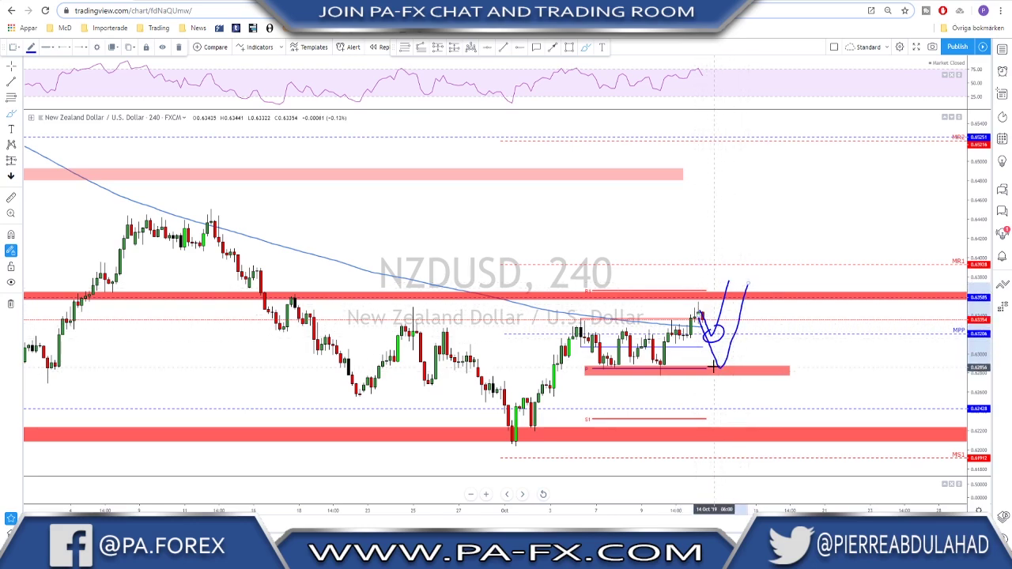
left_click_drag(719, 362, 721, 363)
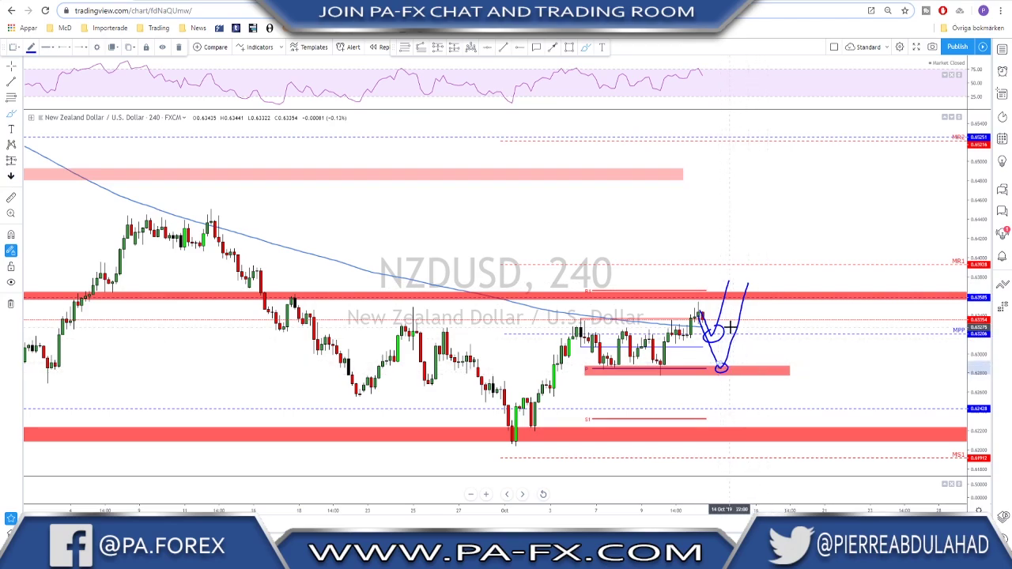
key("ctrl+z")
key("ctrl+z")
key("ctrl+z")
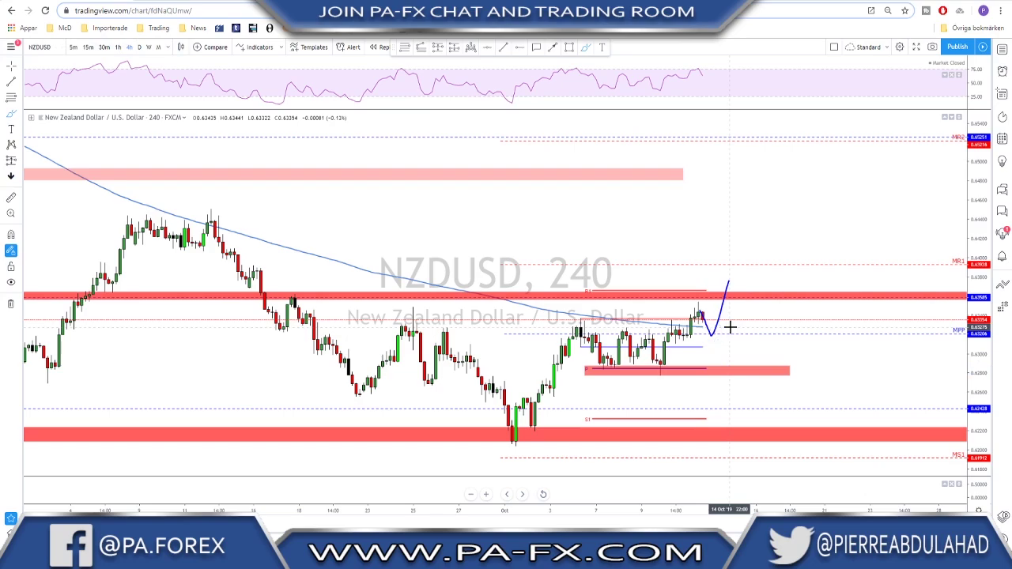
scroll(727, 324, "down", 3)
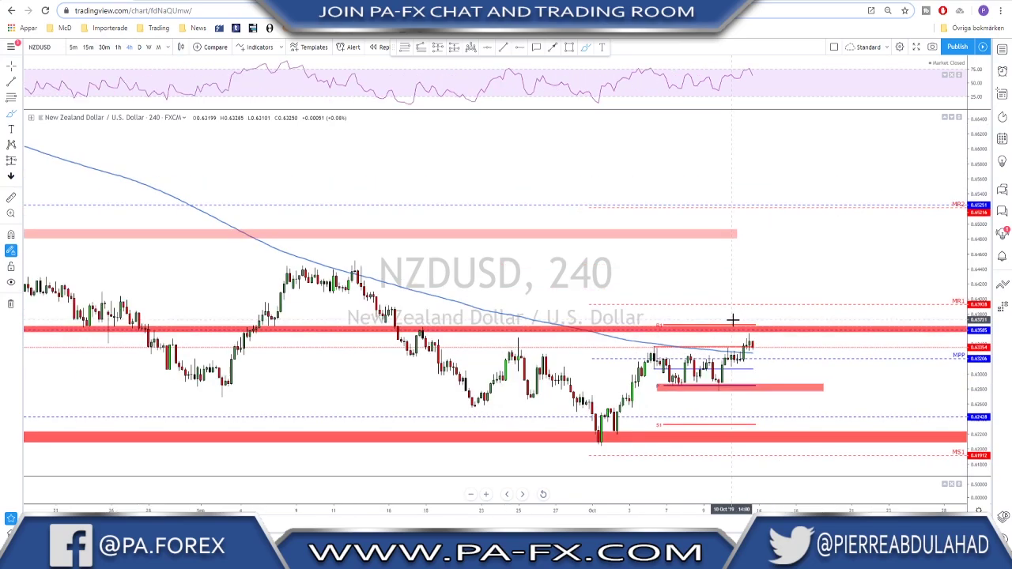
- Compare NZDUSD with AUDUSD, and on AUDUSD brush the October rally, pullback and second rally to the red zone, circling the first peak
key("Down")
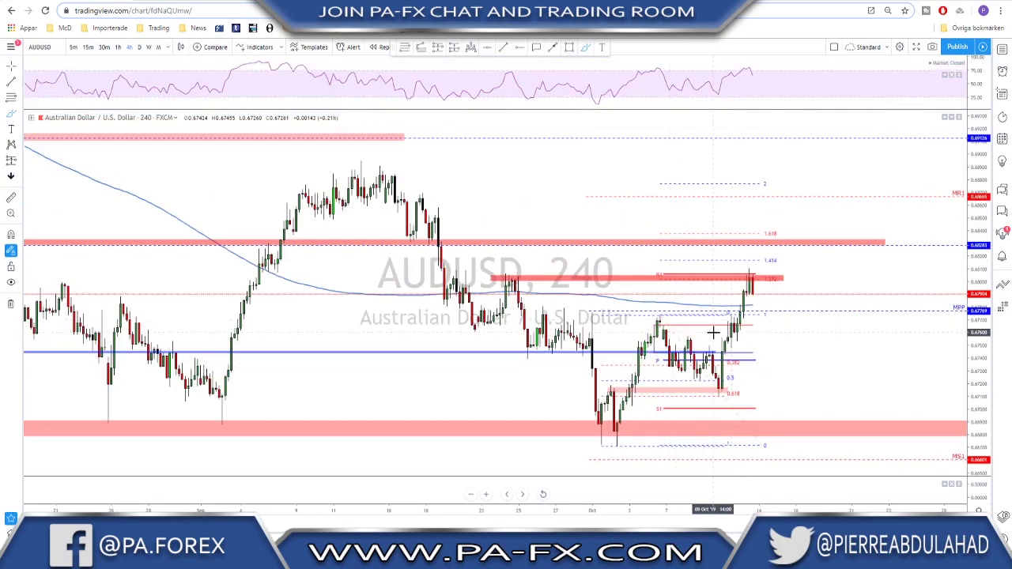
key("Up")
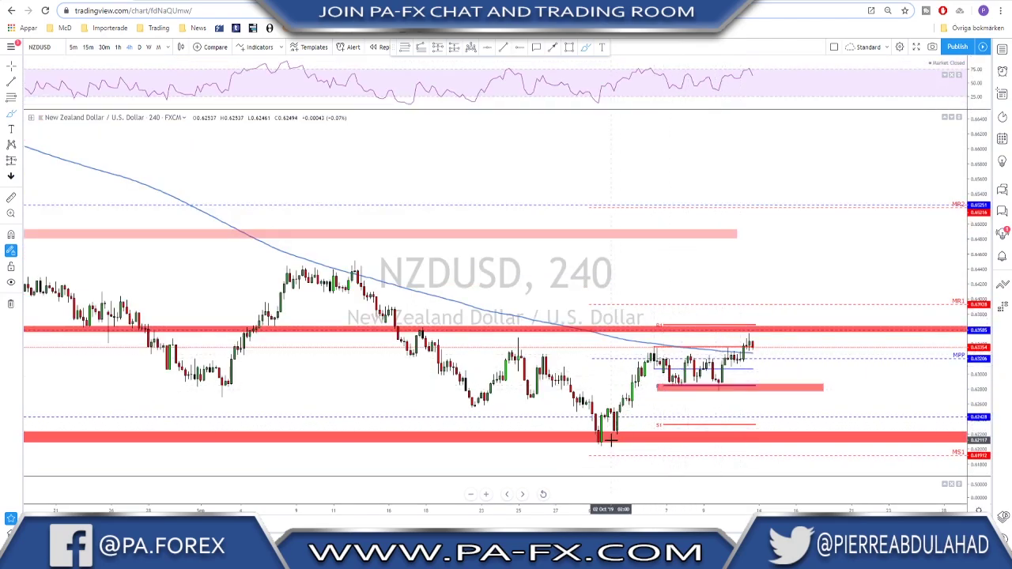
key("space")
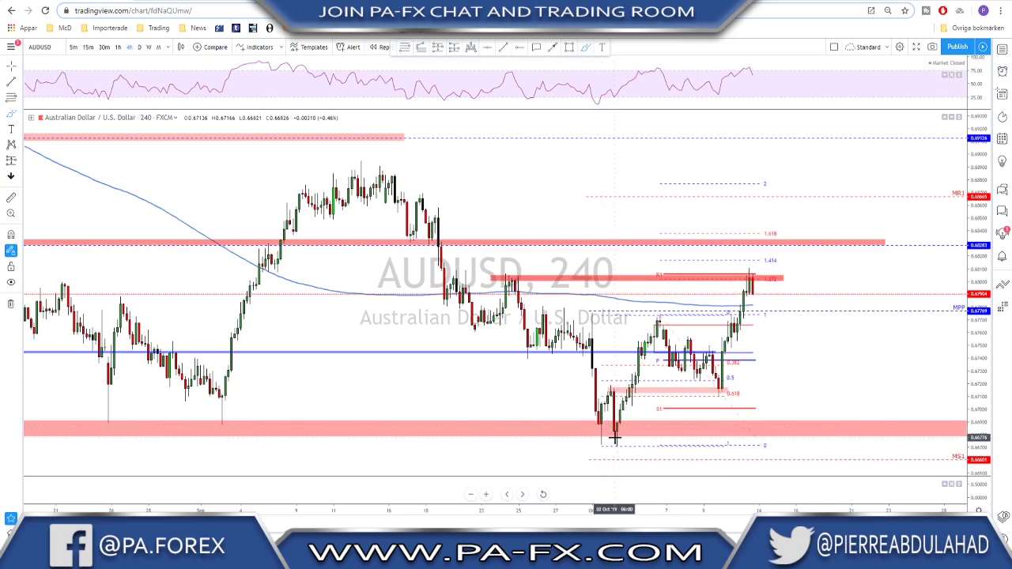
mouse_move(614, 439)
left_mouse_down()
mouse_move(661, 310)
mouse_move(719, 387)
left_mouse_up()
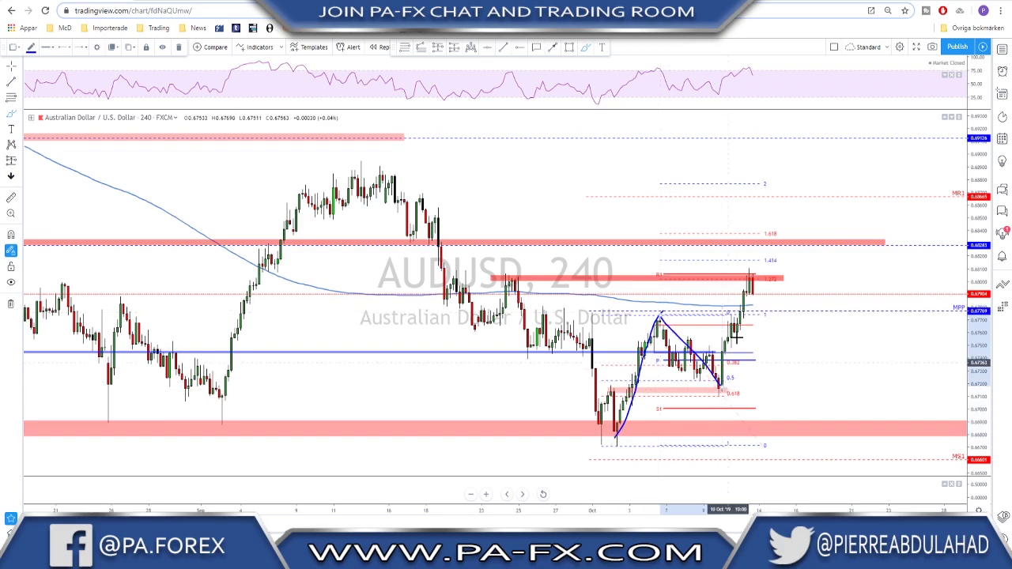
mouse_move(670, 311)
left_mouse_down()
mouse_move(656, 328)
mouse_move(672, 314)
left_mouse_up()
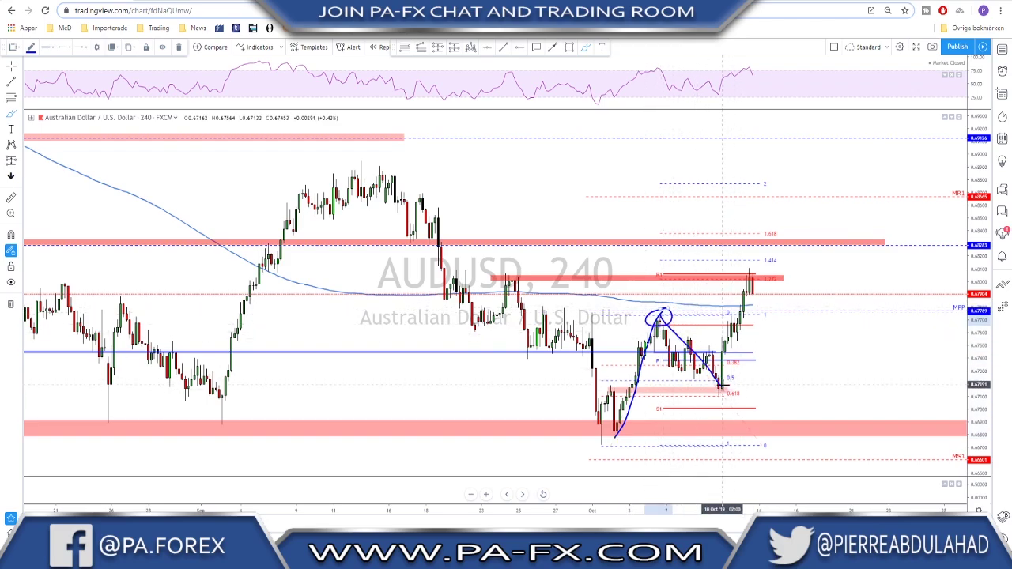
left_click_drag(721, 386, 750, 280)
- On NZDUSD, brush the October rally, sideways swings and a breakout above MR1, and delete the stroke
key("Down")
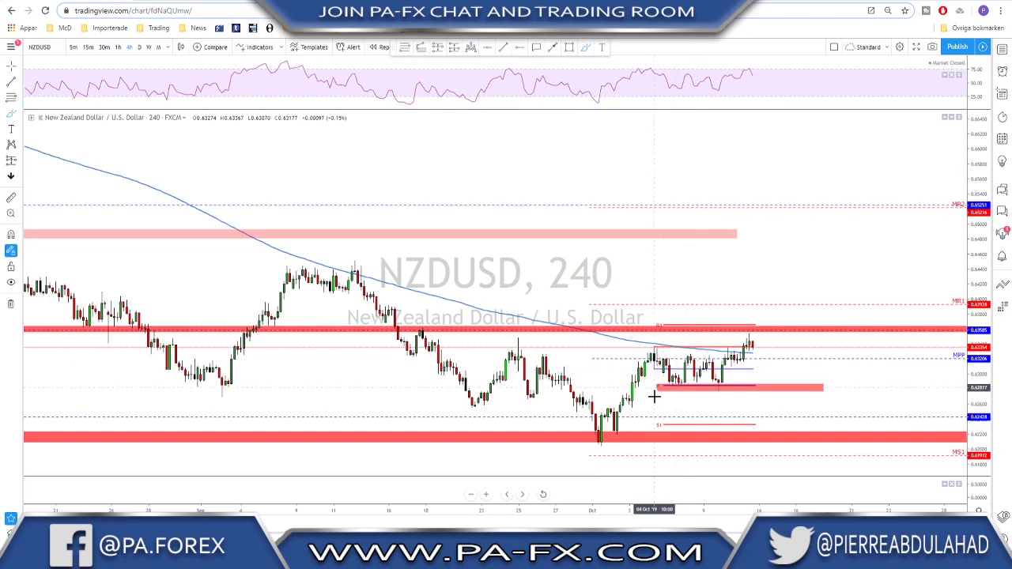
mouse_move(602, 441)
left_mouse_down()
mouse_move(651, 345)
mouse_move(672, 379)
mouse_move(691, 360)
mouse_move(714, 377)
mouse_move(744, 362)
mouse_move(749, 342)
mouse_move(761, 381)
mouse_move(782, 290)
left_mouse_up()
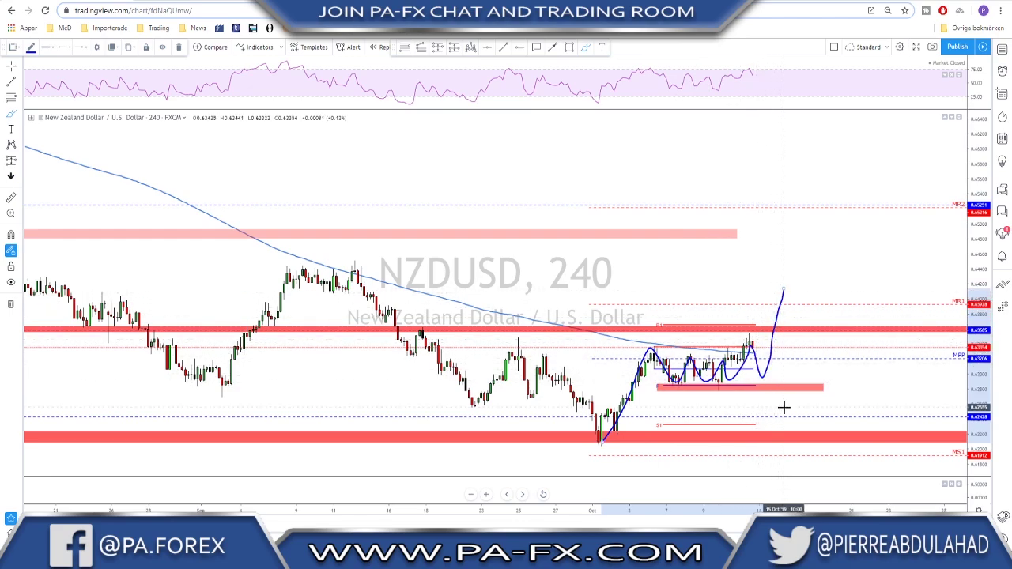
key("Delete")
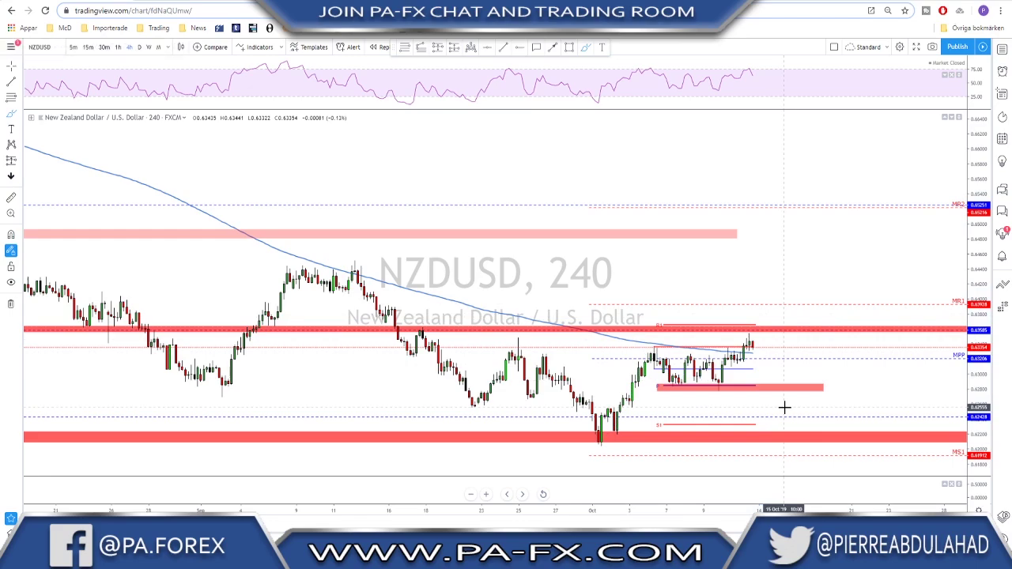
- Remove the circle around the first October peak on AUDUSD, and return to the NZDUSD chart
key("Up")
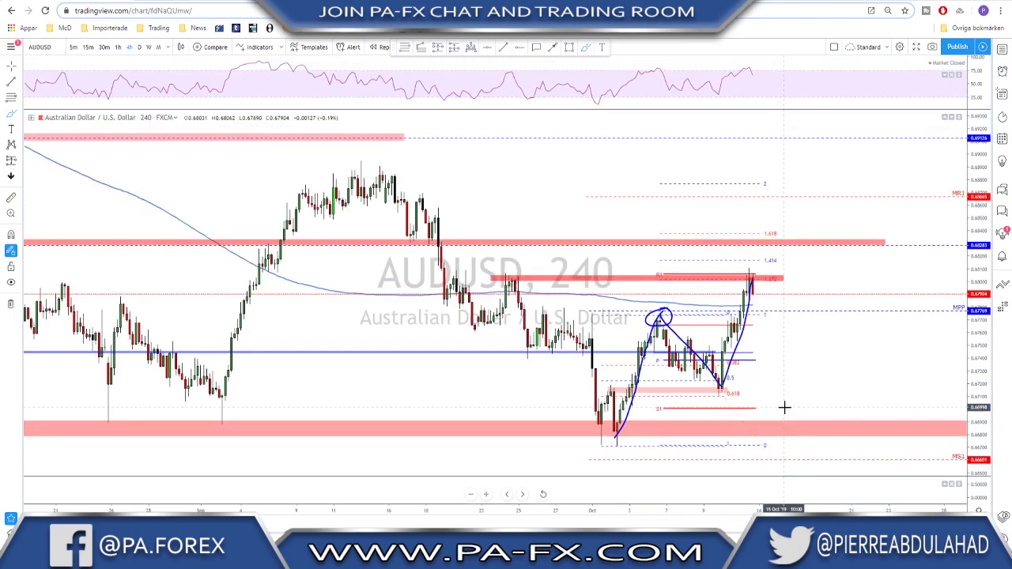
left_click(673, 319)
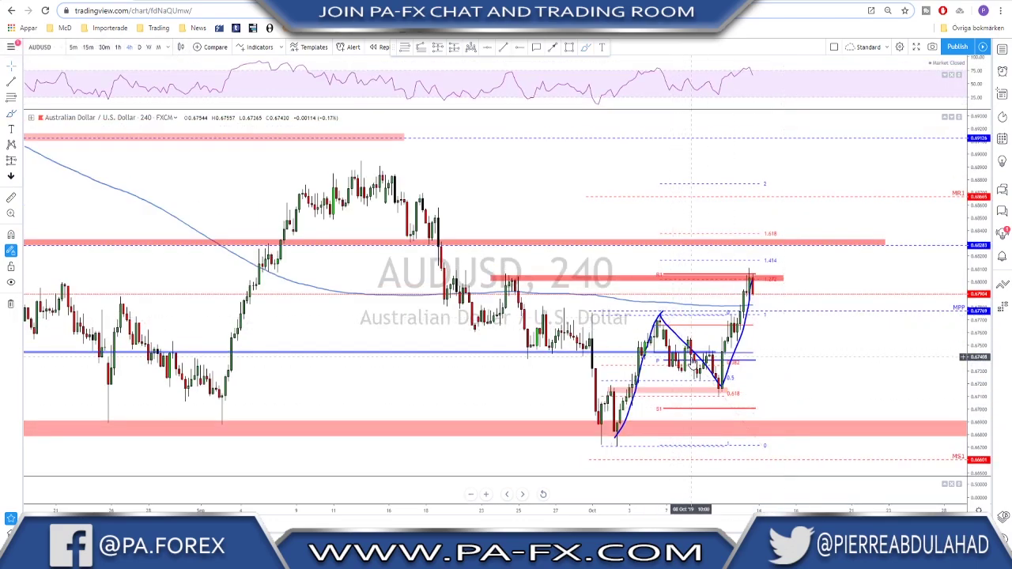
key("Up")
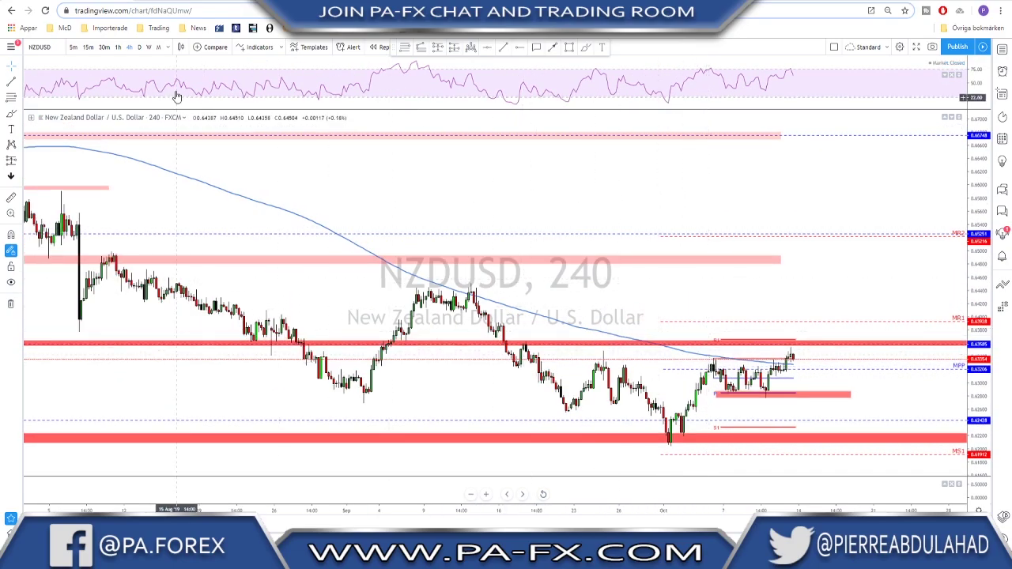
- Switch NZDUSD to the daily timeframe and compare the recent lows at the lower red zone with the 2015 lows
left_click(140, 46)
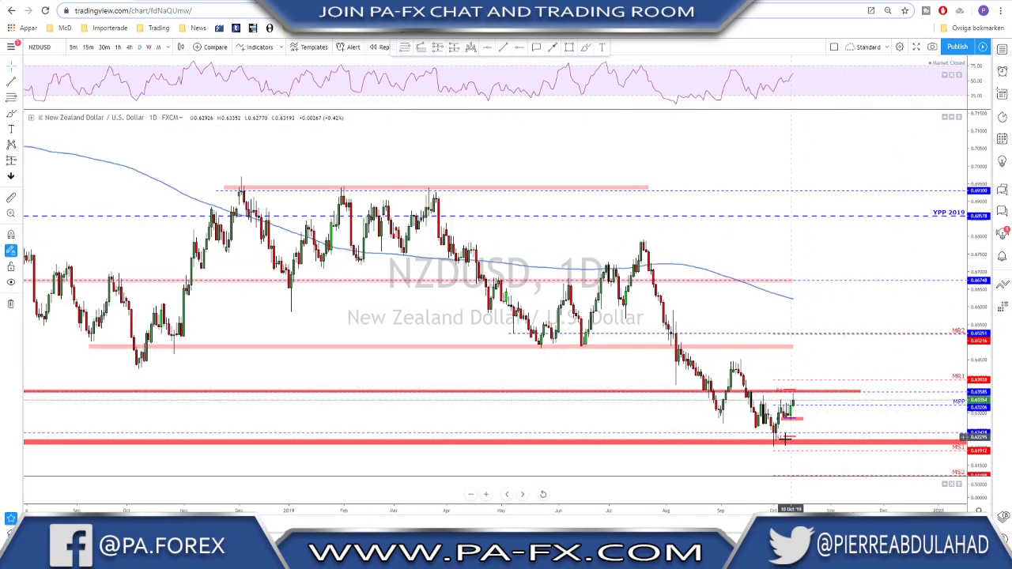
scroll(595, 452, "down", 3)
scroll(451, 447, "down", 3)
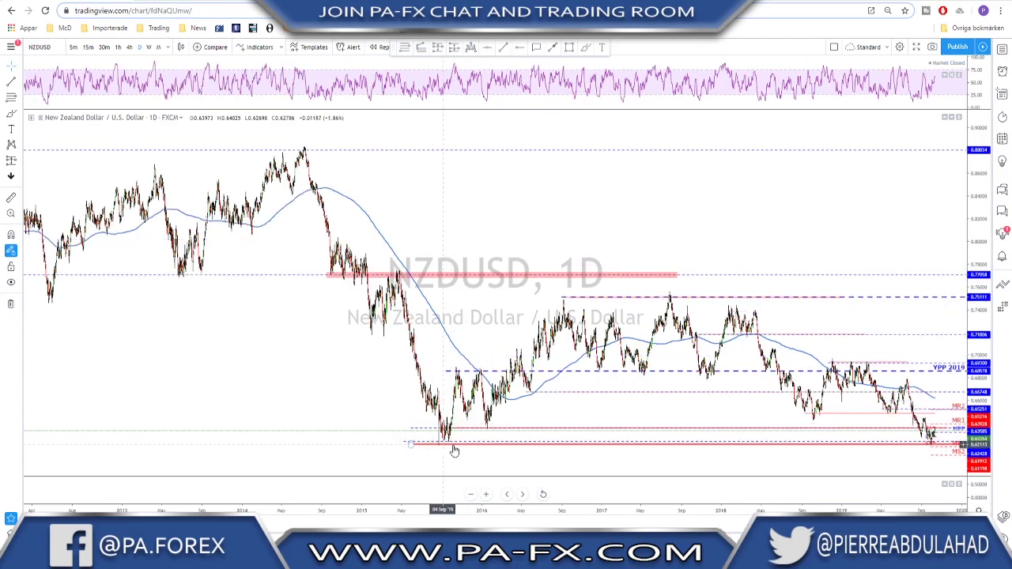
scroll(474, 448, "up", 10)
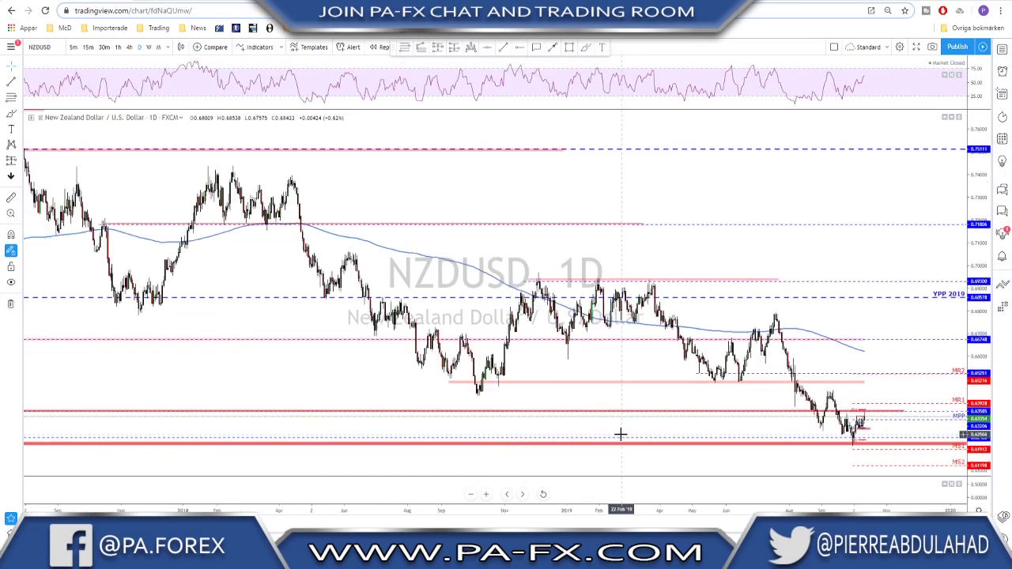
scroll(742, 452, "up", 2)
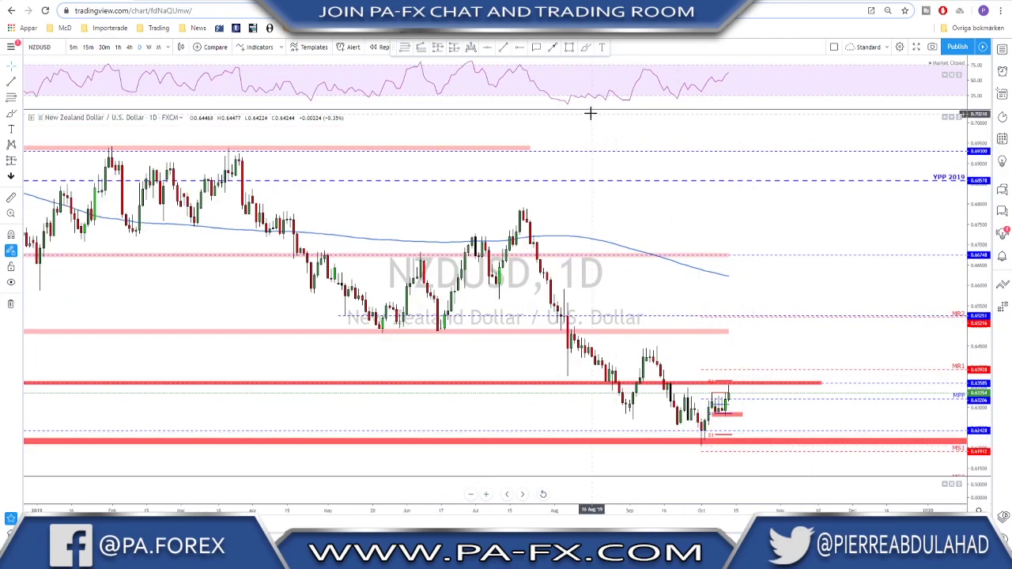
- Brush arcs under the late-September low, the early-October low and the latest October low to outline an inverse head and shoulders
left_click(586, 47)
scroll(730, 347, "up", 1)
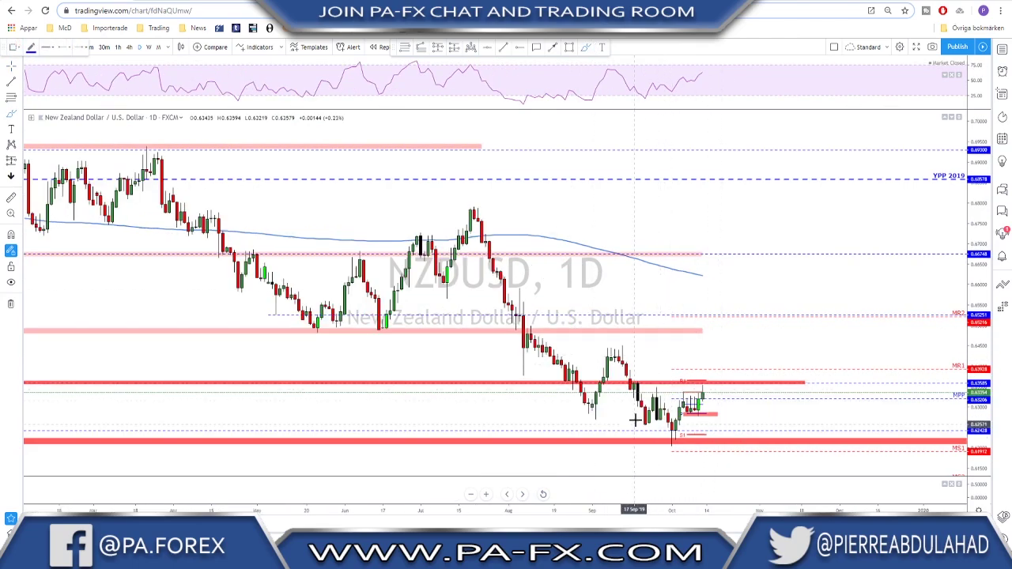
mouse_move(635, 423)
left_mouse_down()
mouse_move(656, 426)
mouse_move(686, 453)
left_mouse_up()
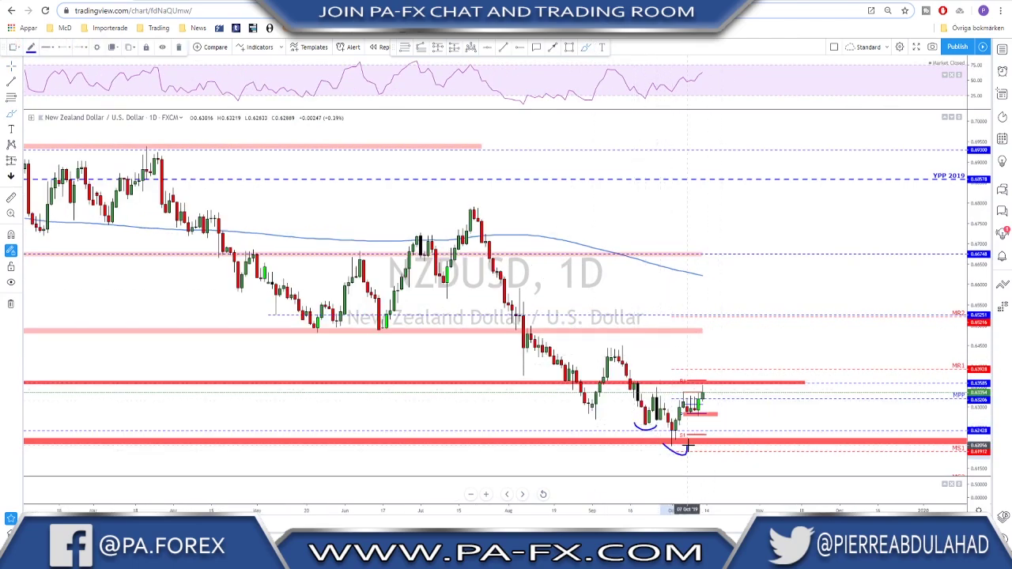
left_click_drag(685, 410, 703, 411)
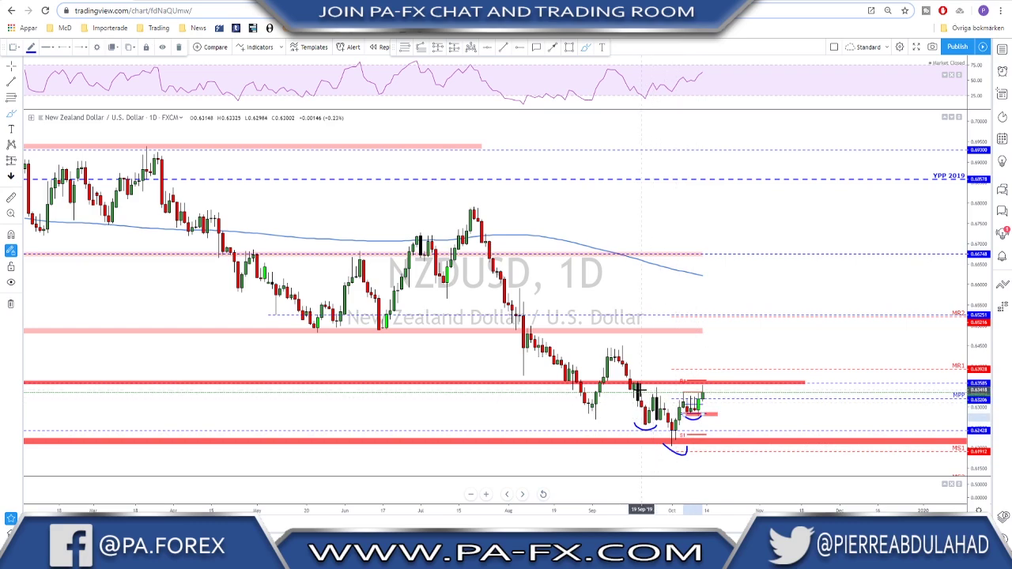
- Brush a neckline, a breakout-and-retest path and a line at the circled September high, and undo all the pattern strokes
mouse_move(647, 390)
left_mouse_down()
mouse_move(745, 389)
mouse_move(706, 374)
mouse_move(722, 355)
left_mouse_up()
left_click_drag(599, 348, 770, 346)
mouse_move(628, 342)
left_mouse_down()
mouse_move(624, 358)
mouse_move(628, 340)
left_mouse_up()
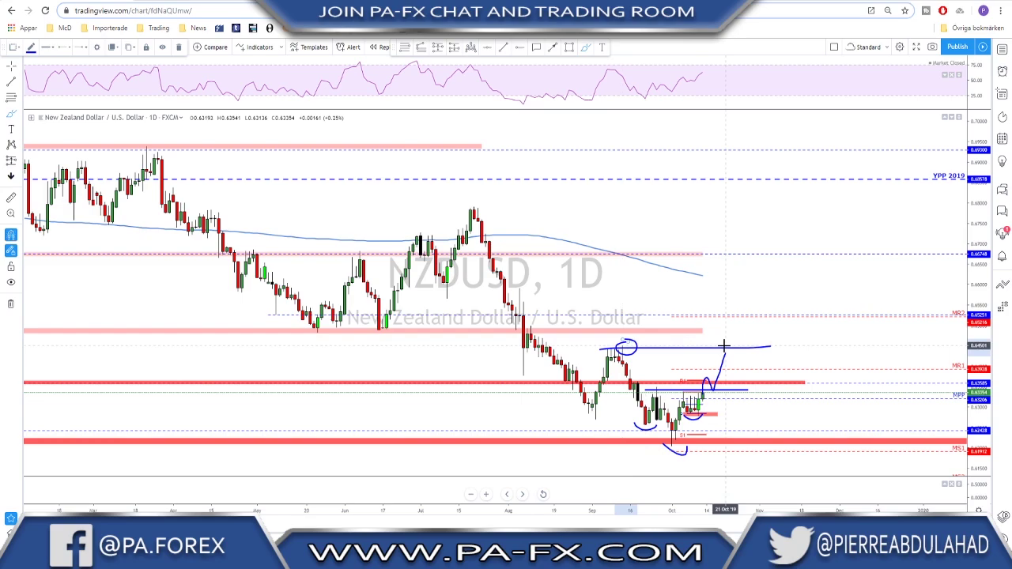
key("ctrl+z")
key("ctrl+z")
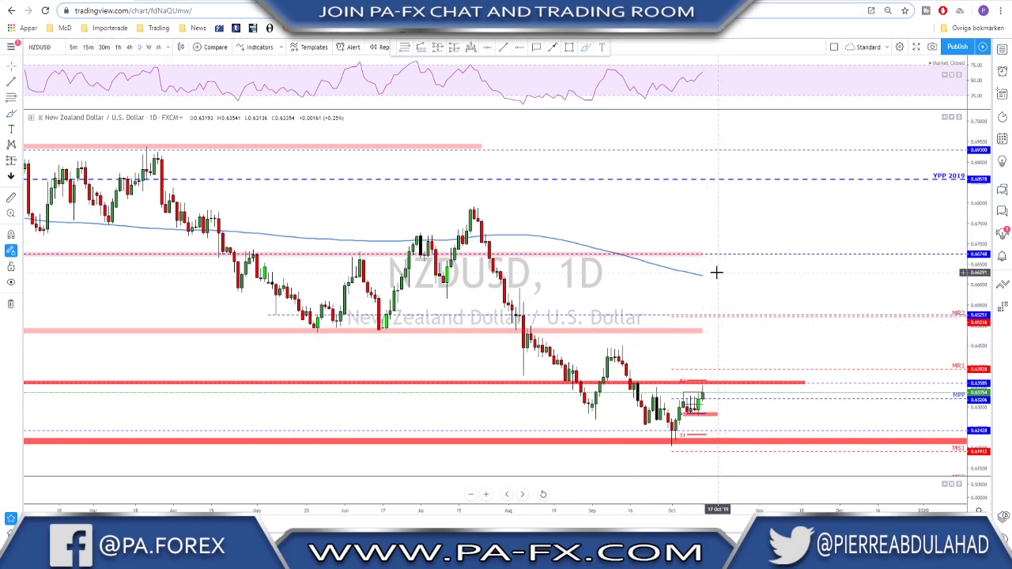
left_click_drag(716, 271, 804, 276)
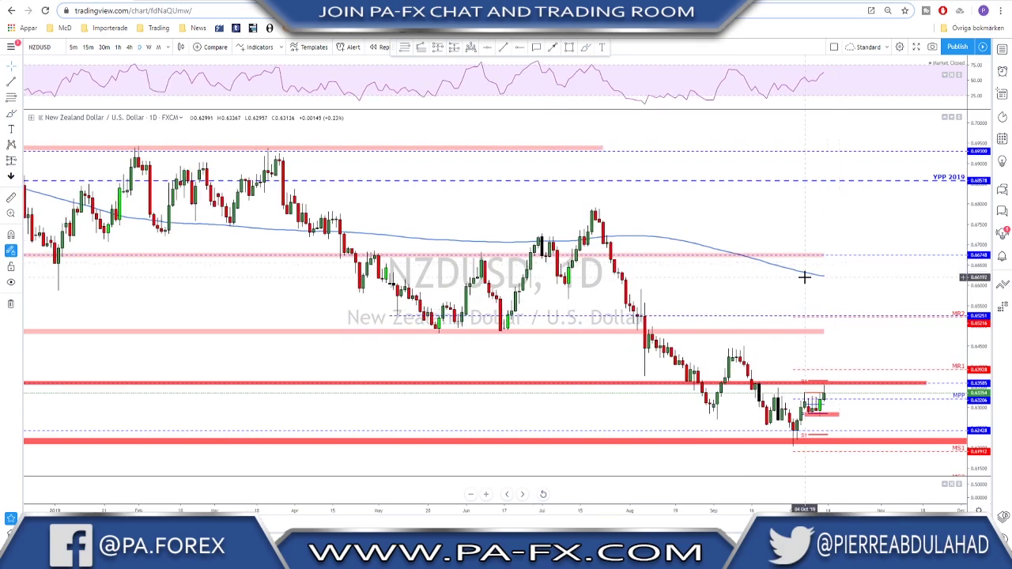